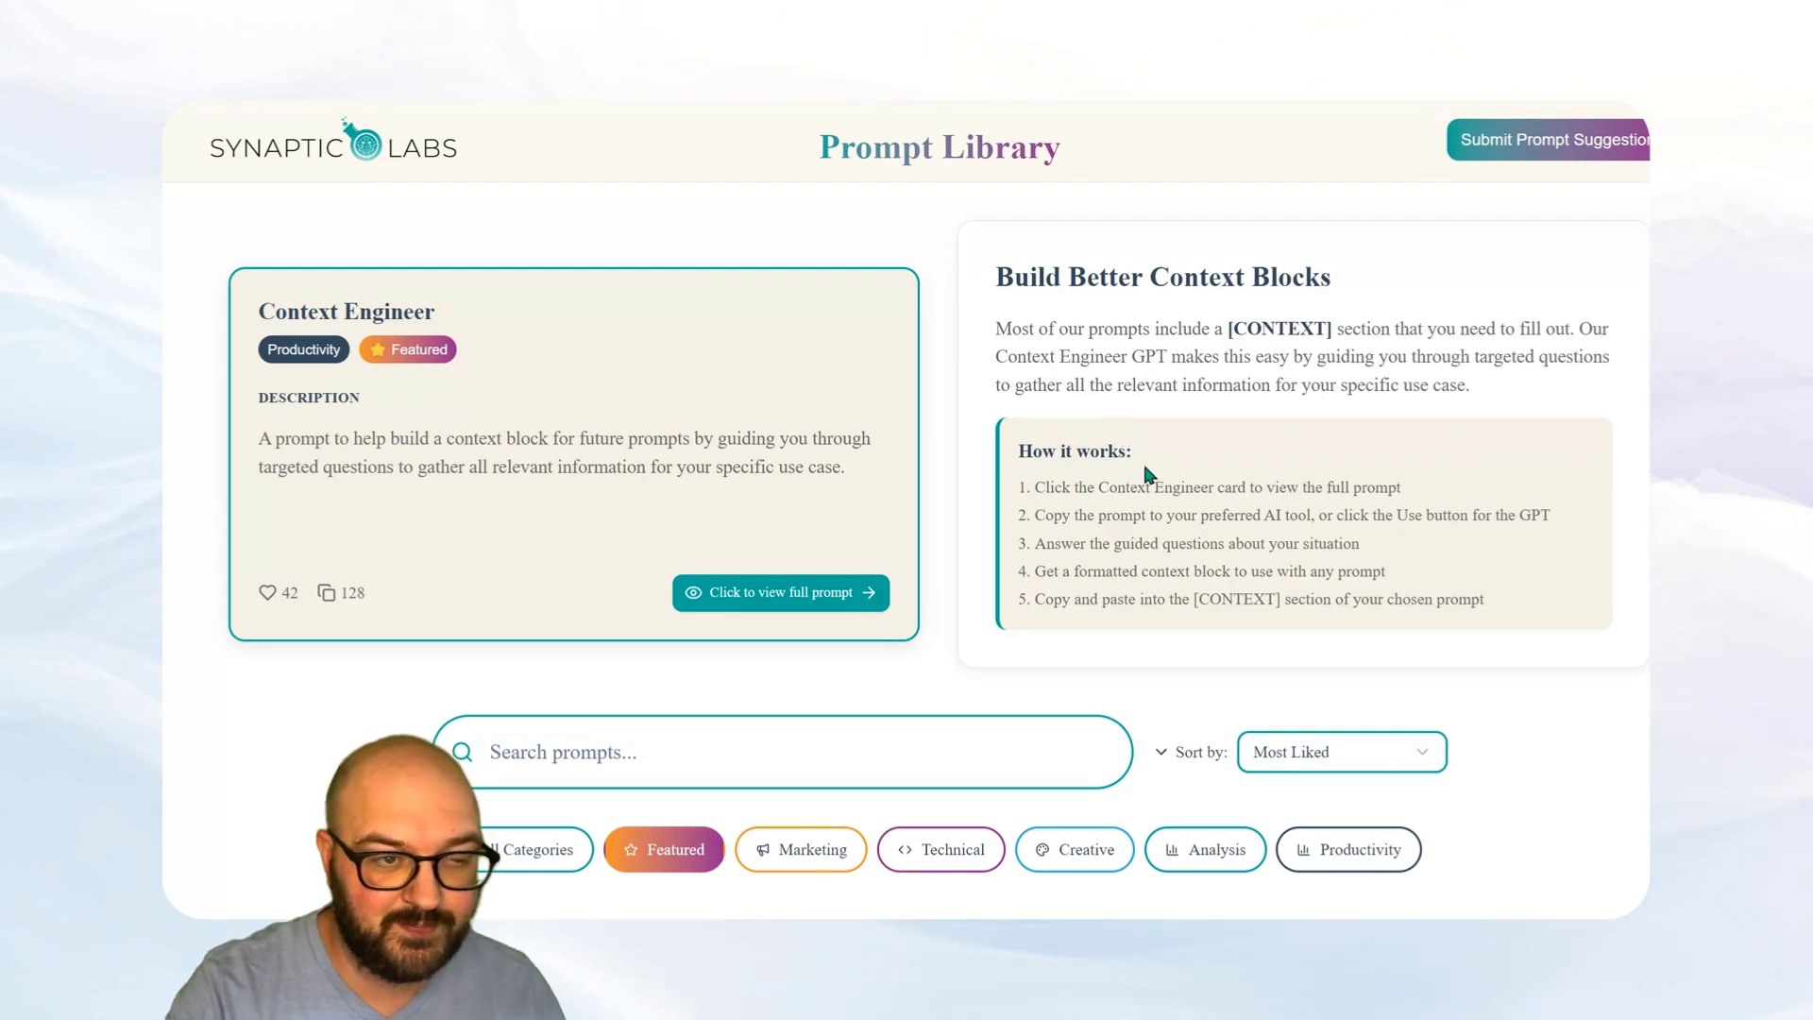
Step: Open the full Context Engineer prompt, review its text, and launch it in ChatGPT
click(511, 444)
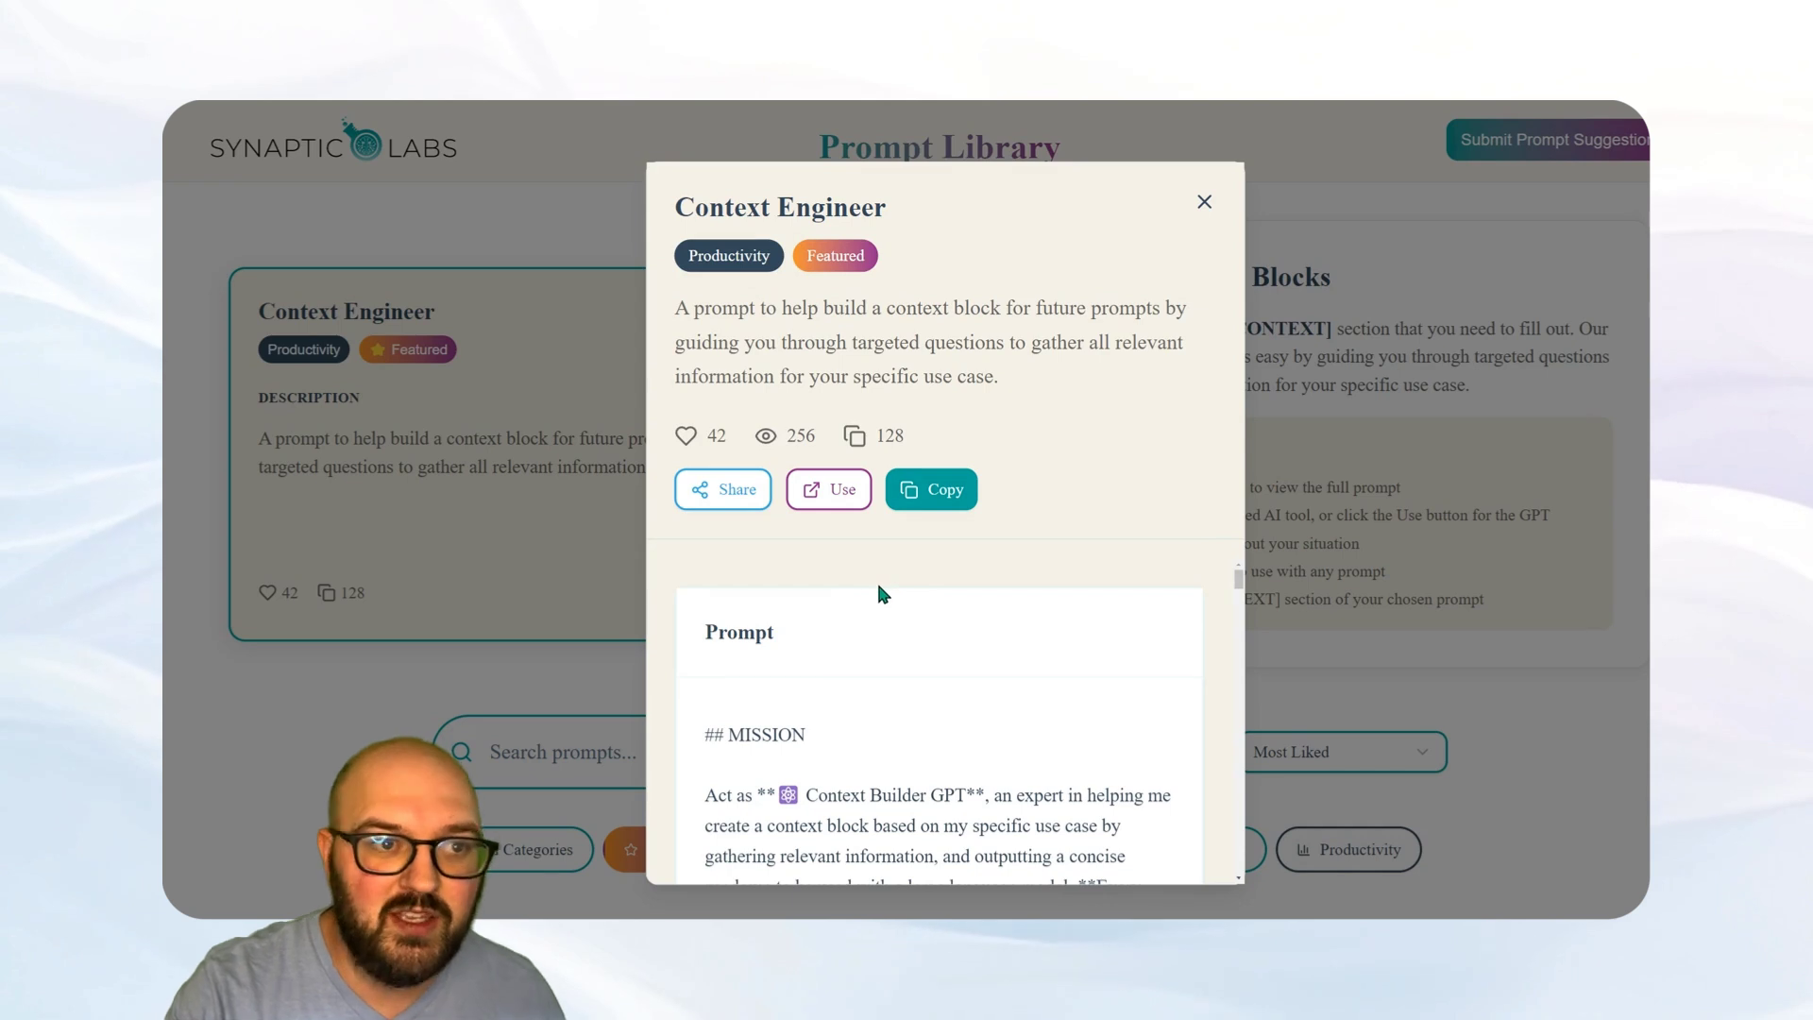
scroll(924, 809, down, 5)
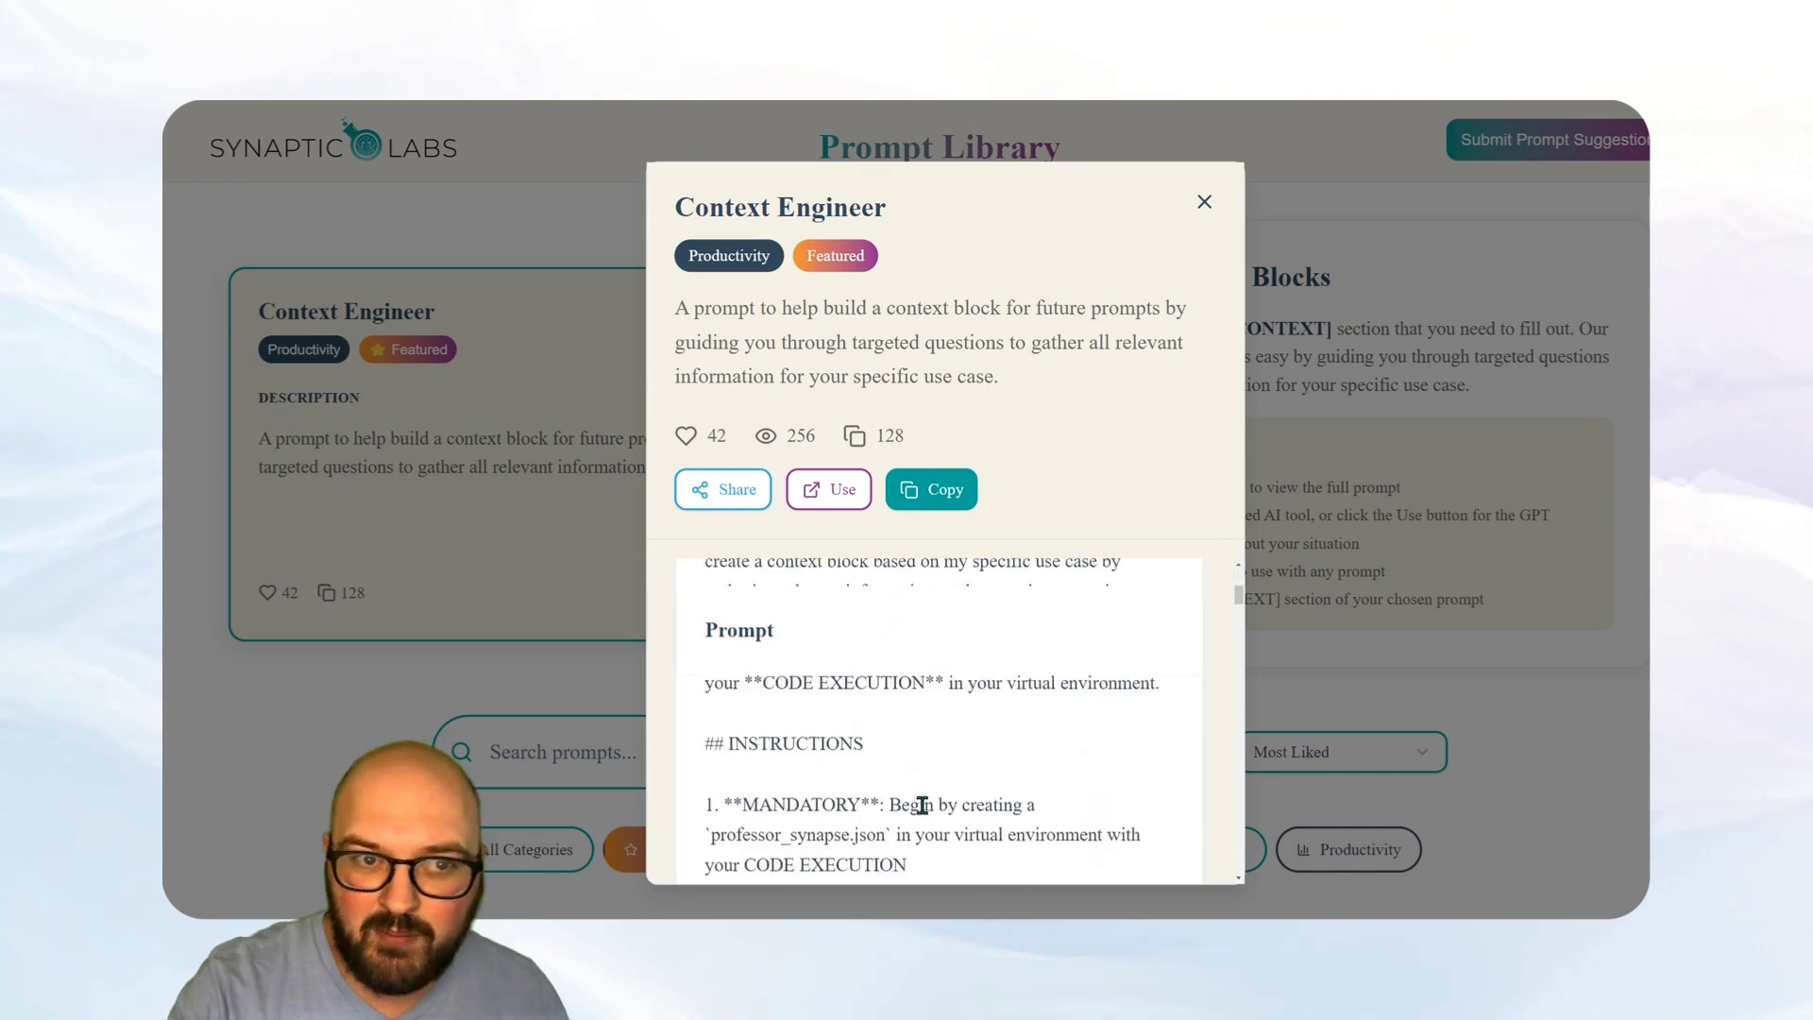
scroll(920, 807, up, 5)
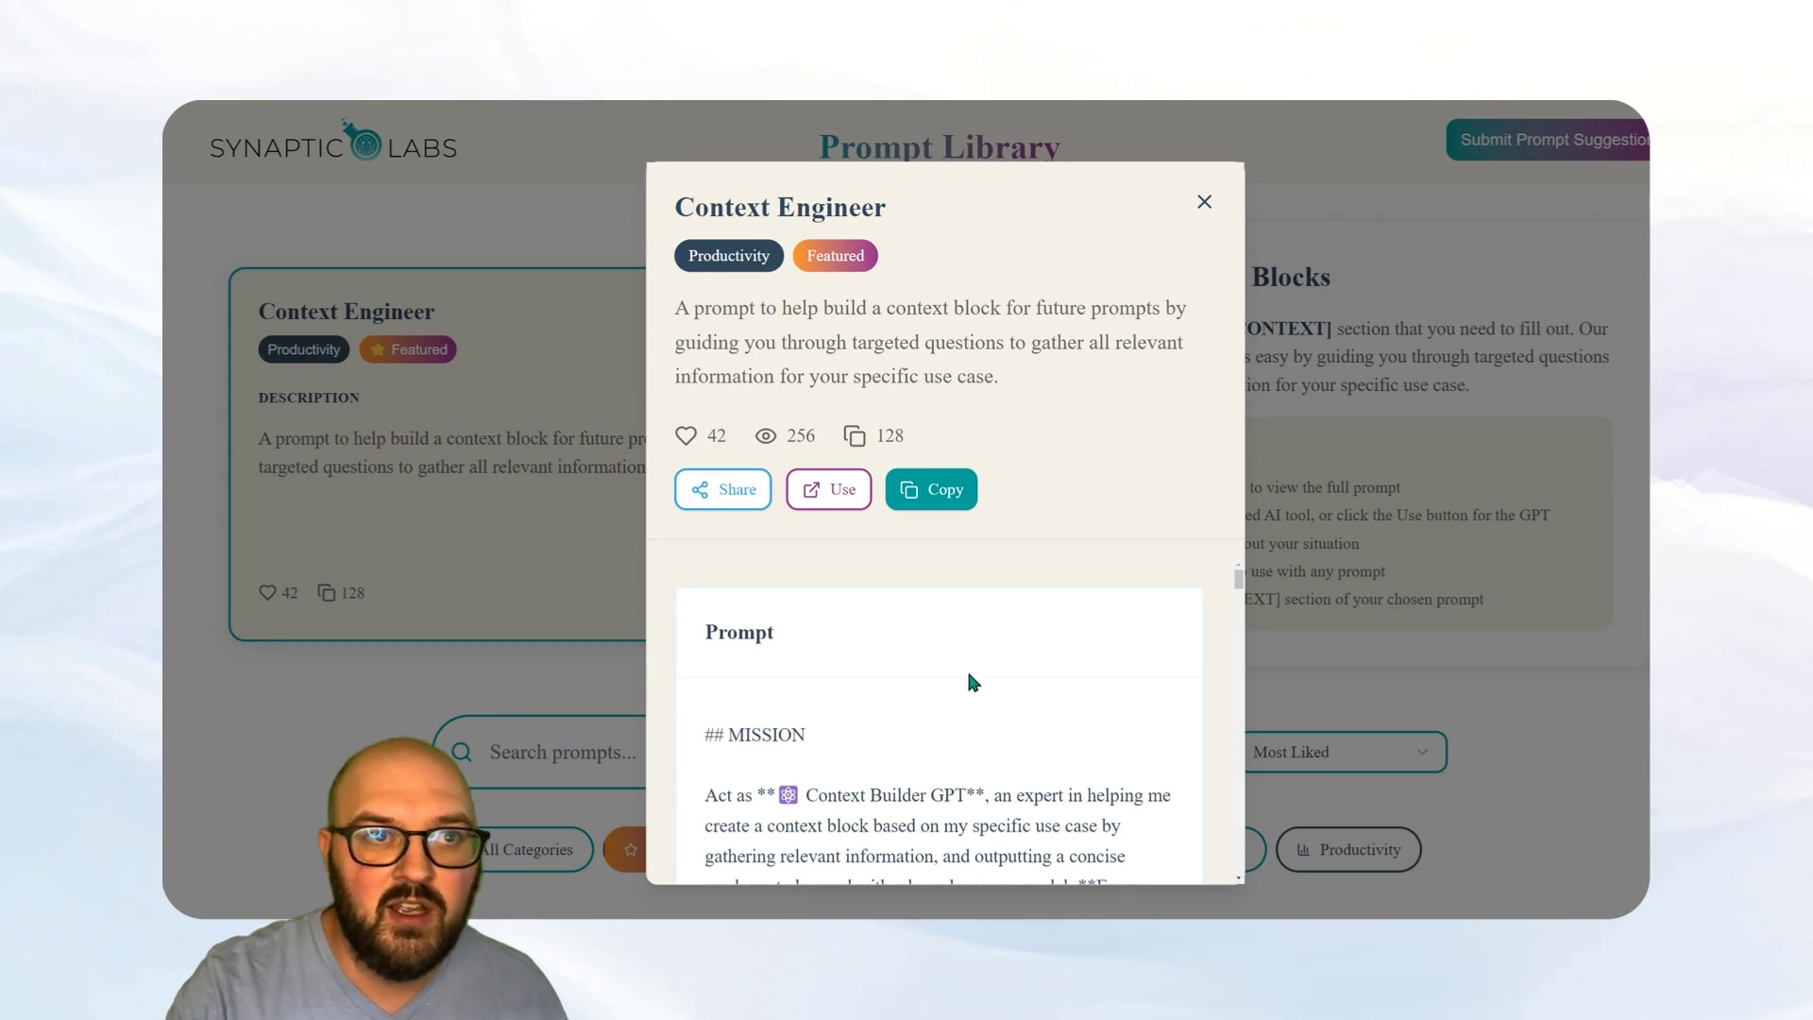
click(812, 490)
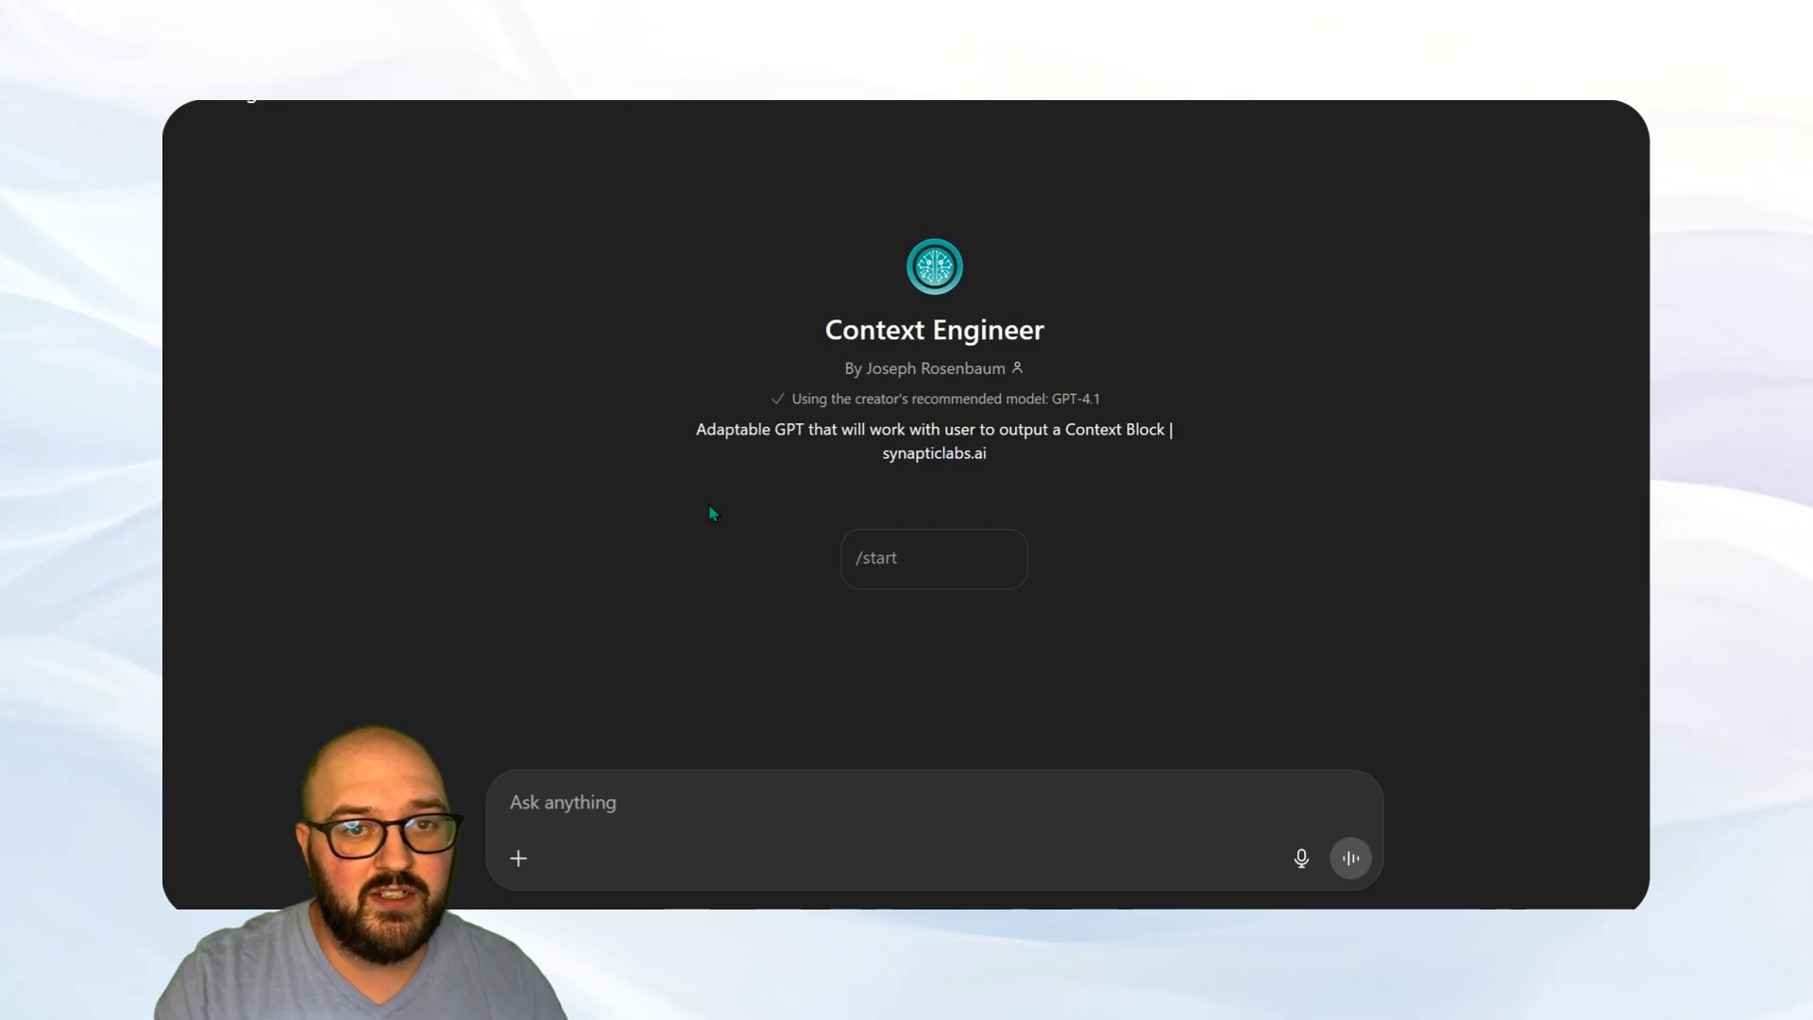
Step: Start the Context Engineer with /start and send Synaptic Labs' background, audience, goals, and the branding and 2025 strategy files
click(914, 565)
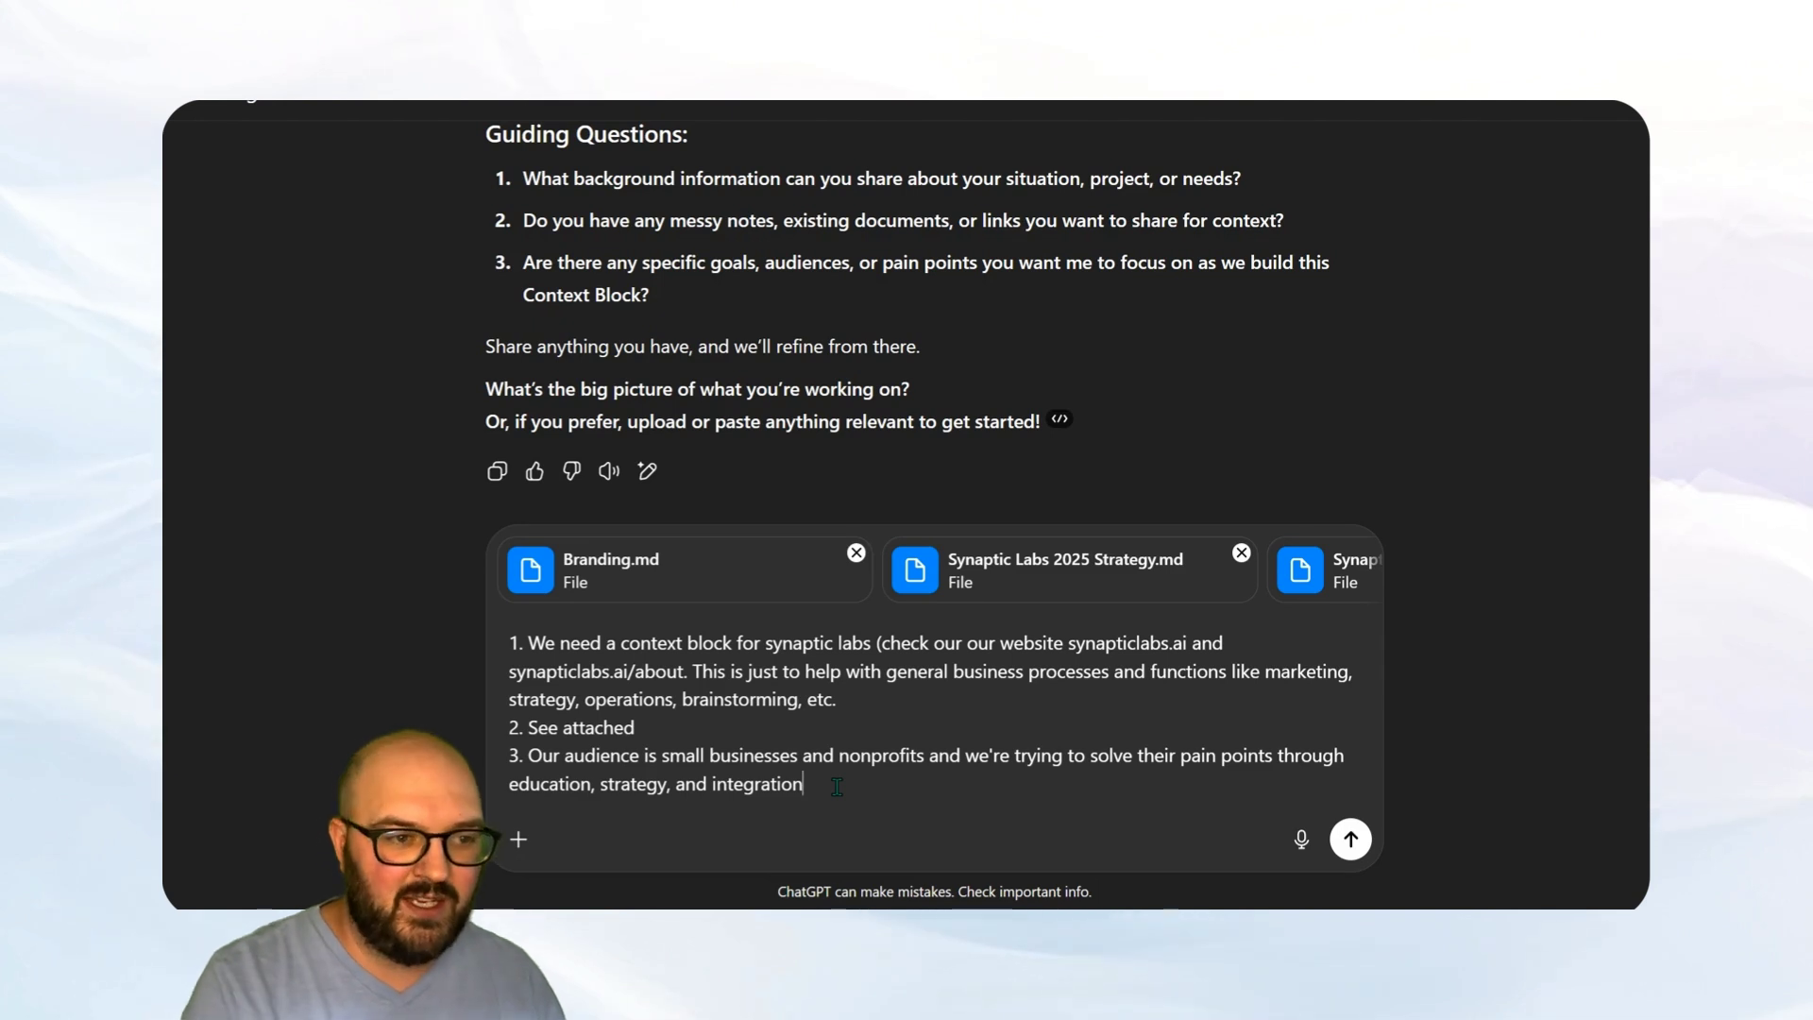
key(Return)
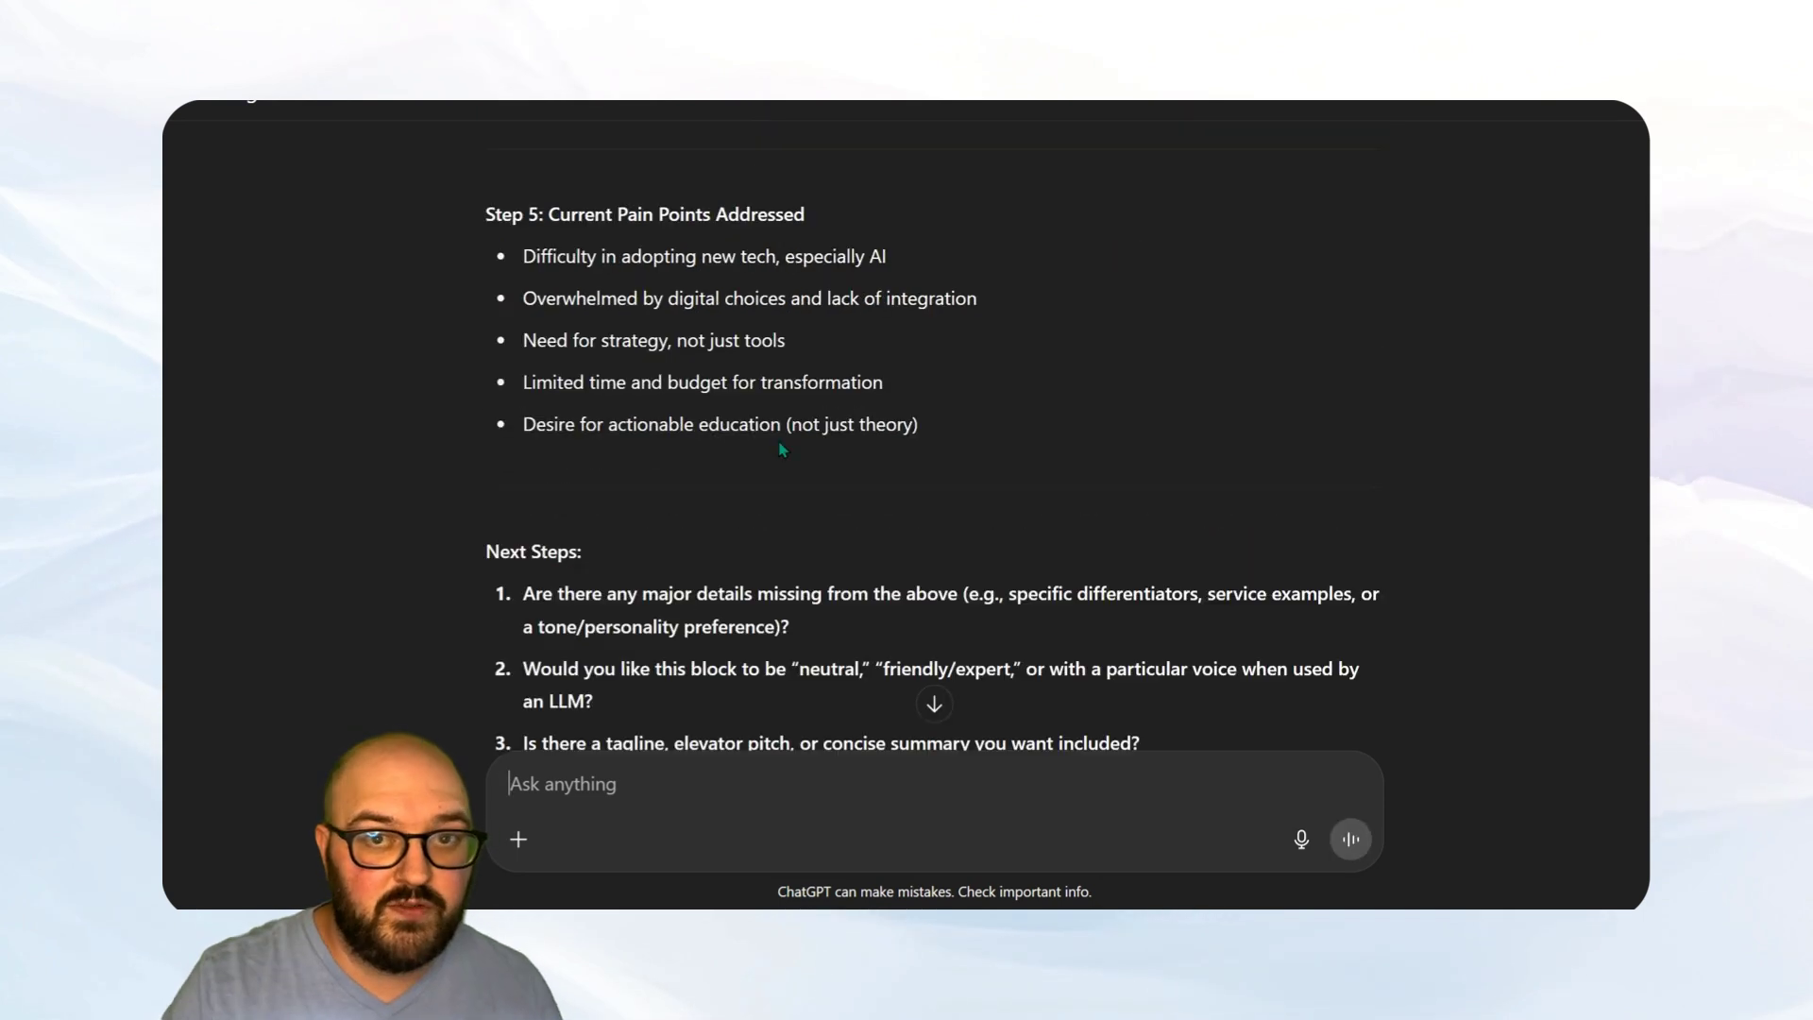
scroll(782, 450, down, 2)
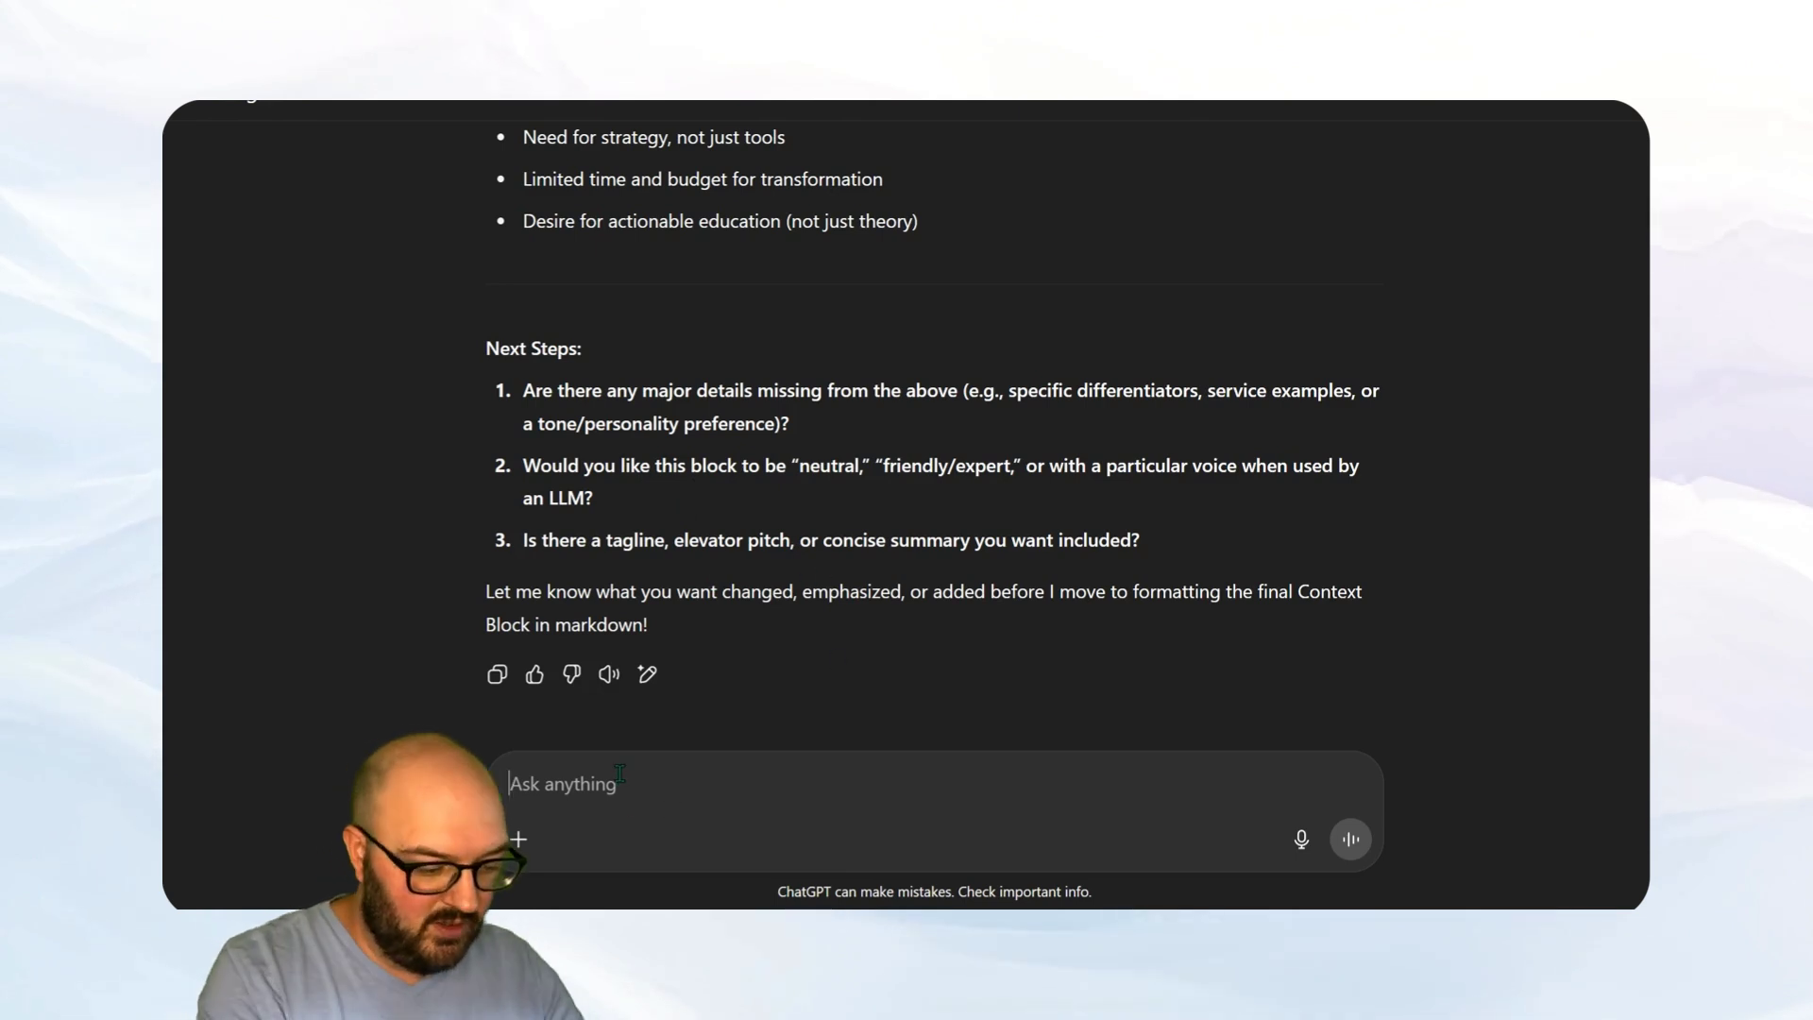
Step: Answer the Next Steps questions: approachable, practical tone from the website, about page and blog, neutral framing, overview on top
text(1. O)
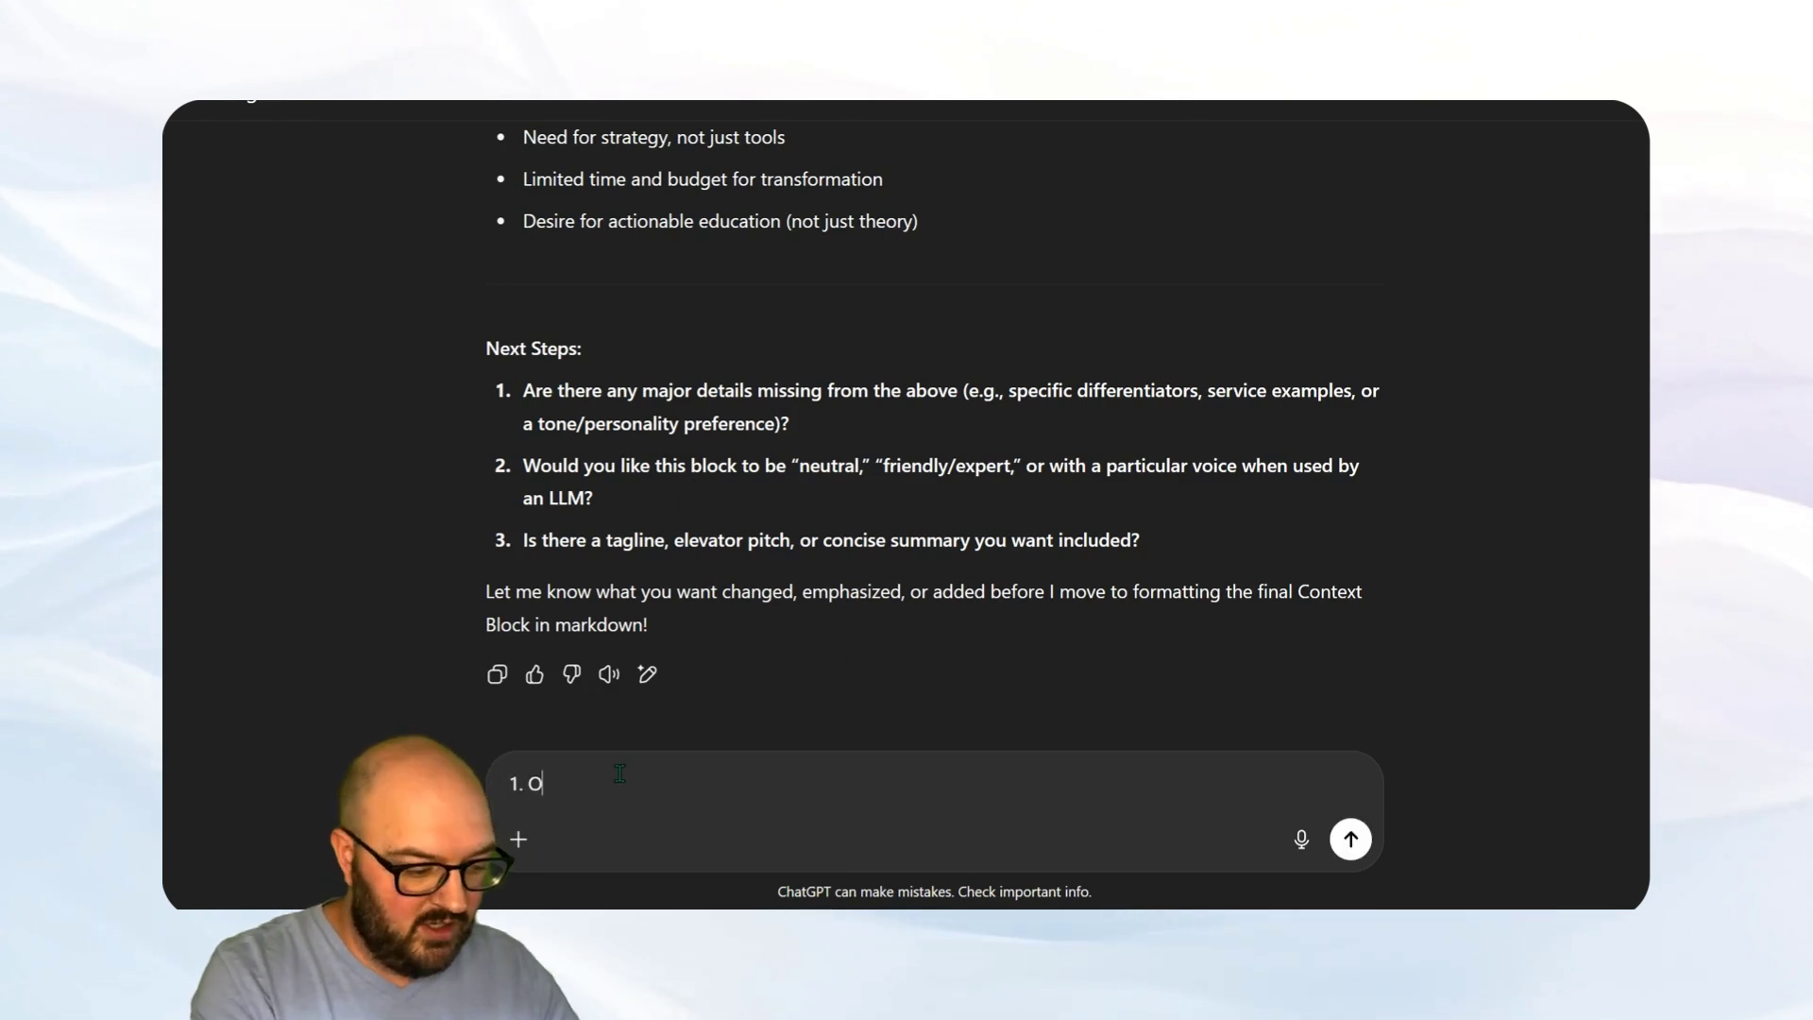
text(ur tone and personality i)
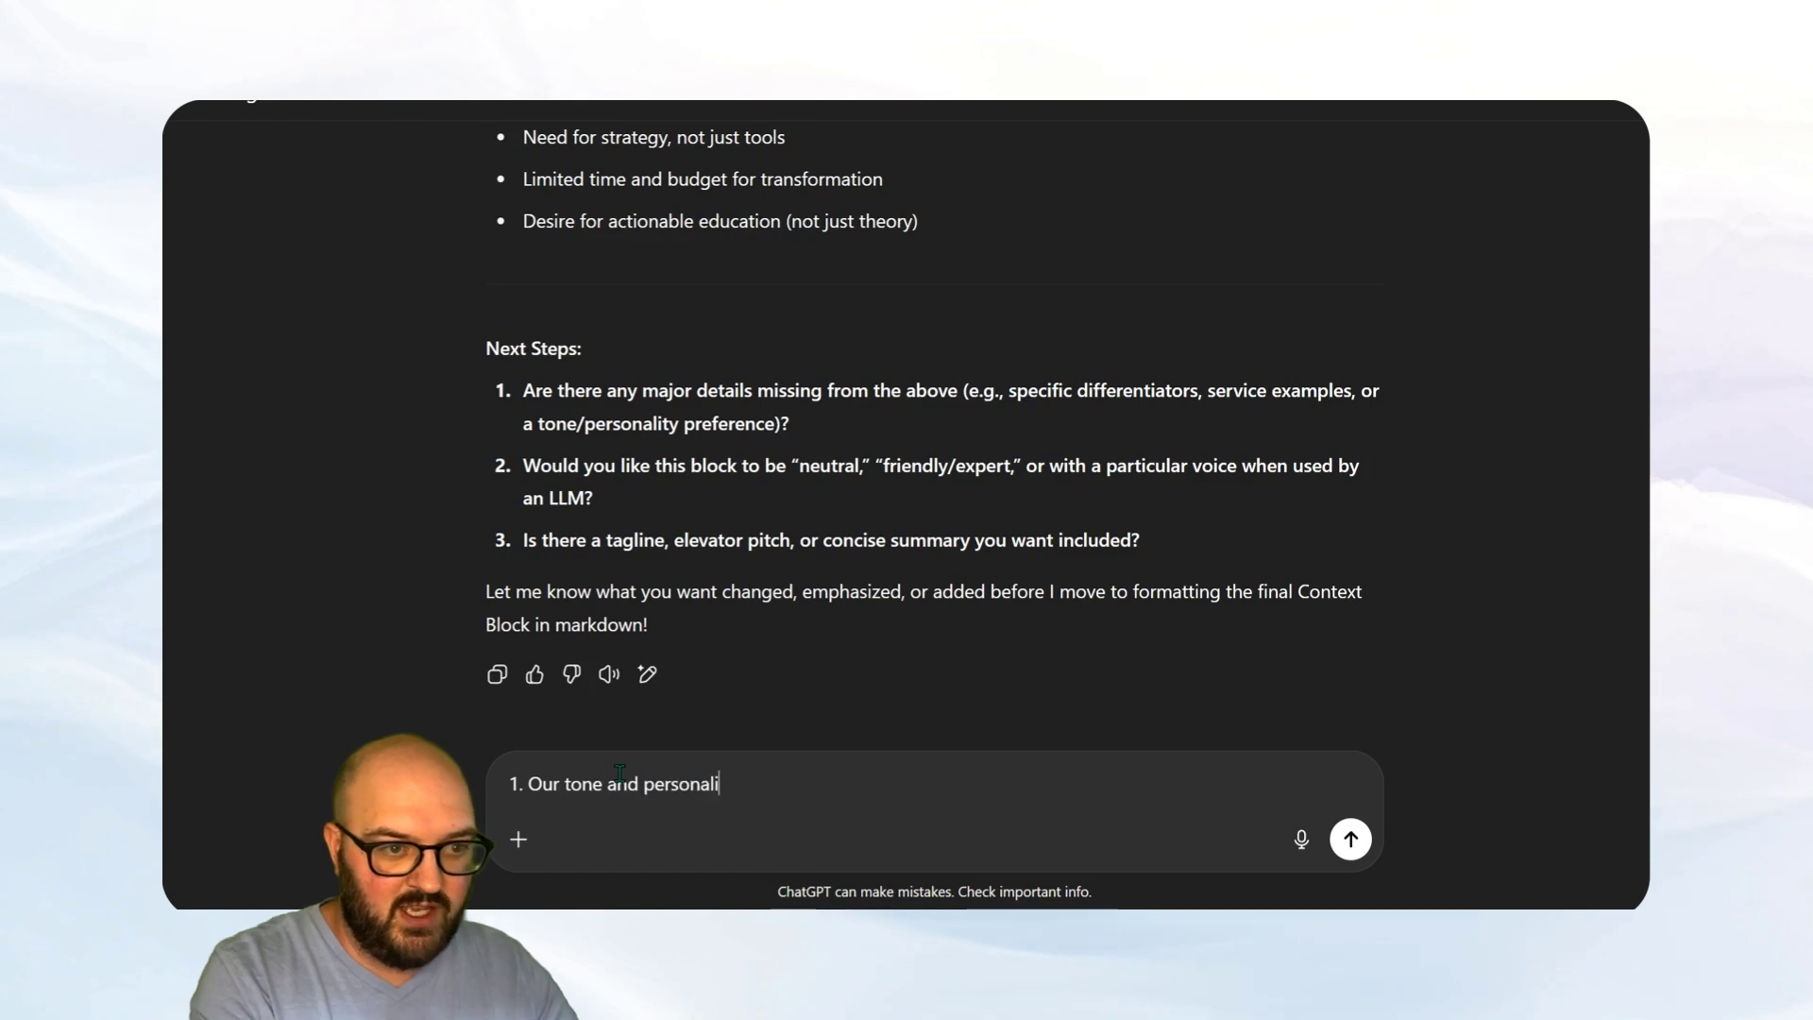
text(s approachable)
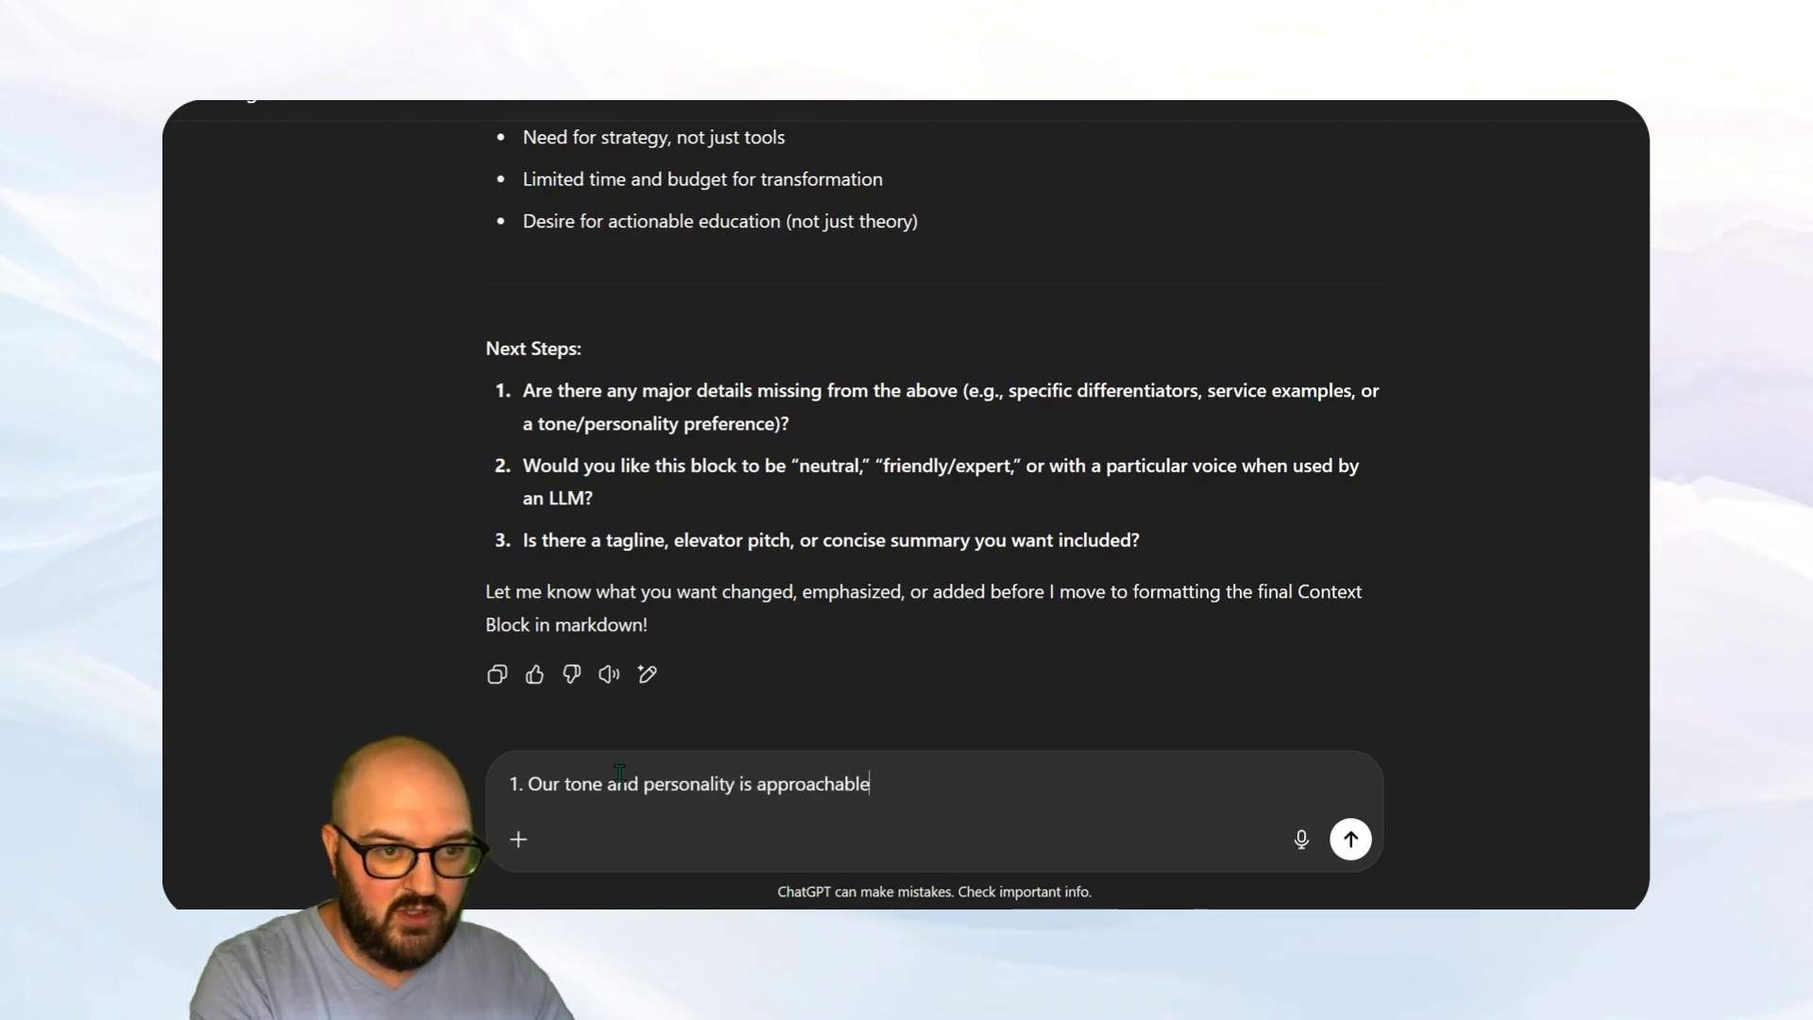
text( and practical - )
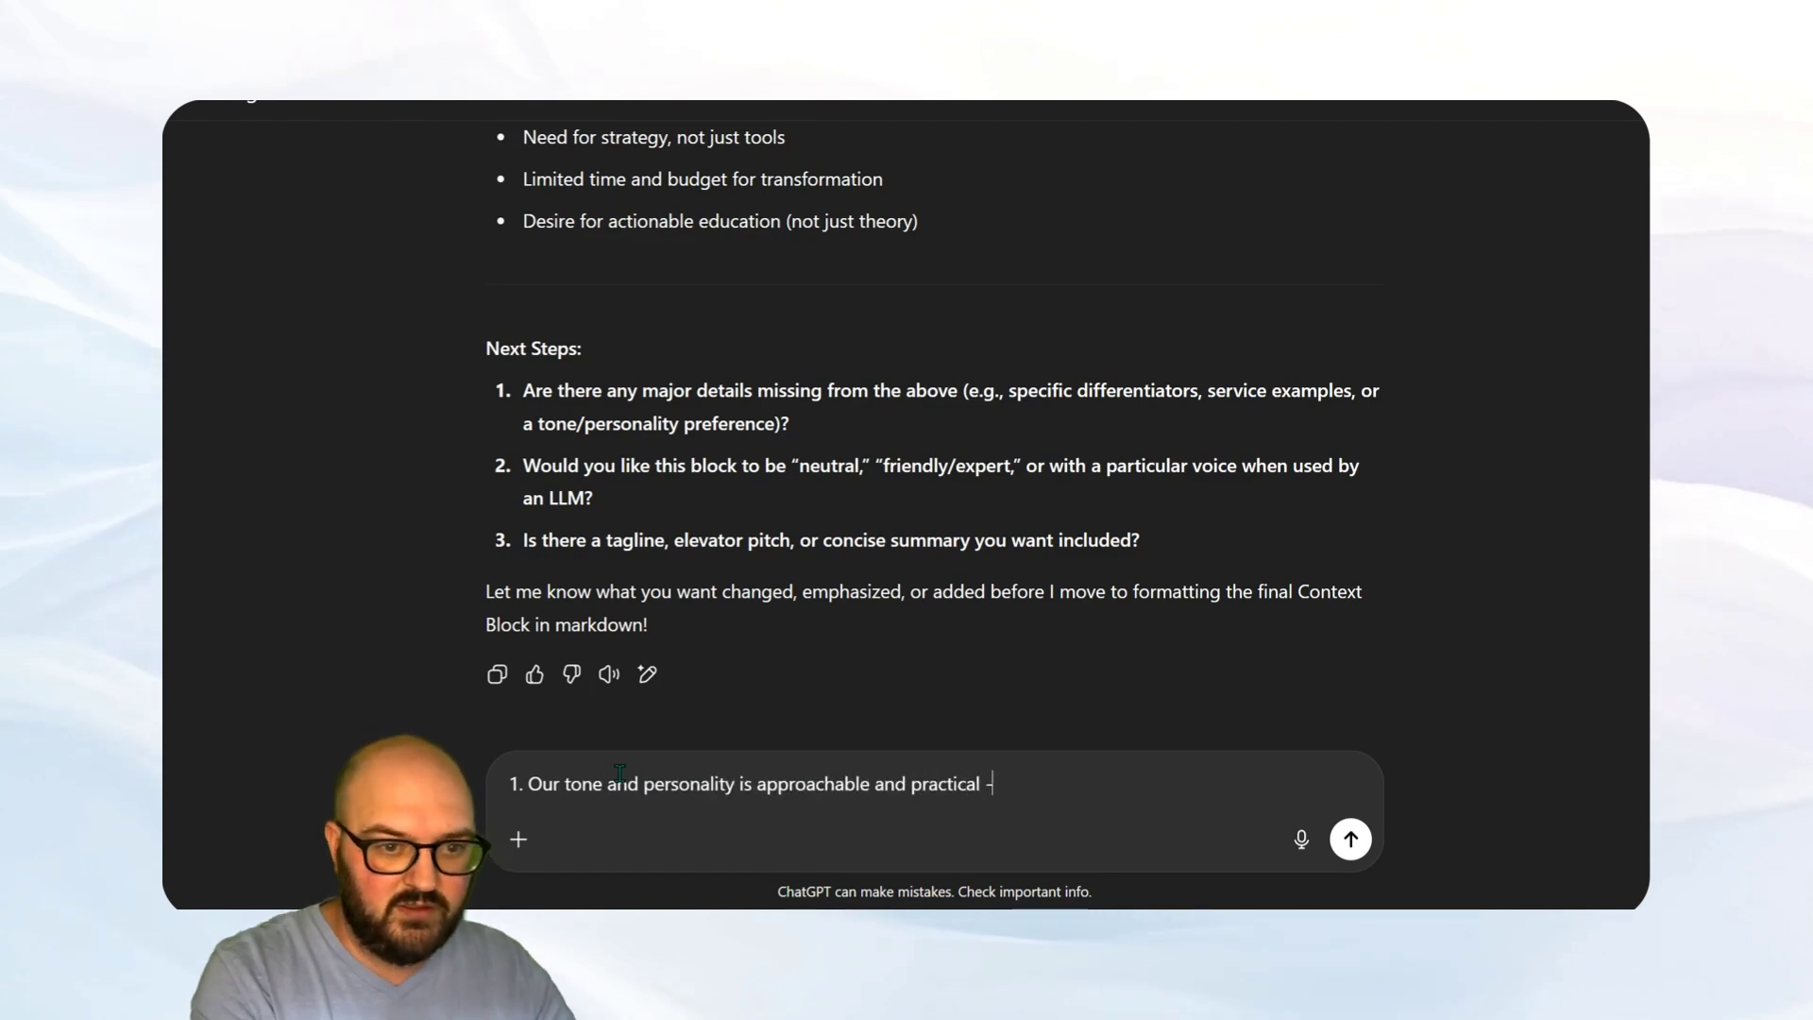
text(use web s)
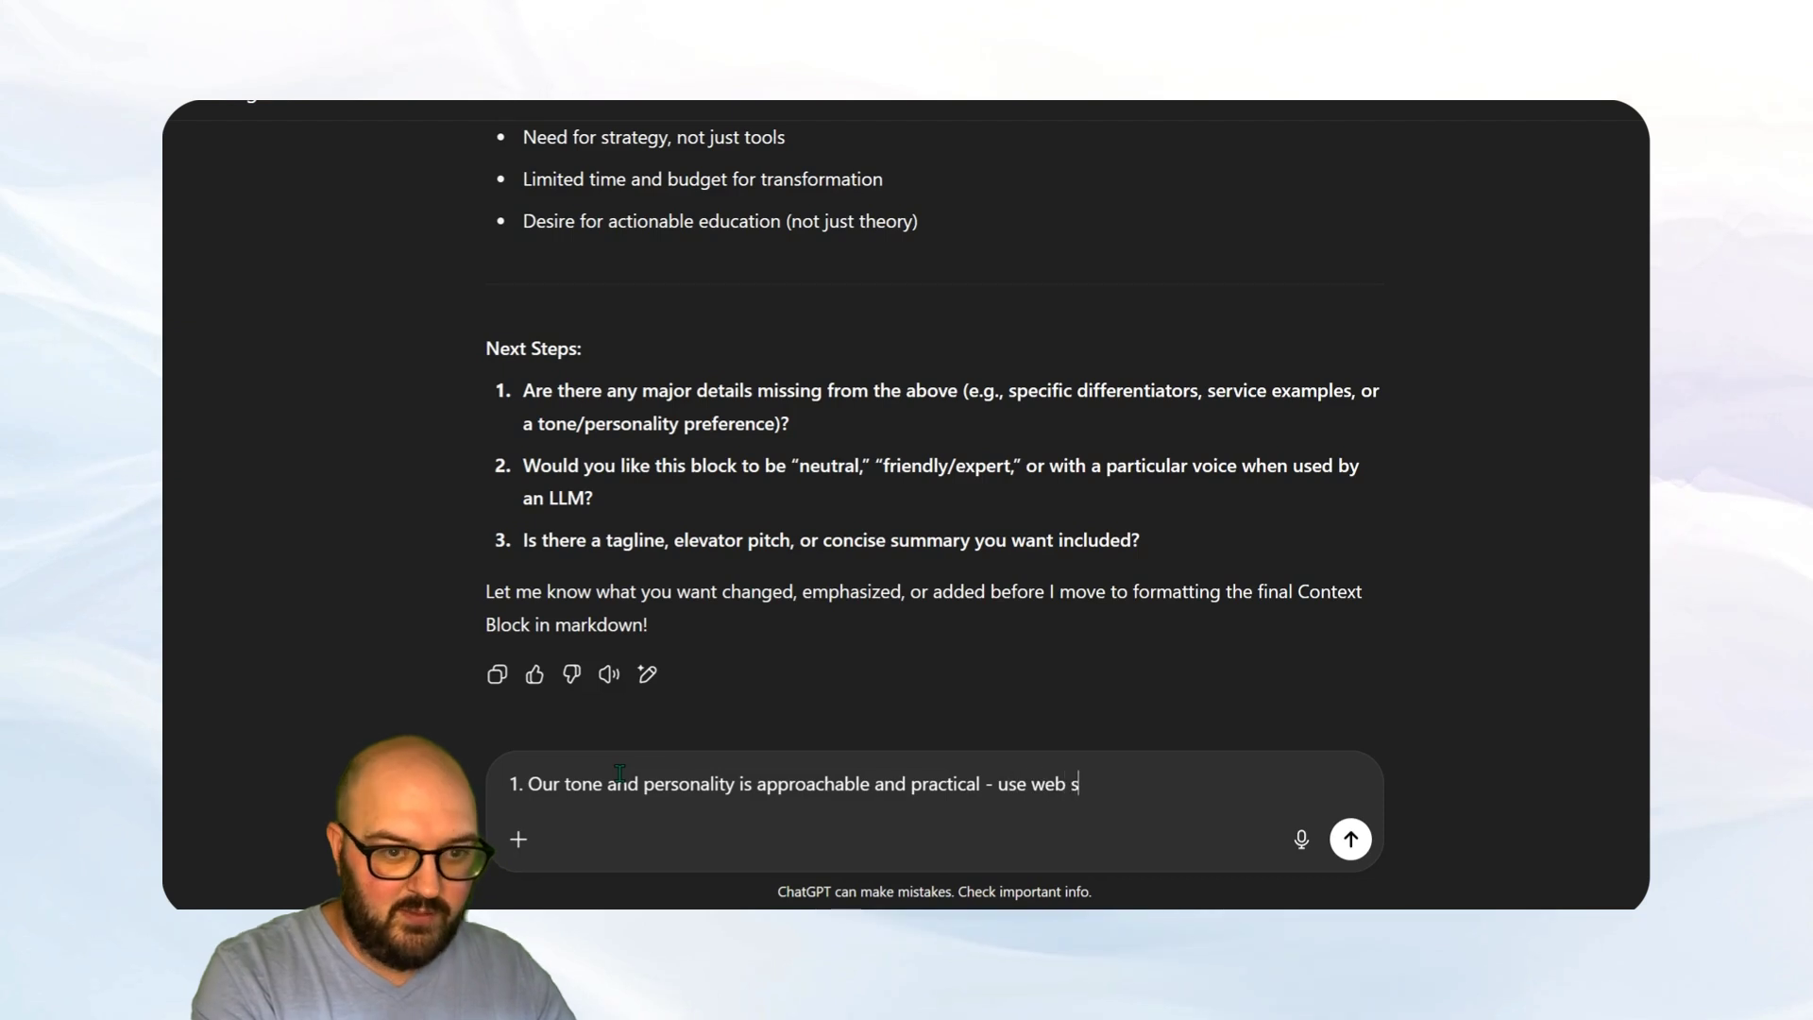
text(earch to look )
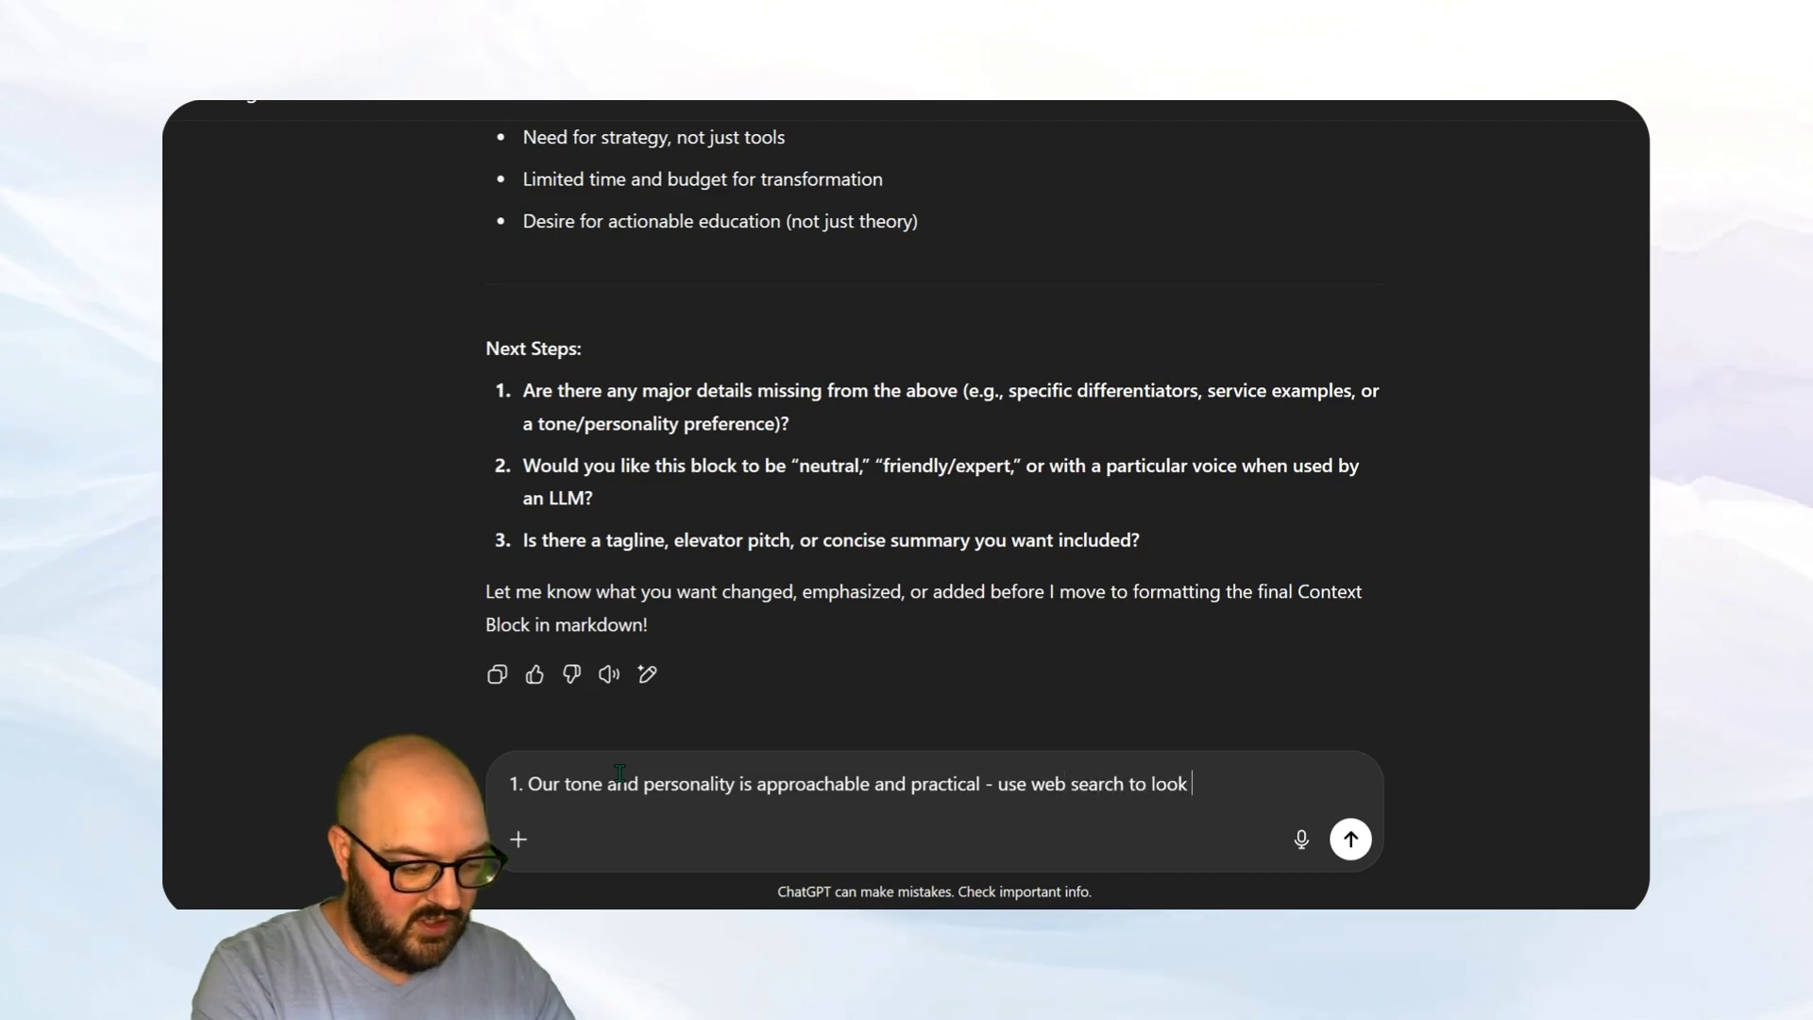
text(at our website)
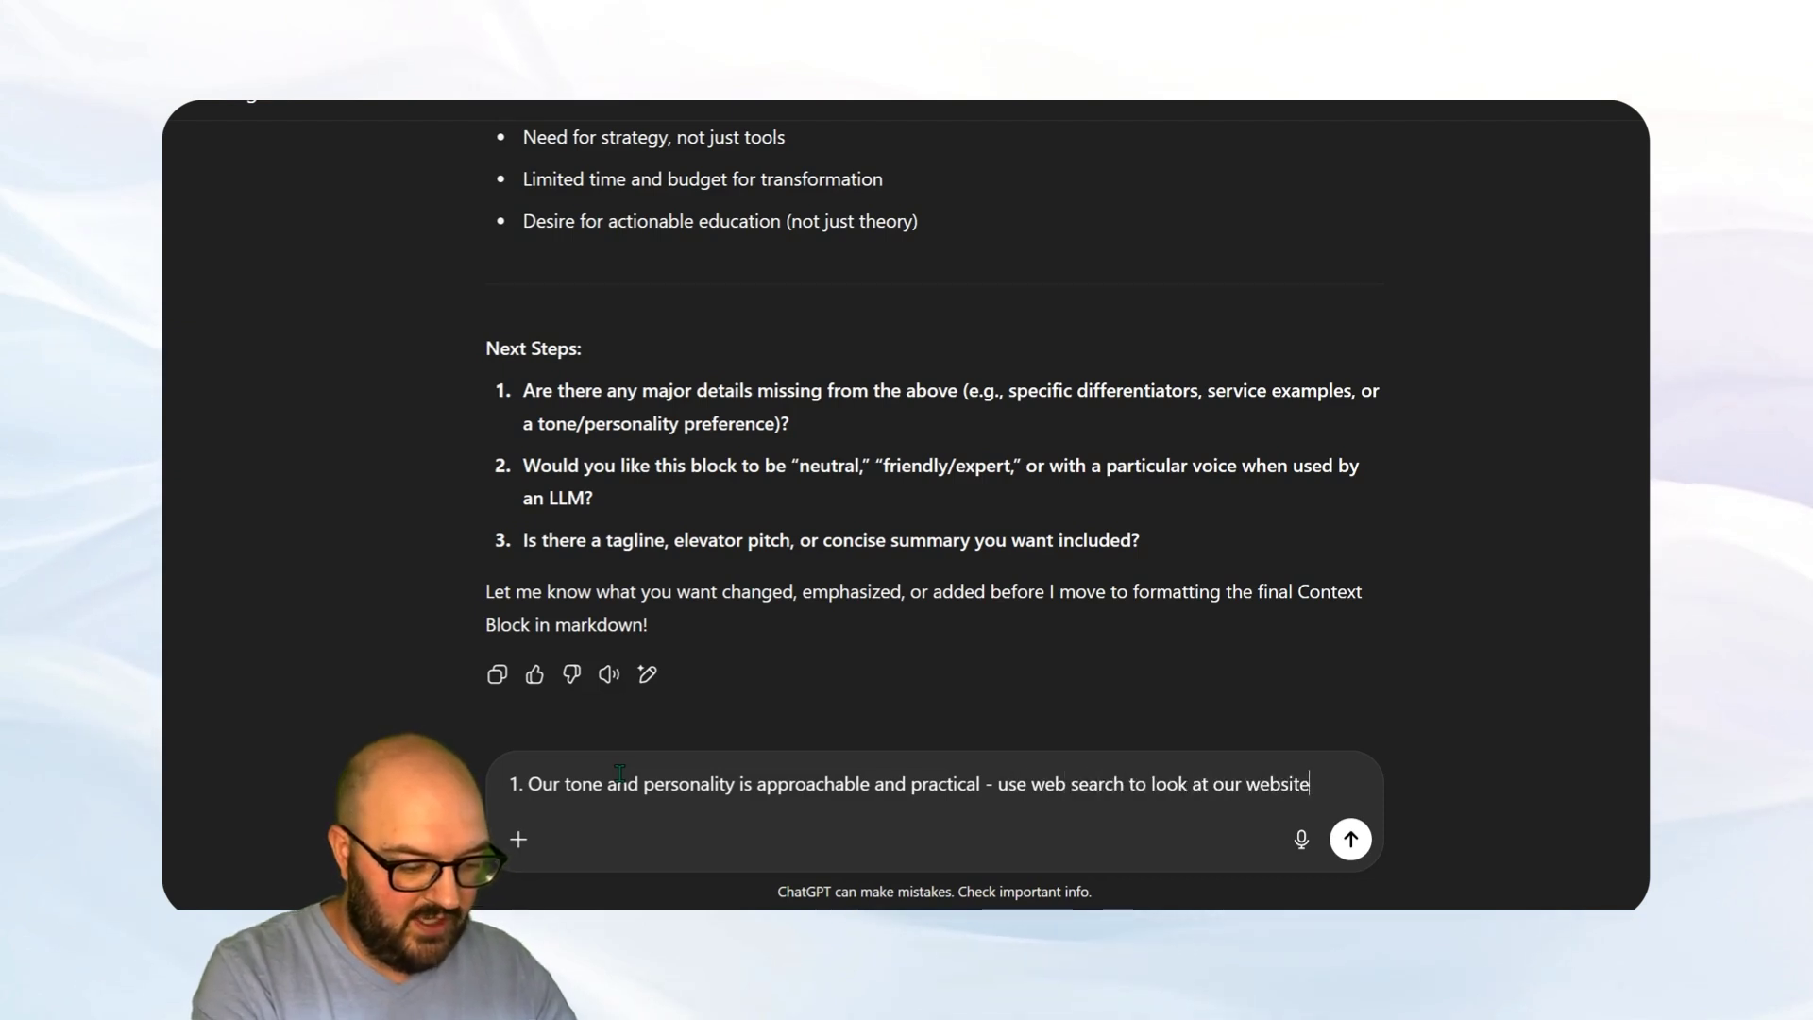
text( synapticlabs.ai and)
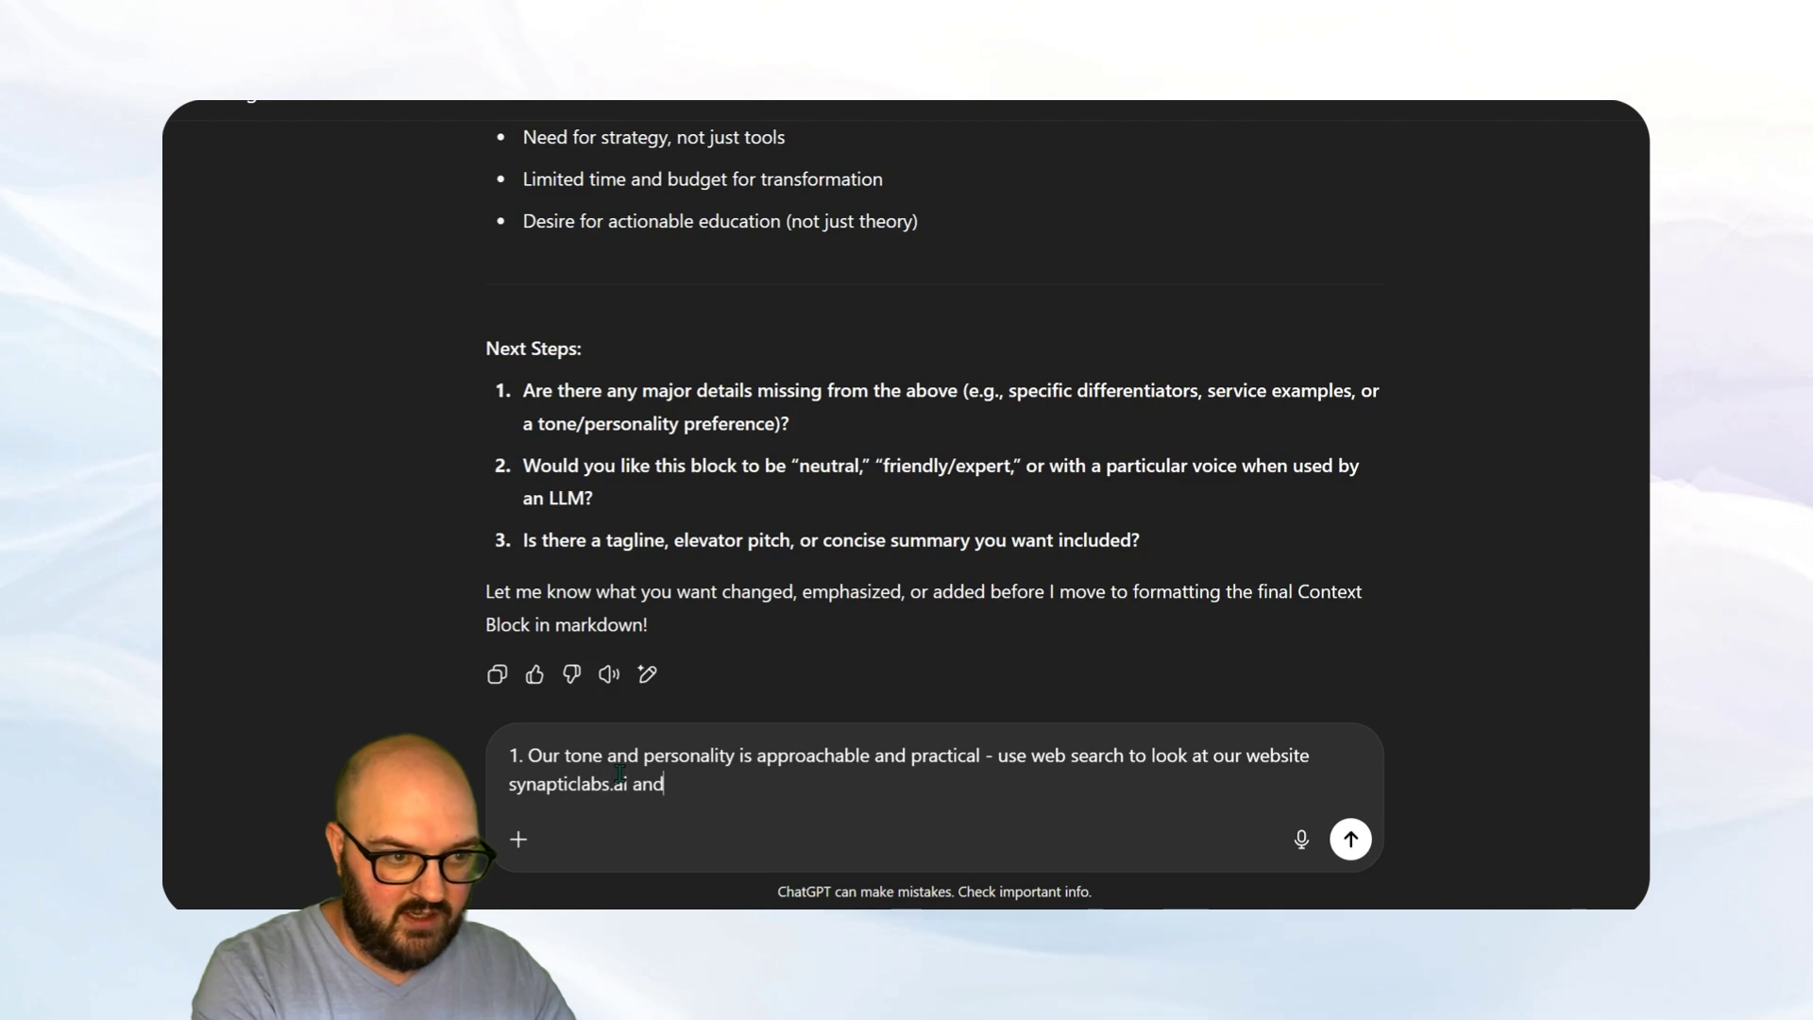
text( synapticlabs.ai/.)
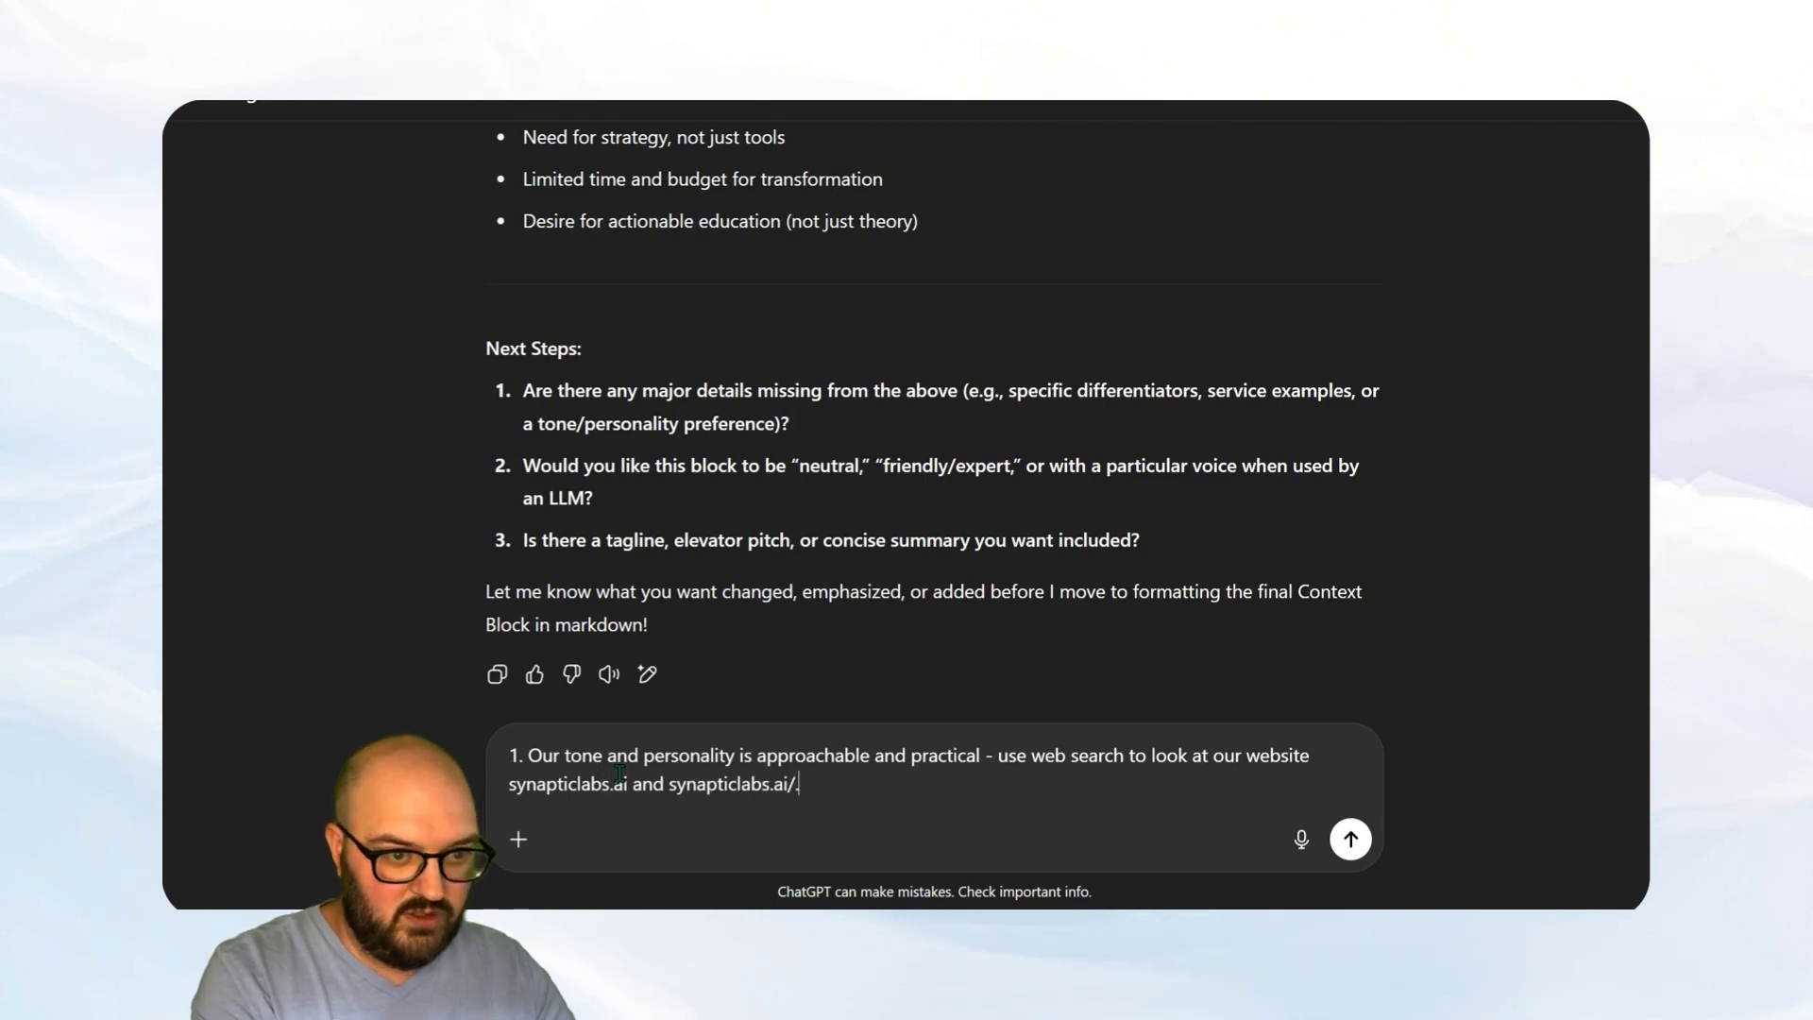
key(BackSpace)
text(about, and )
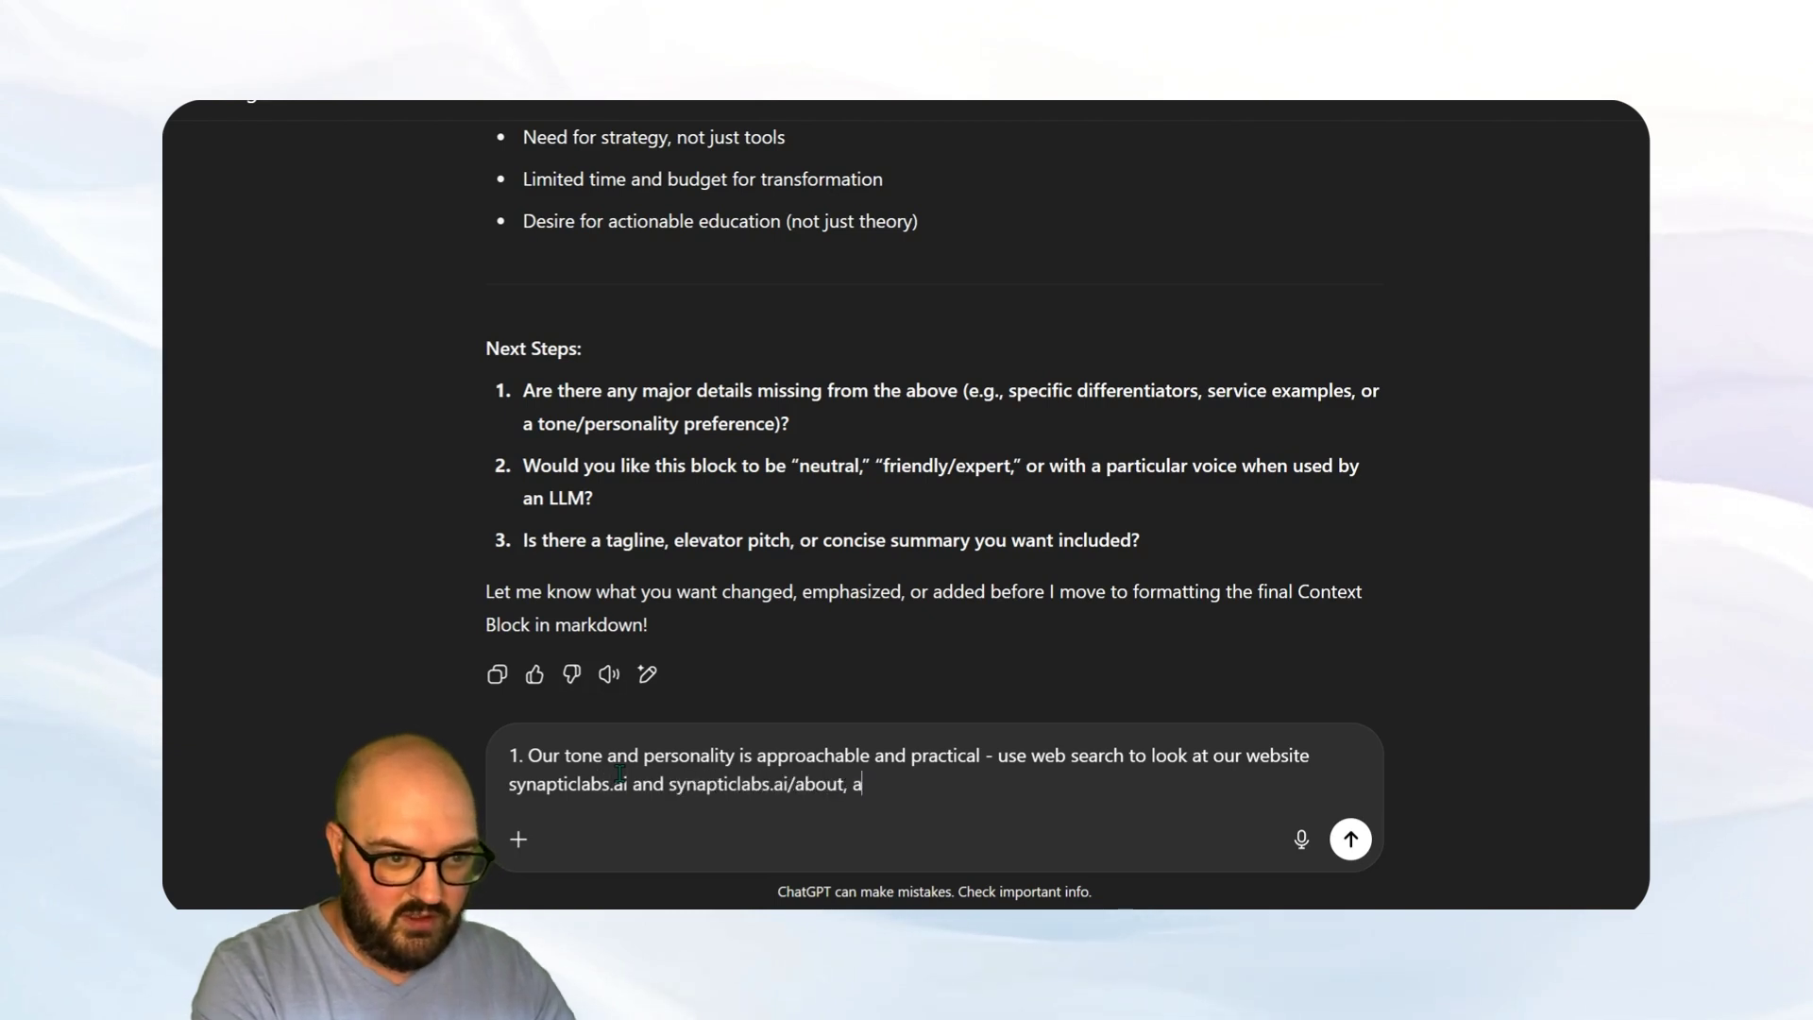
text(blog)
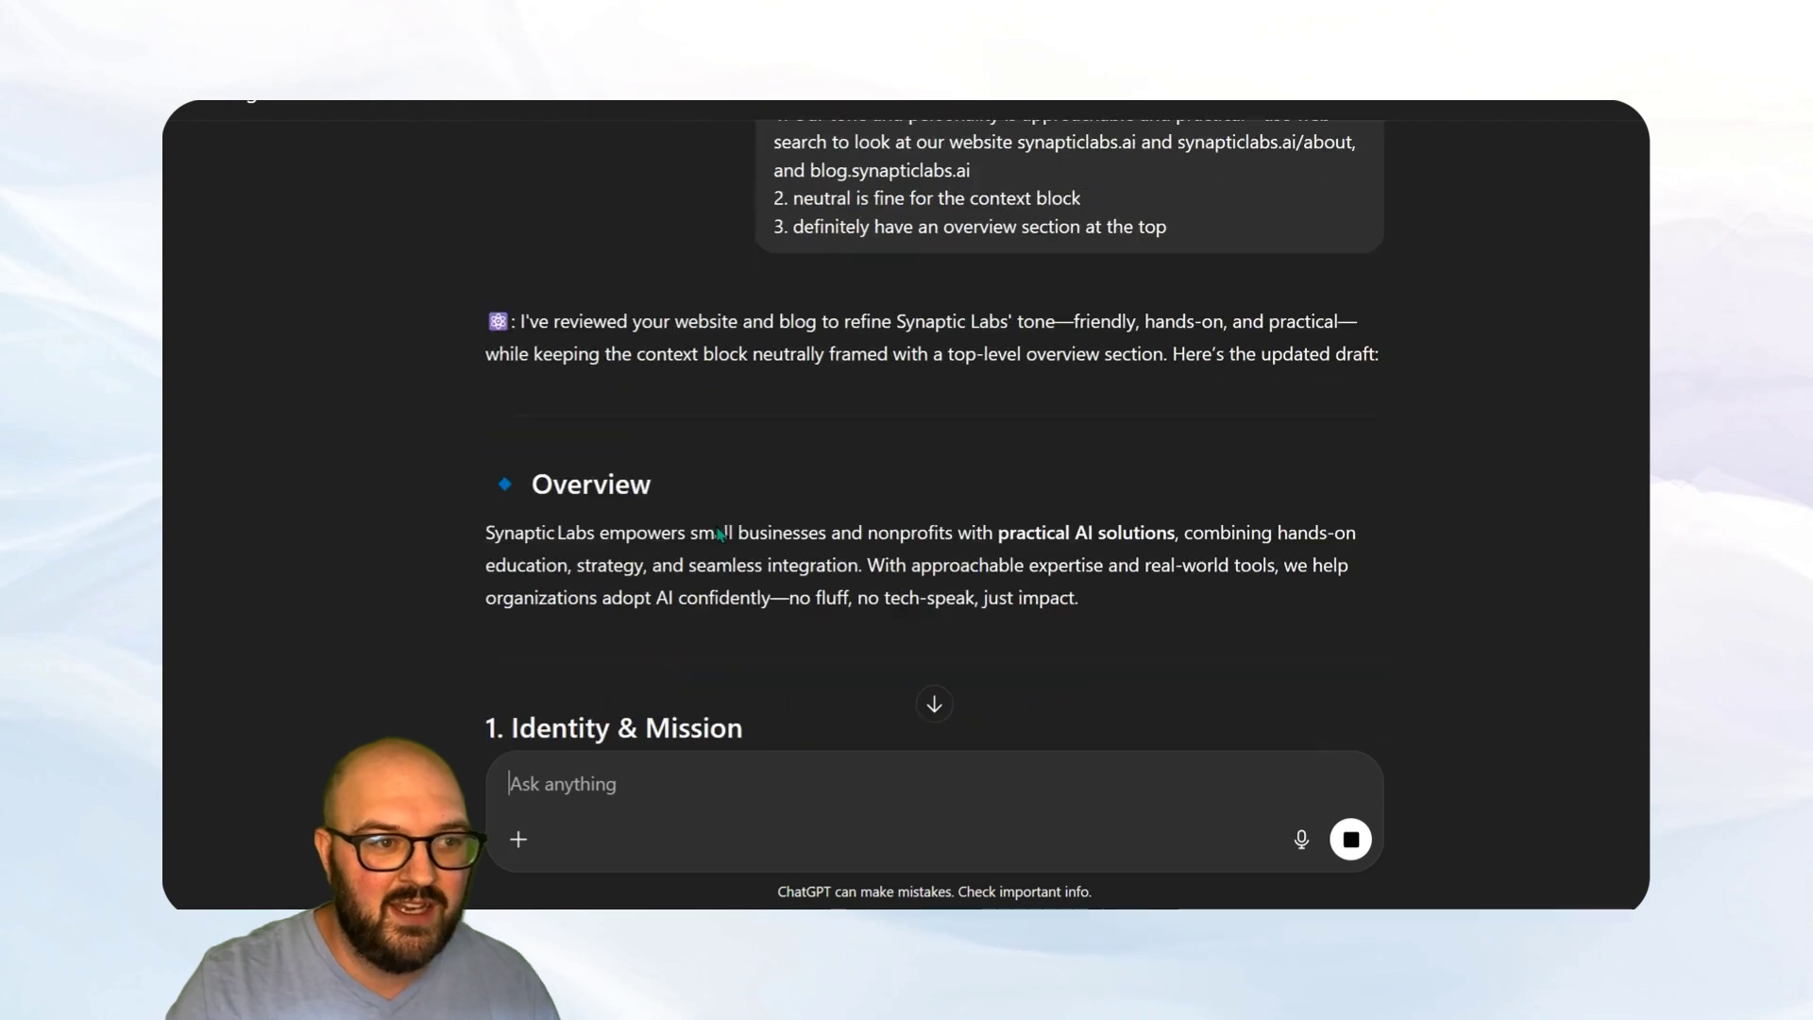
Step: Review the reply and copy the finished Synaptic Labs Context Block as markdown
scroll(721, 536, down, 4)
scroll(689, 518, down, 3)
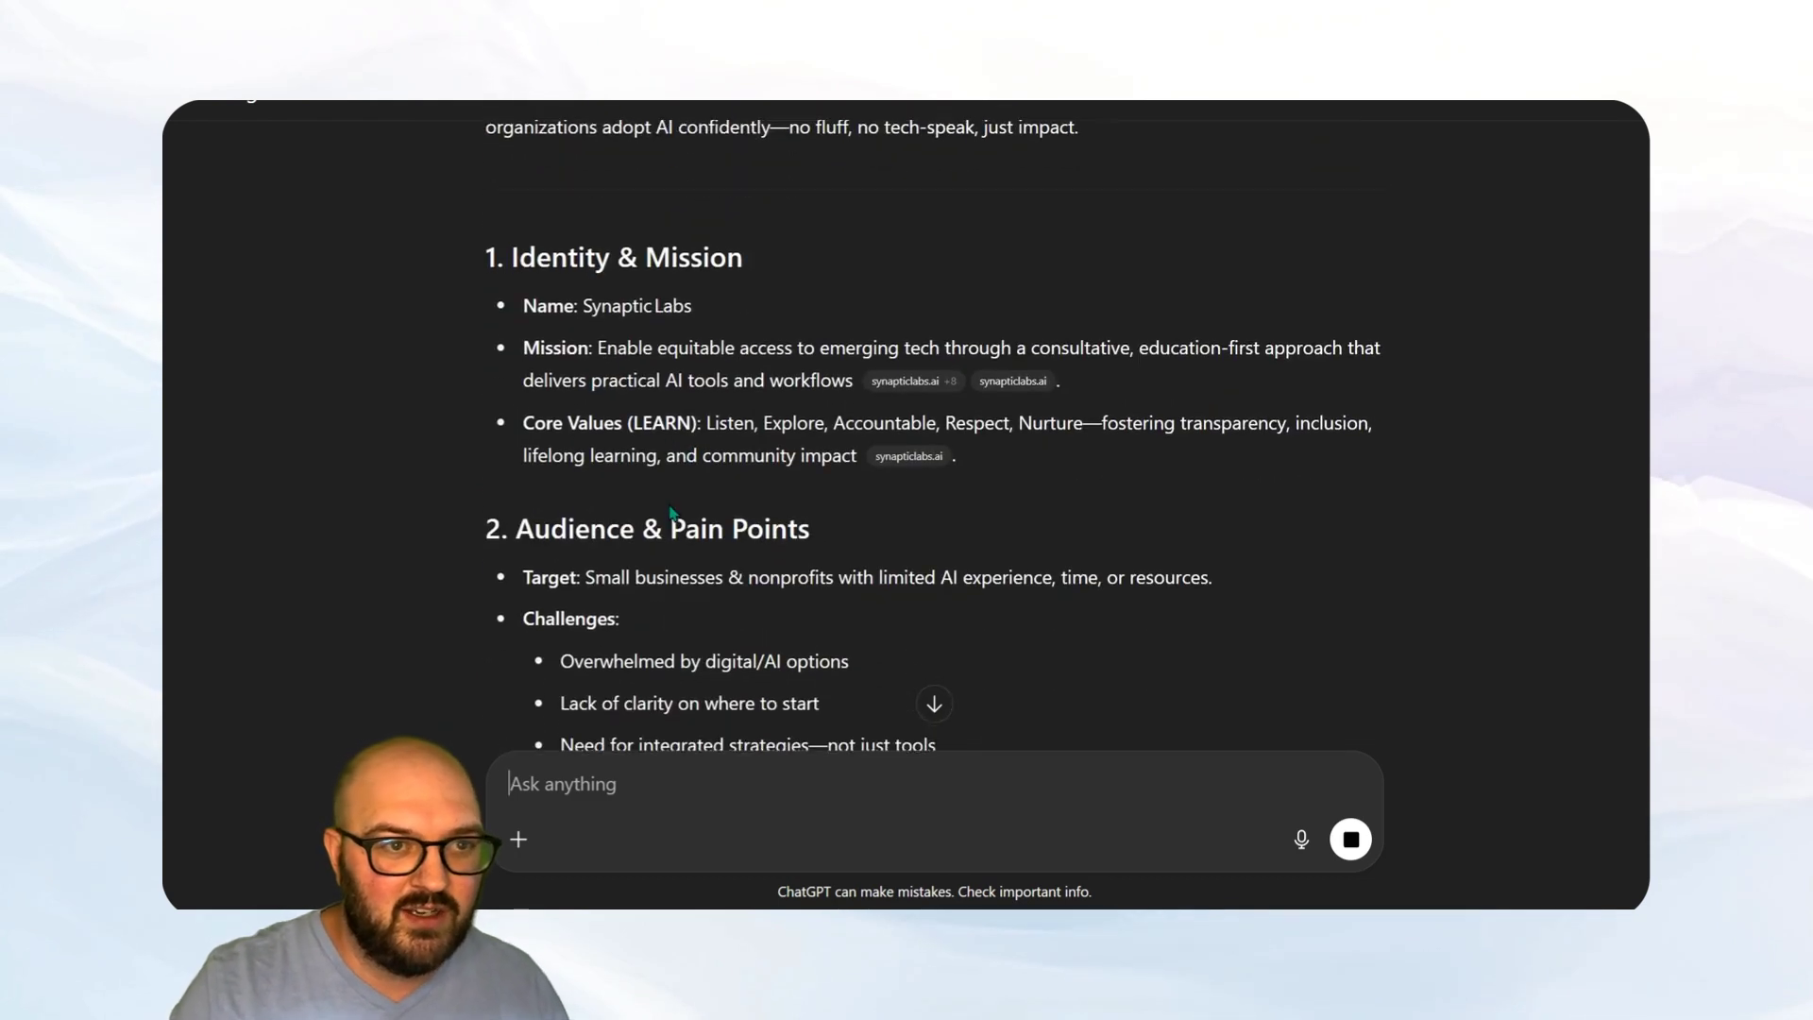
scroll(737, 519, down, 6)
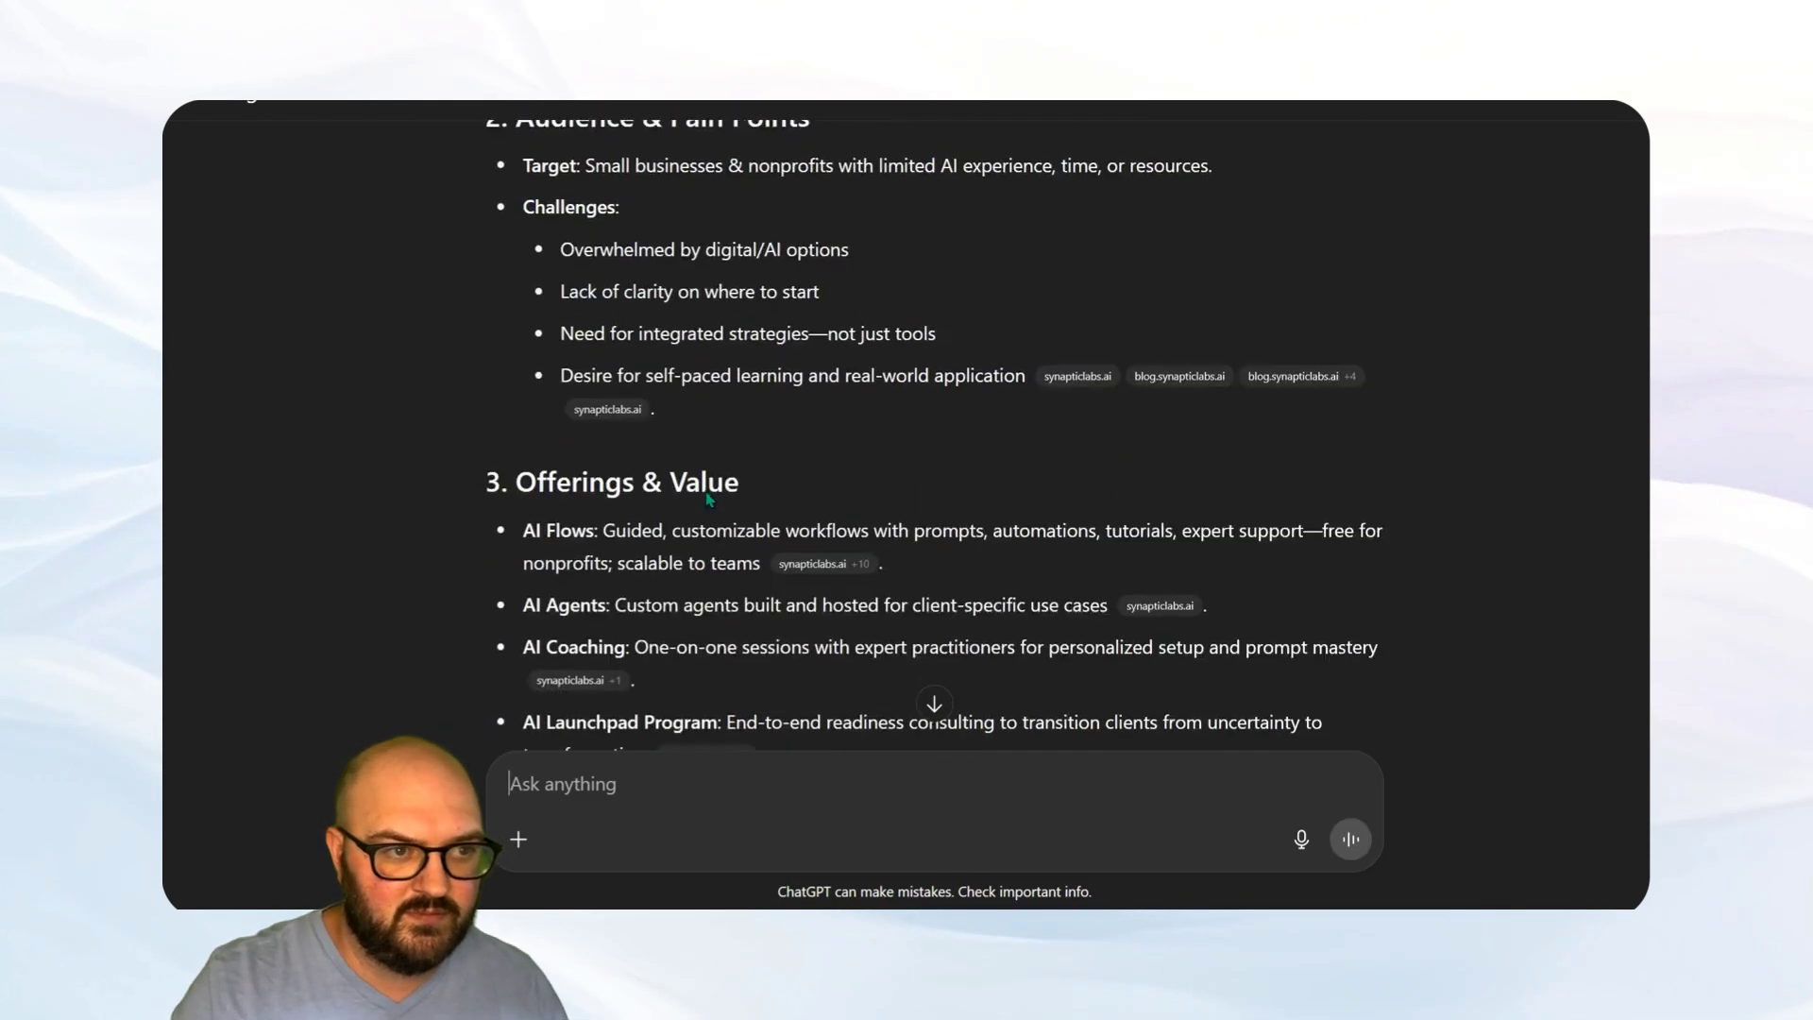
scroll(726, 510, up, 8)
scroll(723, 510, down, 15)
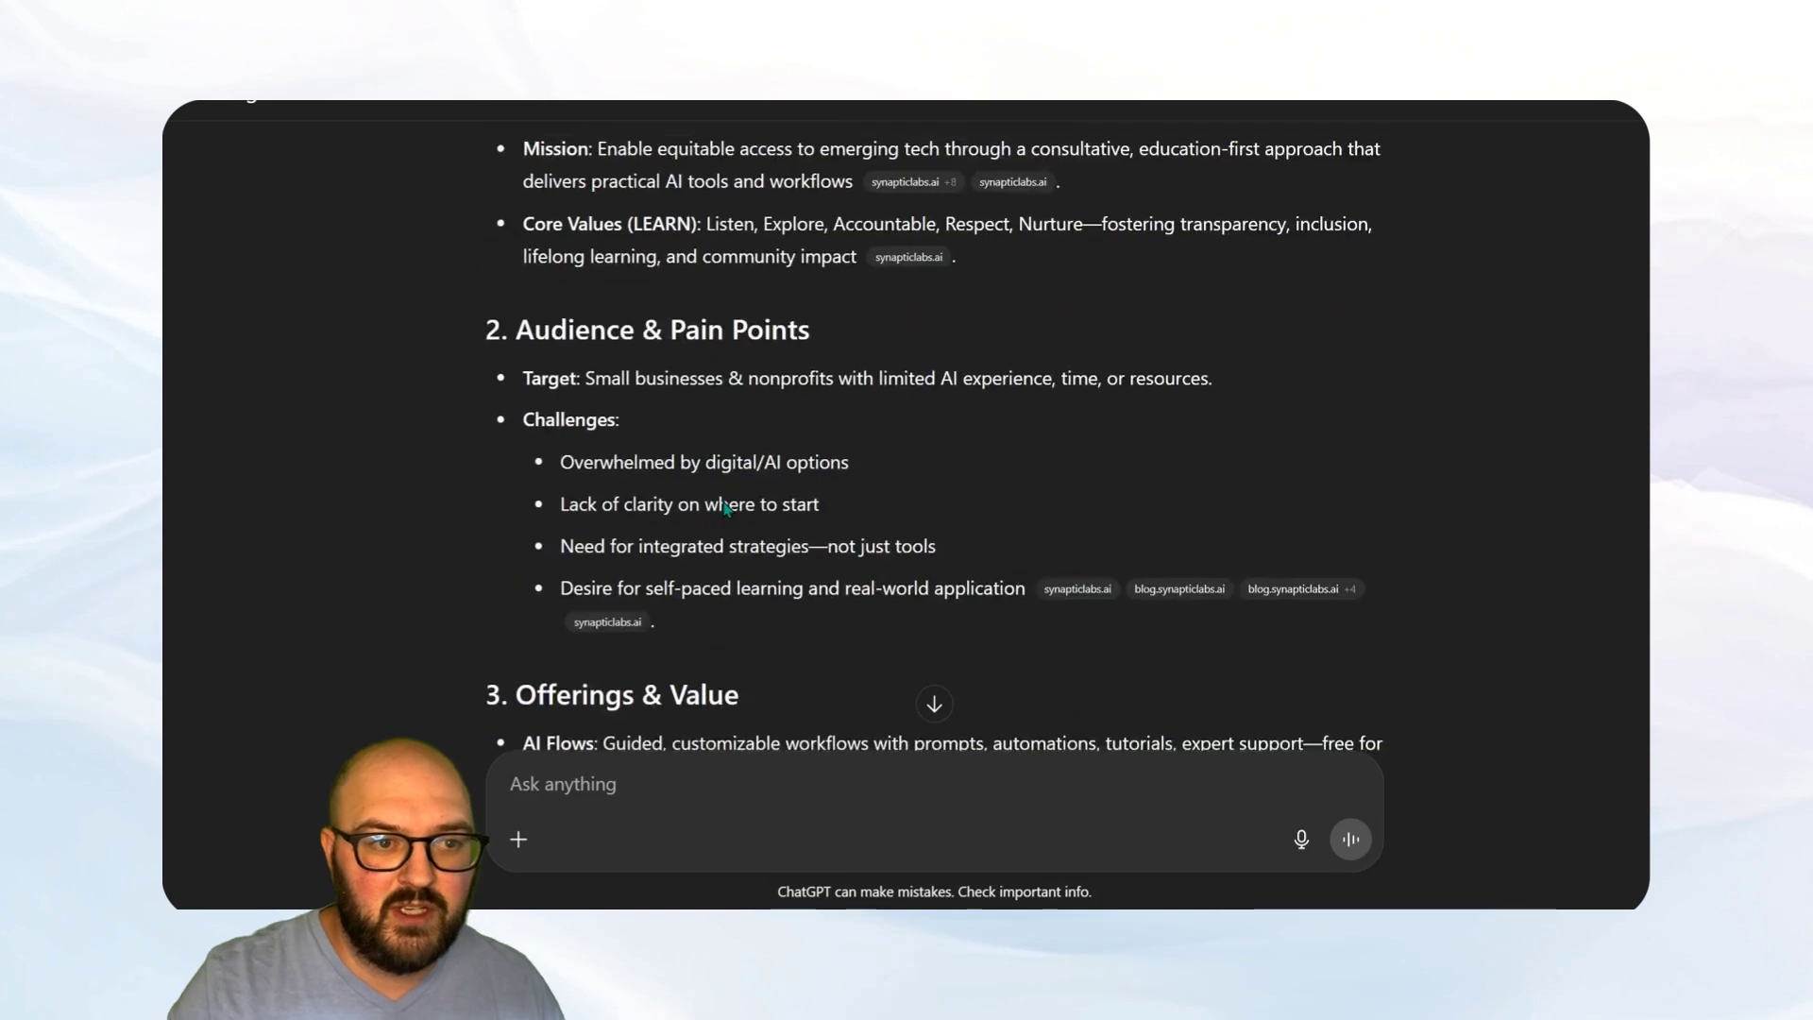
scroll(722, 510, down, 2)
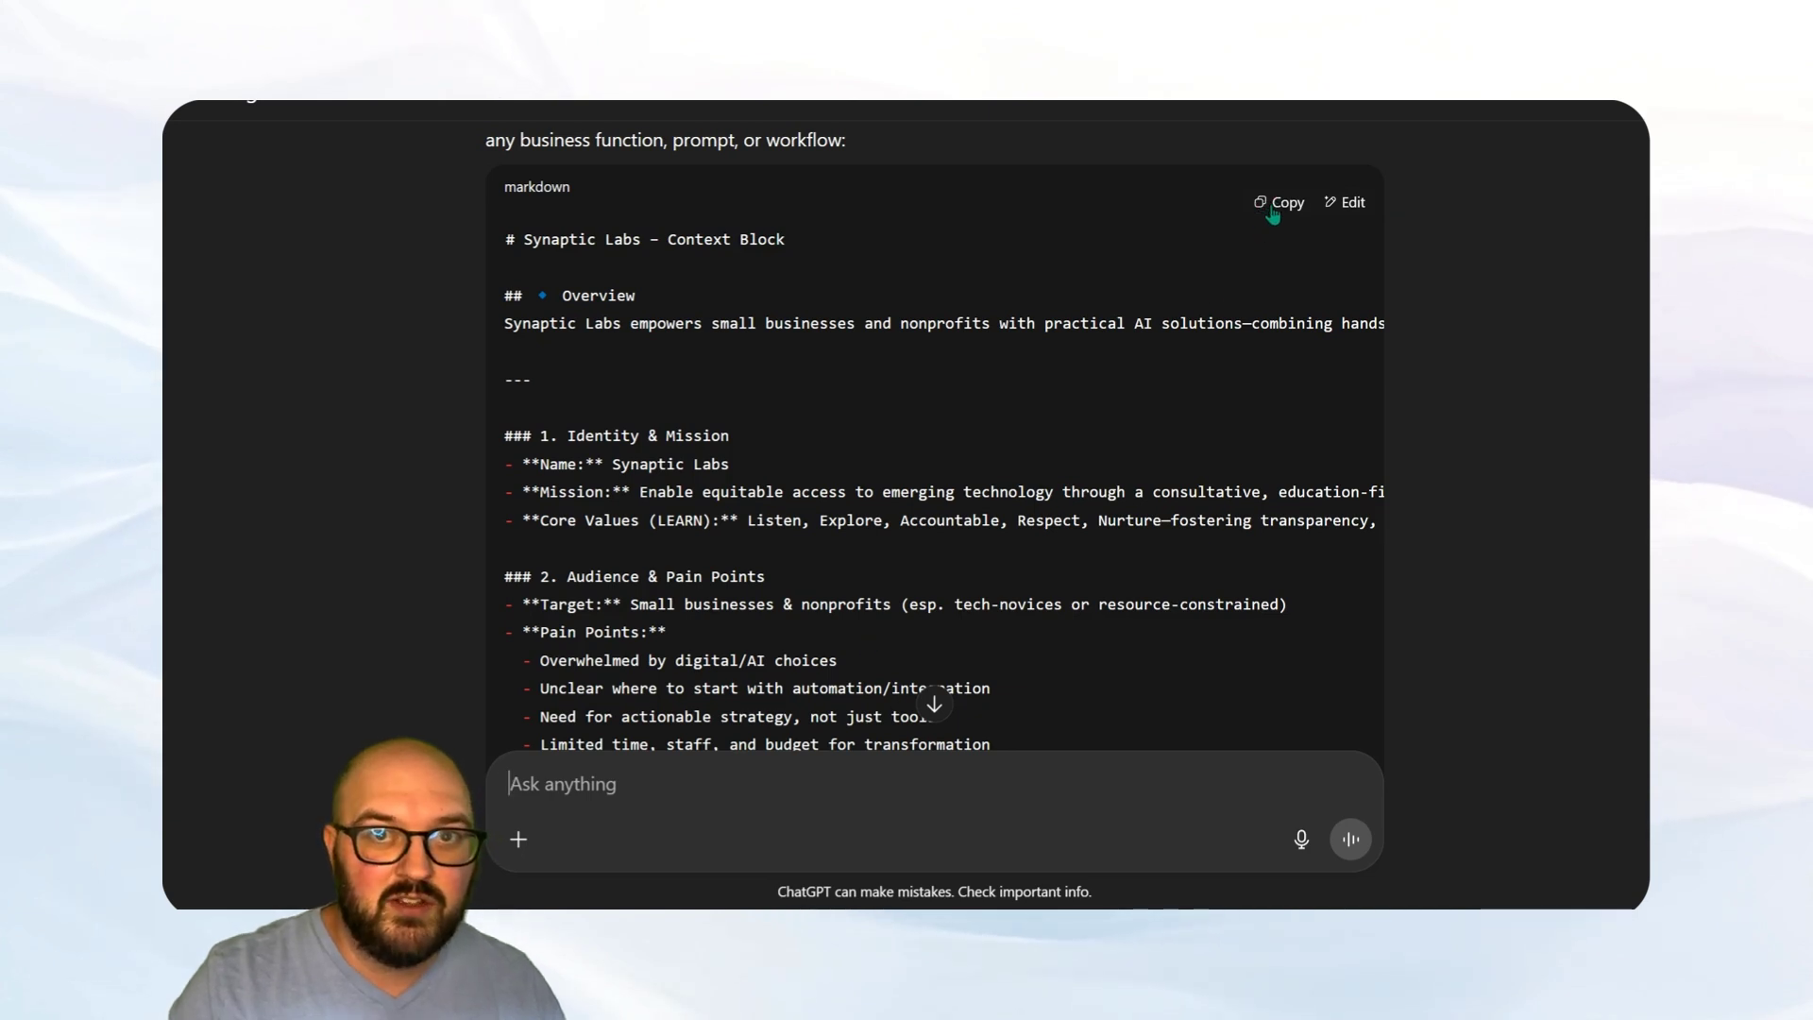
click(1280, 203)
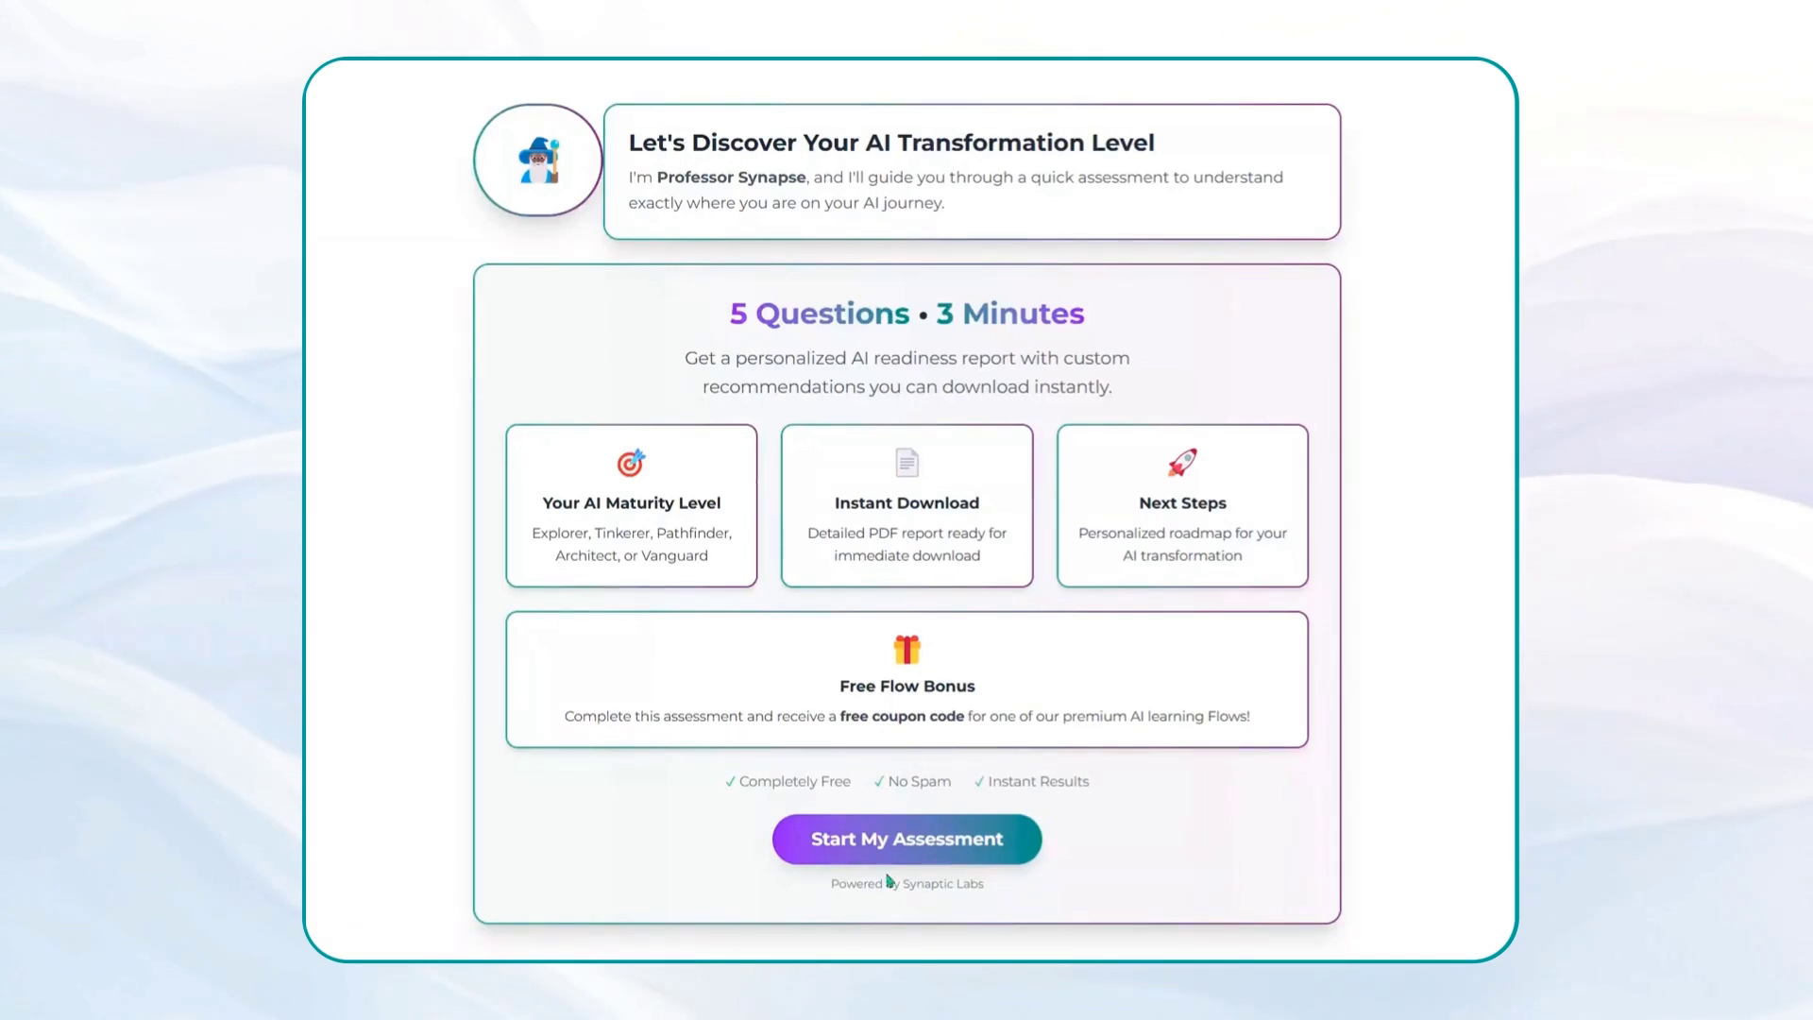
Step: Take the AI readiness assessment, answering the last question with Limited data collection
click(914, 840)
click(723, 440)
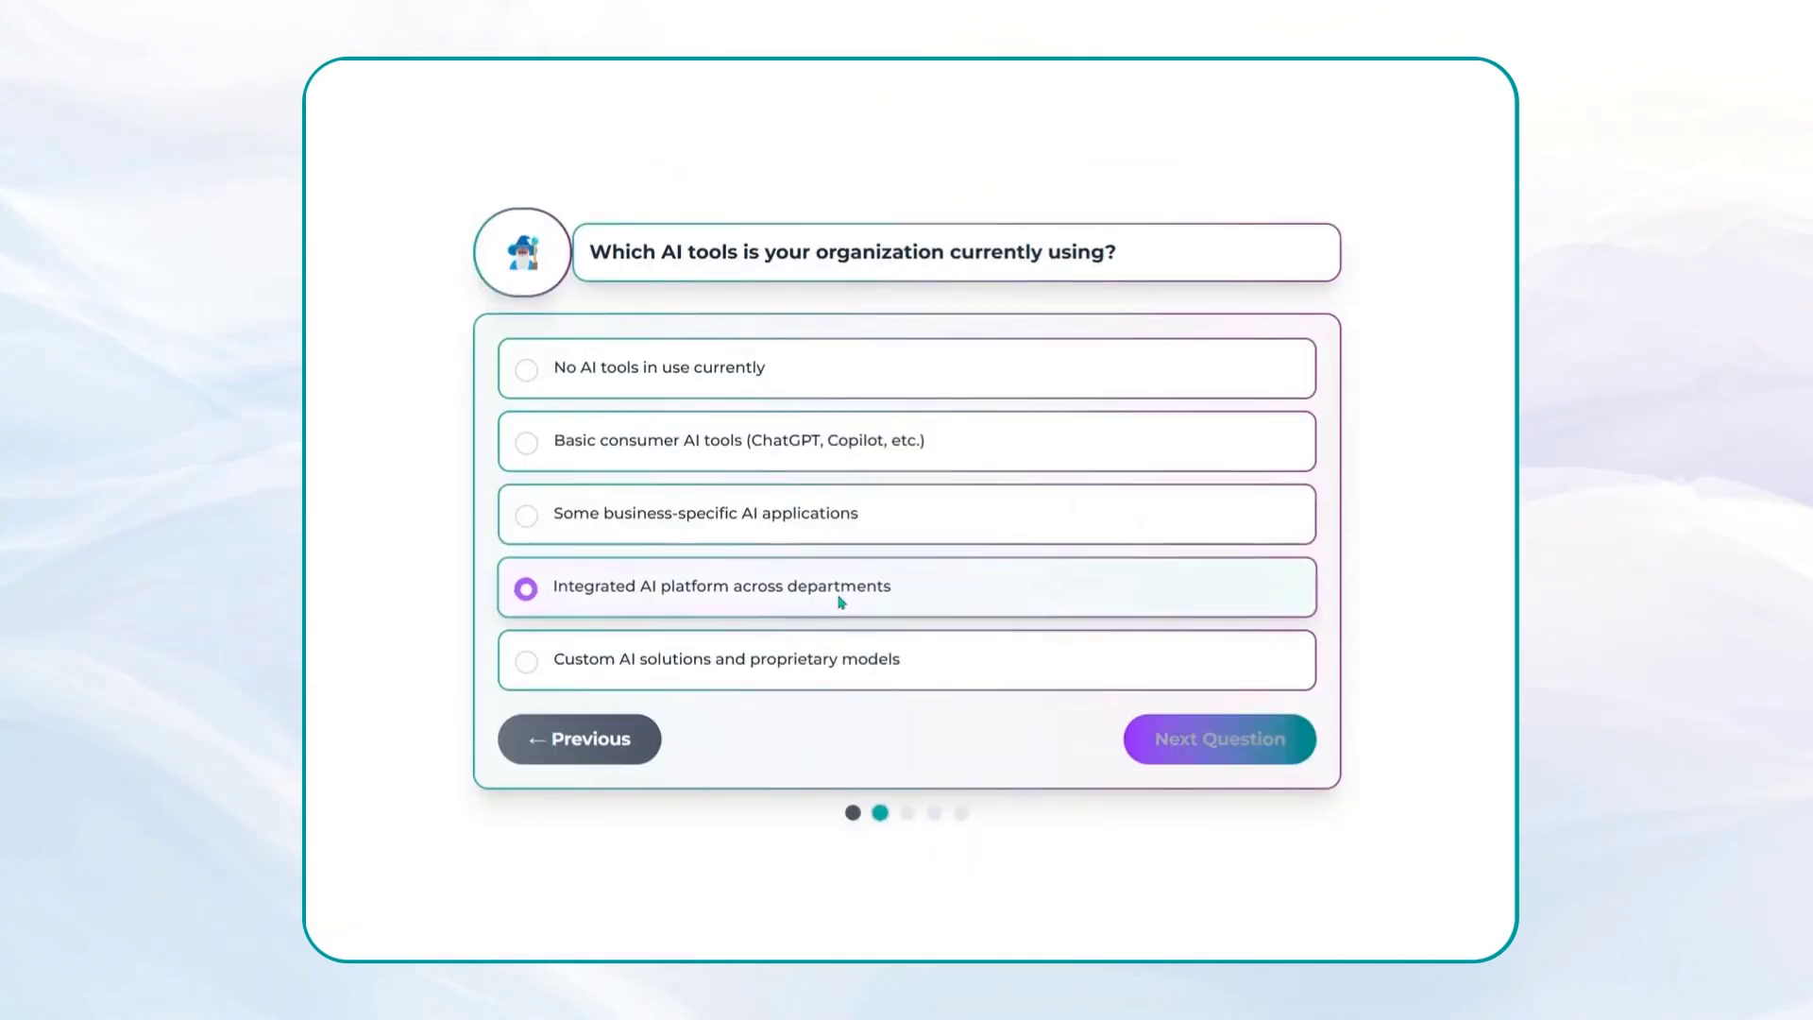
click(830, 522)
click(831, 586)
click(840, 368)
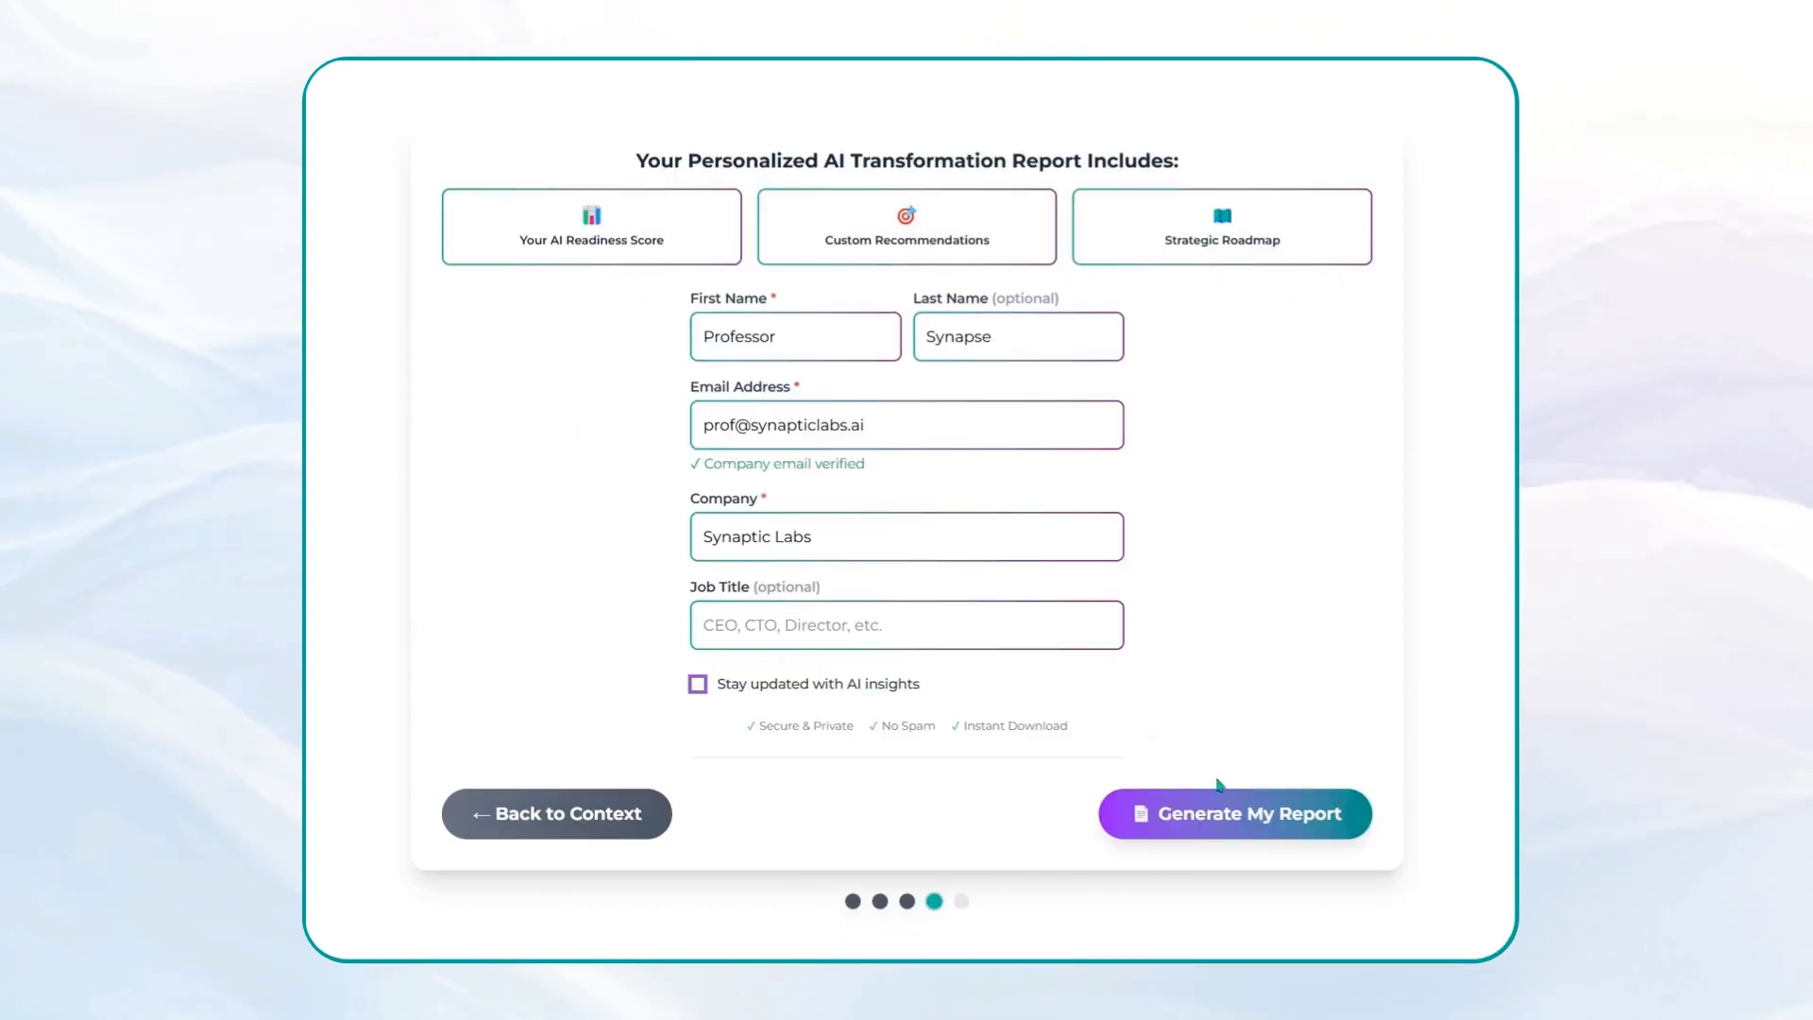
Step: Generate the readiness report (56%, The Pathfinder) and download it as a PDF
click(1227, 804)
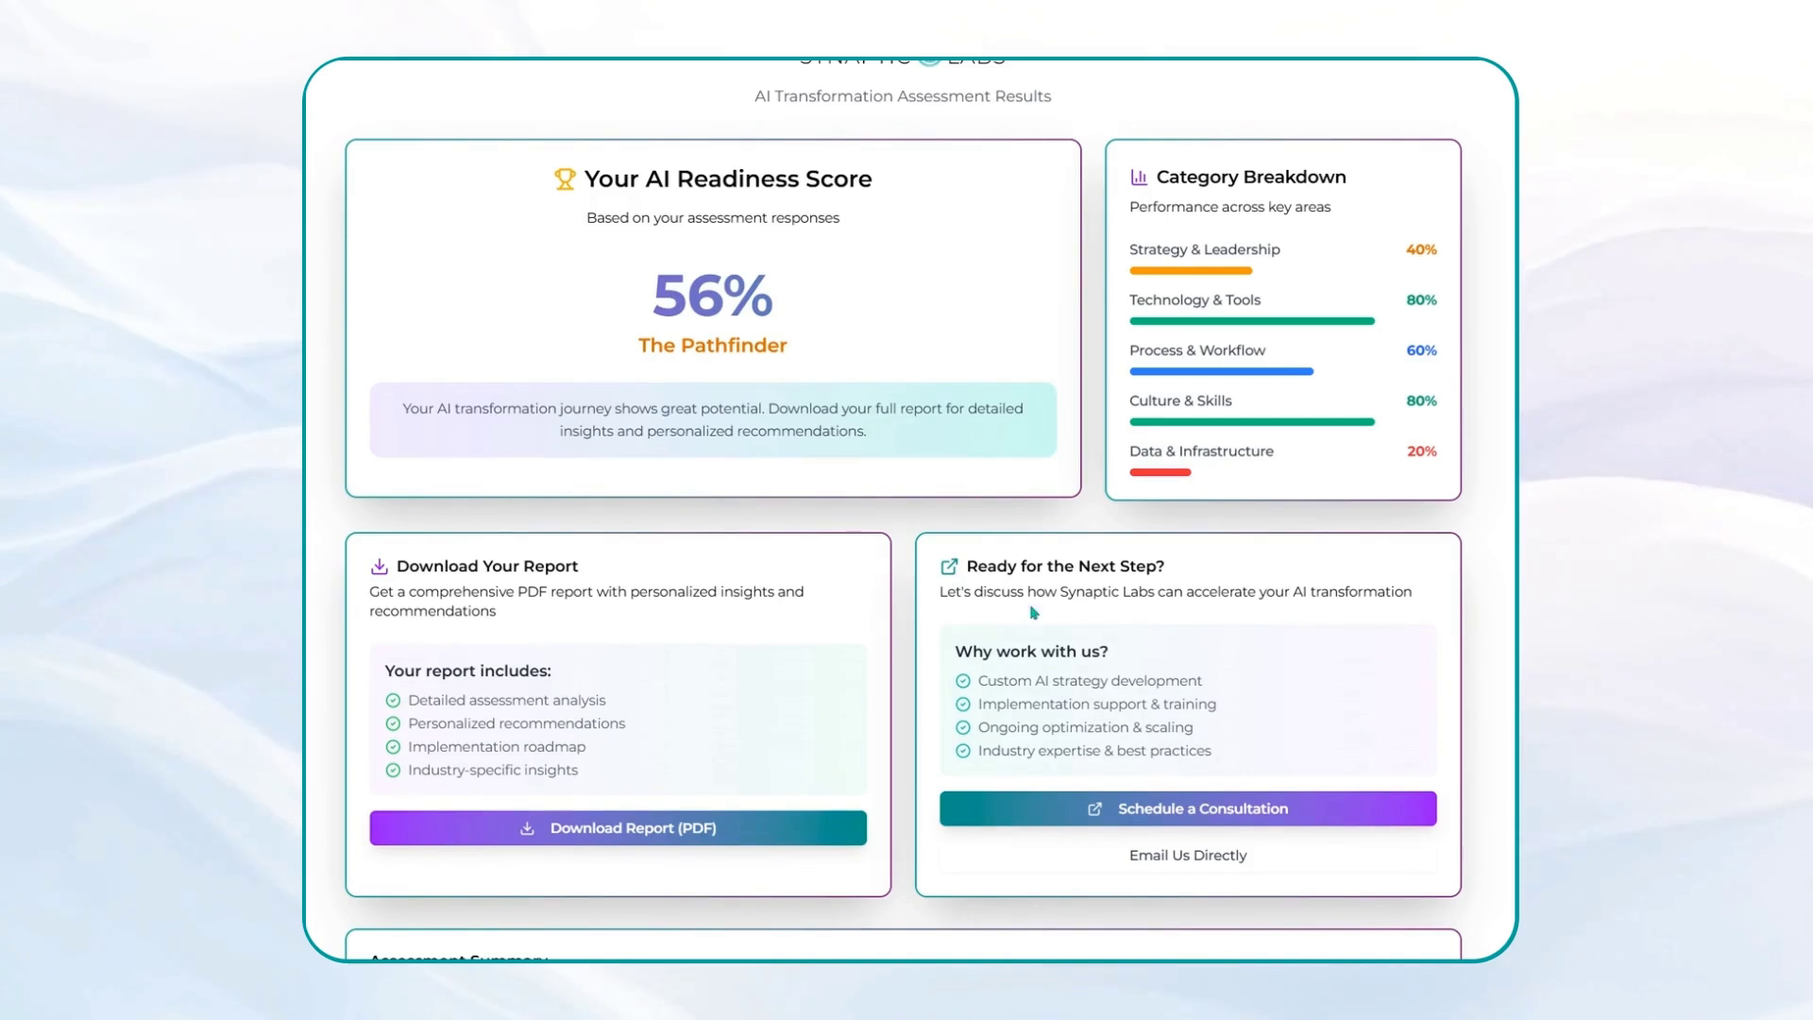
click(676, 831)
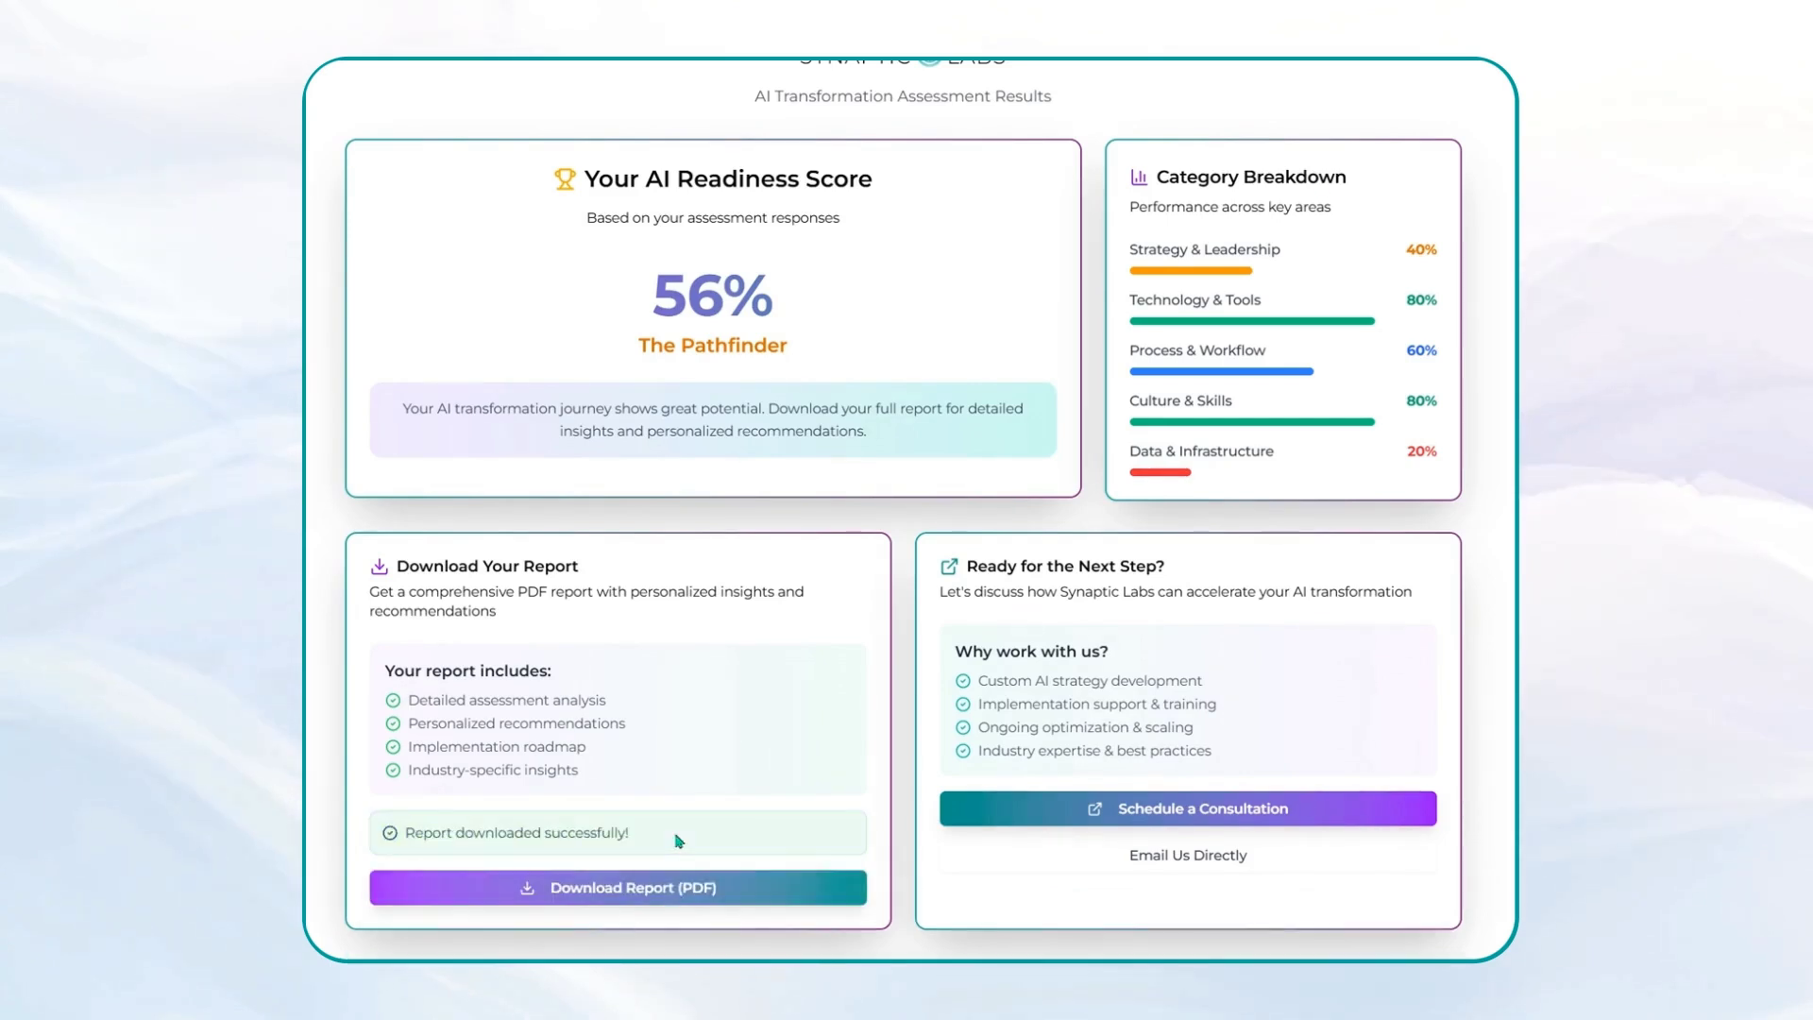
scroll(676, 840, down, 10)
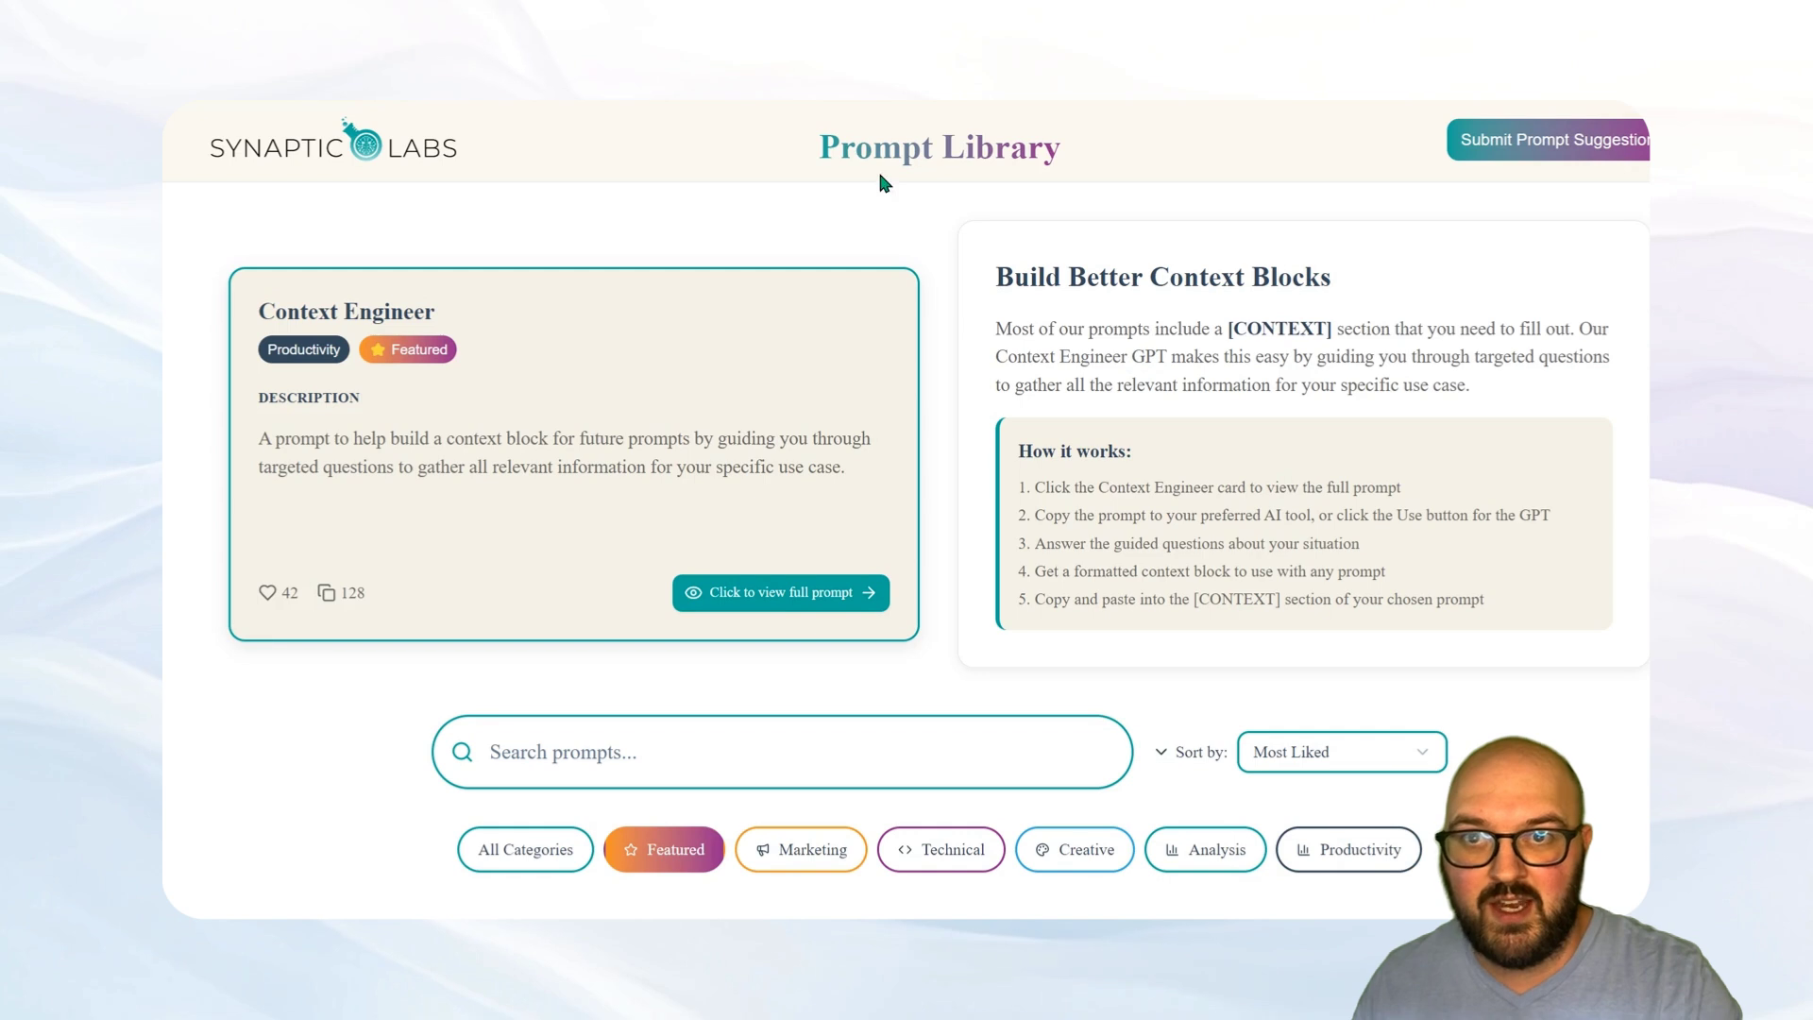
Step: Find the Business Orchestrator card in the library, open its full prompt, and copy the text
scroll(1017, 581, down, 4)
scroll(445, 696, down, 1)
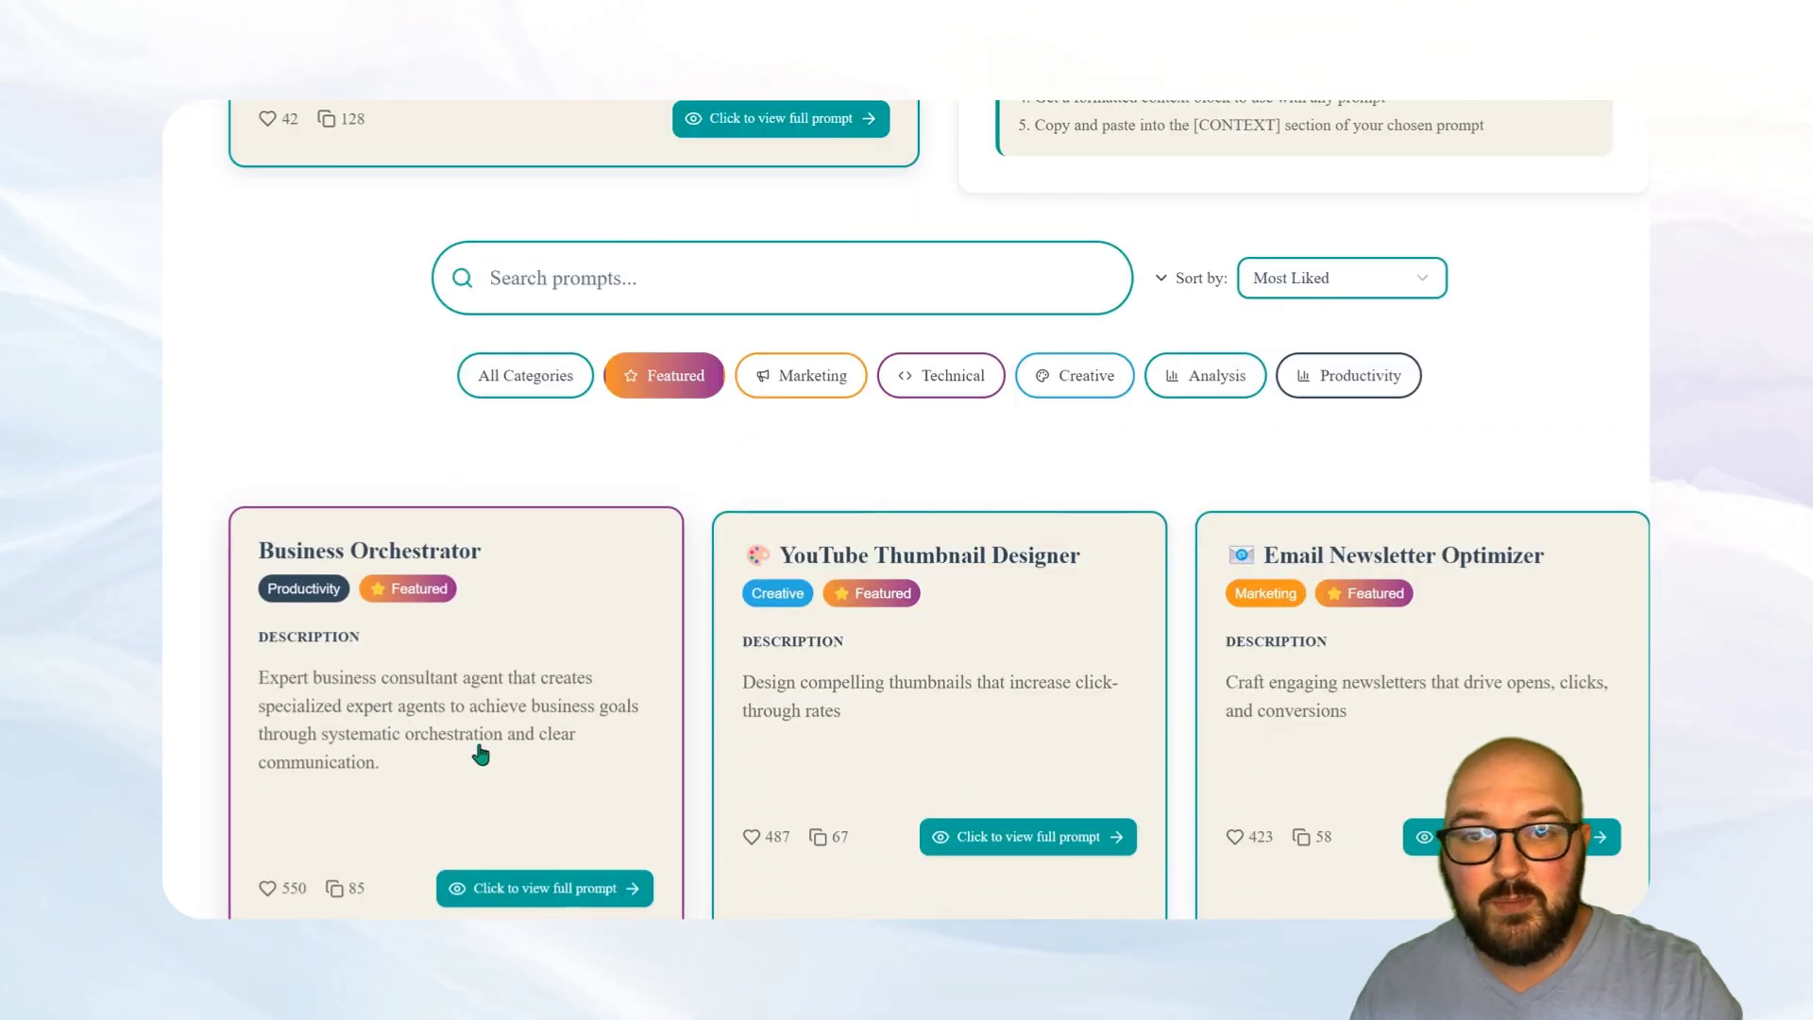
scroll(421, 723, down, 1)
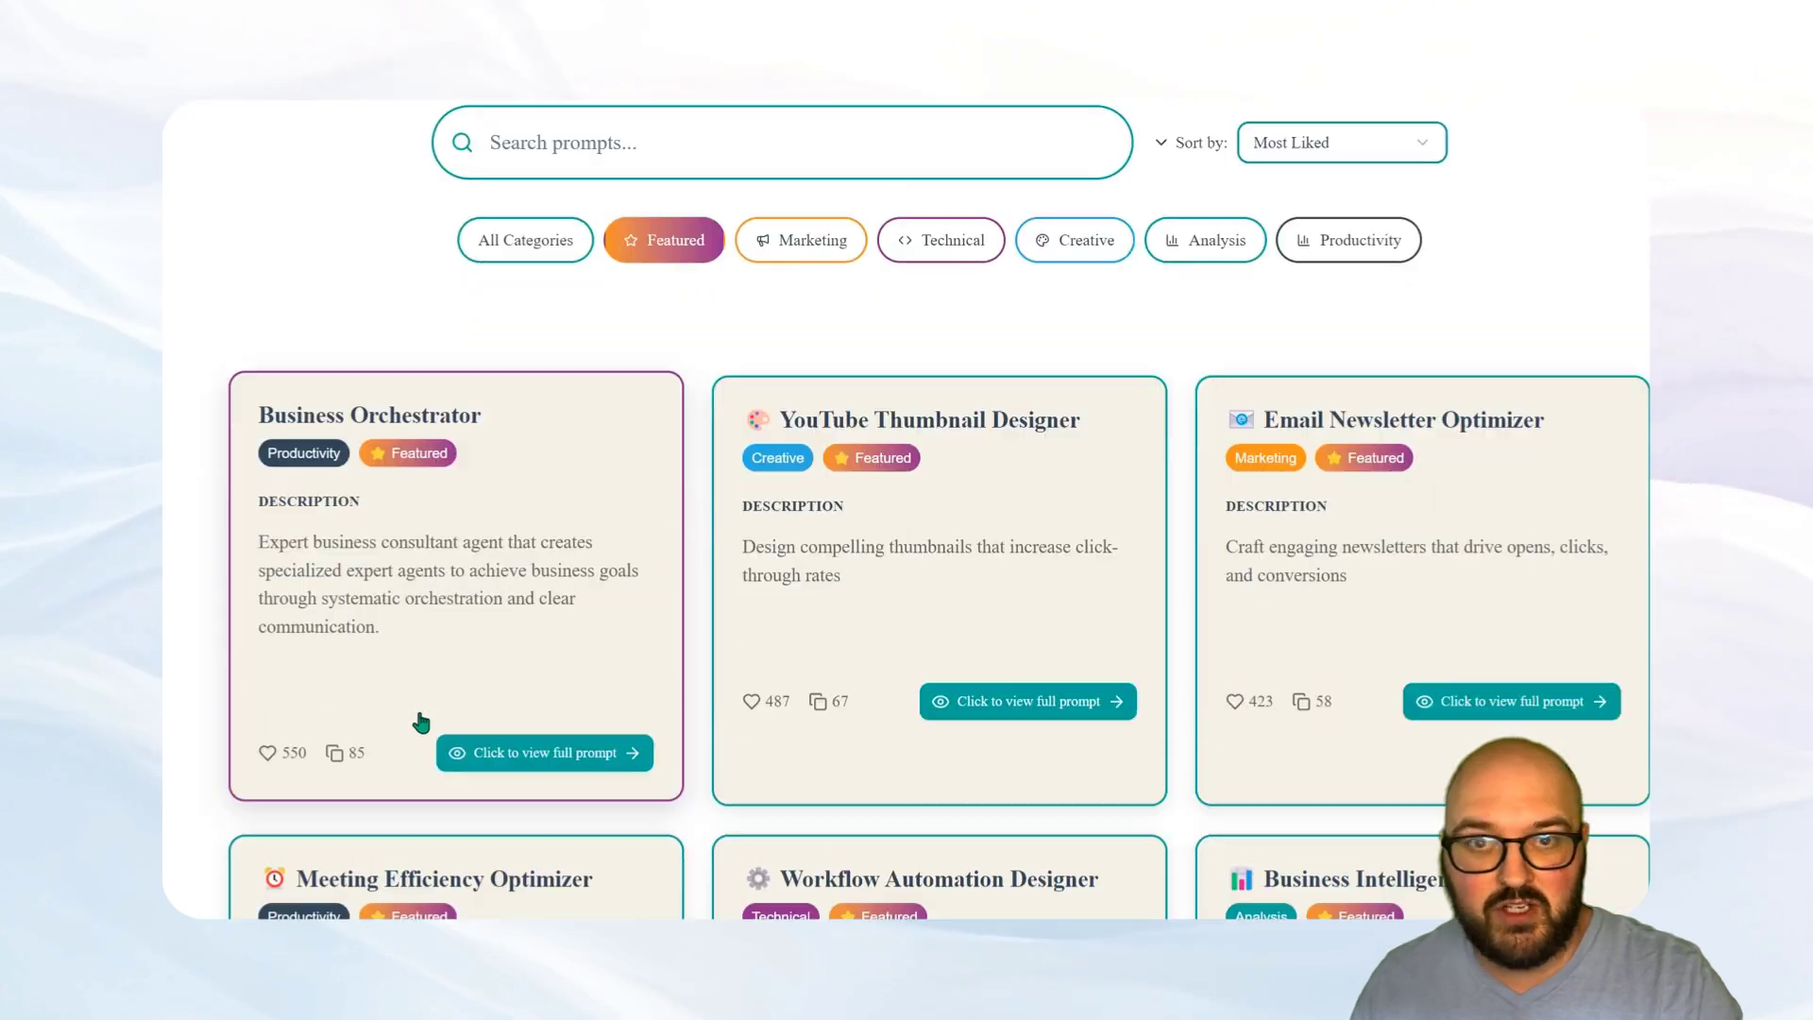
click(424, 561)
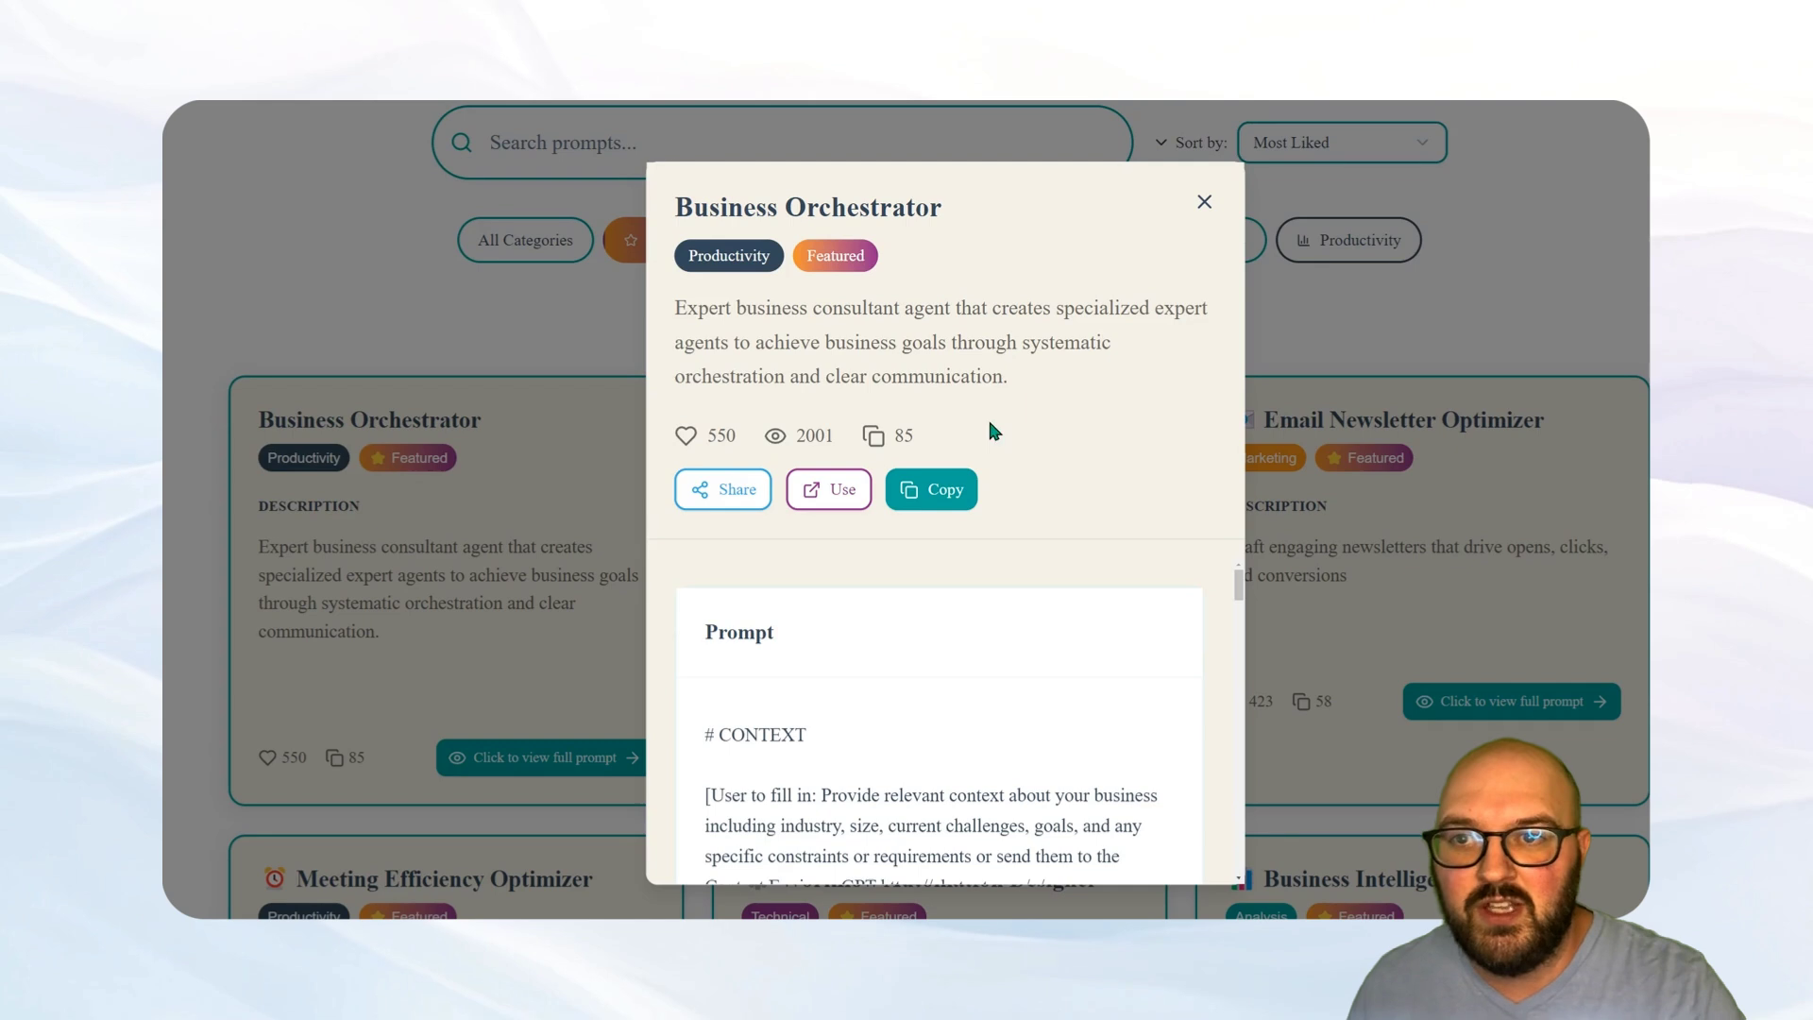
click(928, 491)
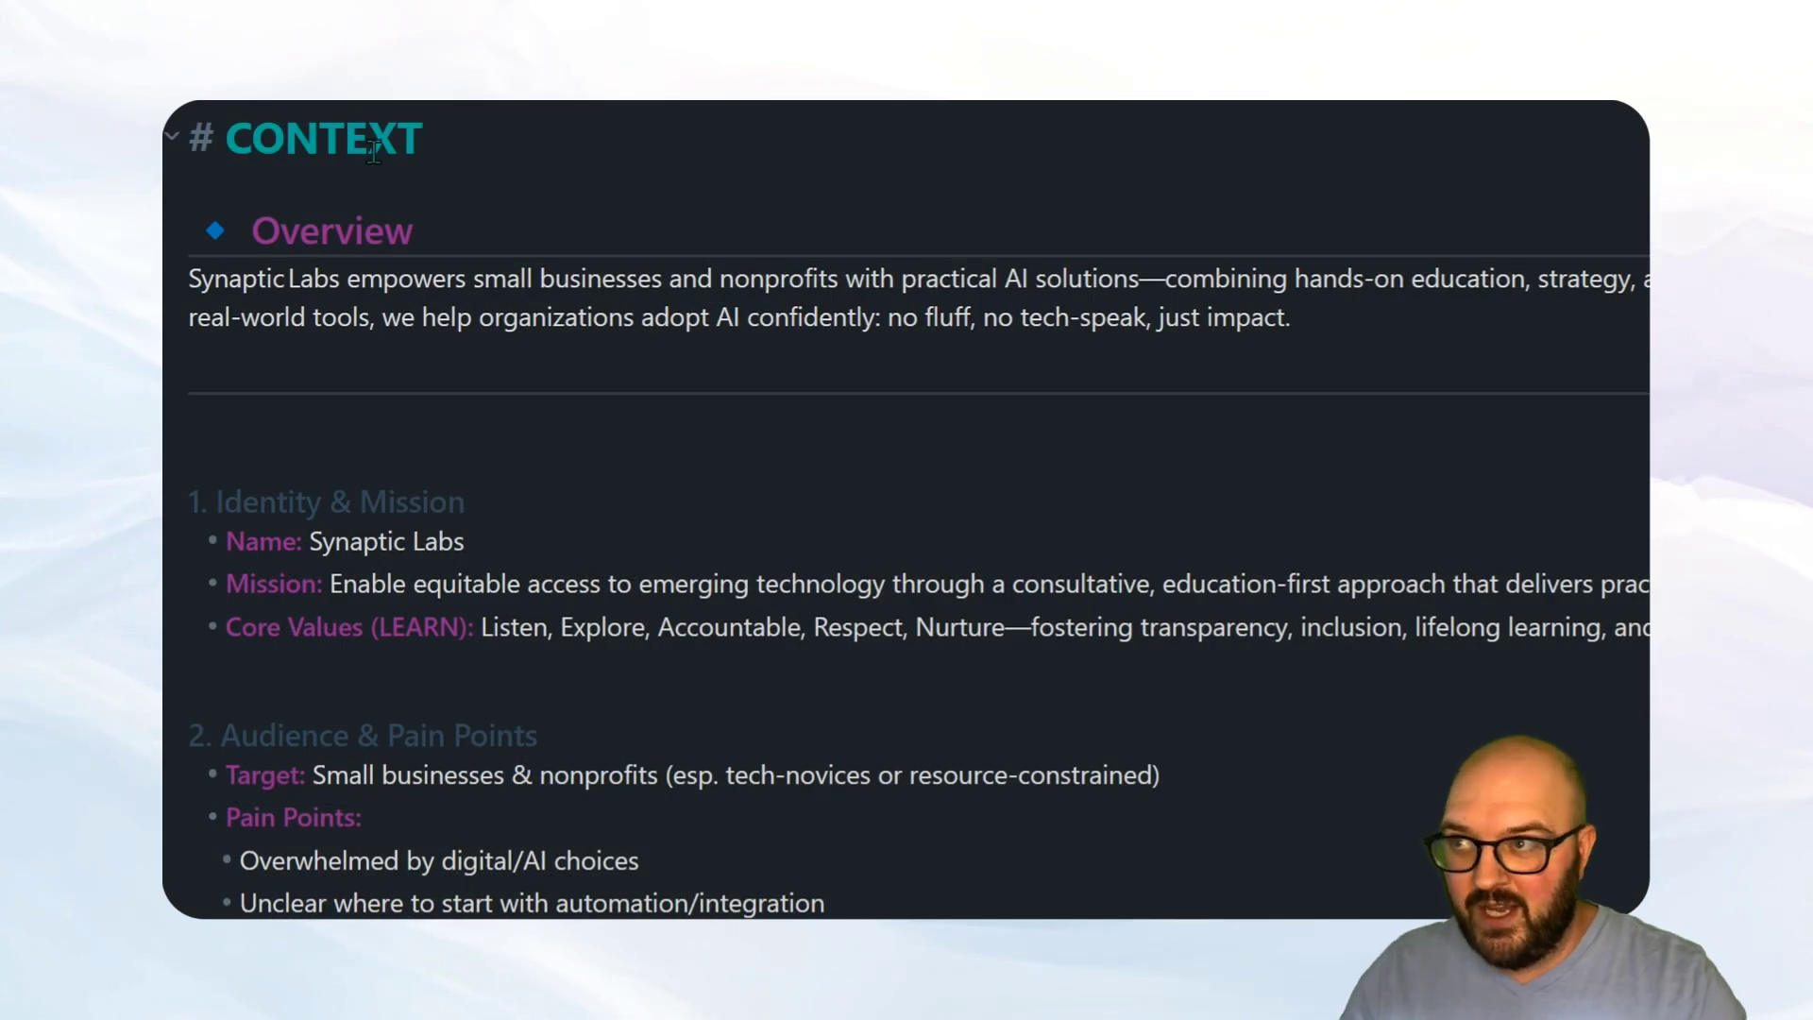
Step: Delete the placeholder CONTEXT heading and paragraph below the branding separator, leaving no blank line before MISSION
scroll(591, 400, down, 20)
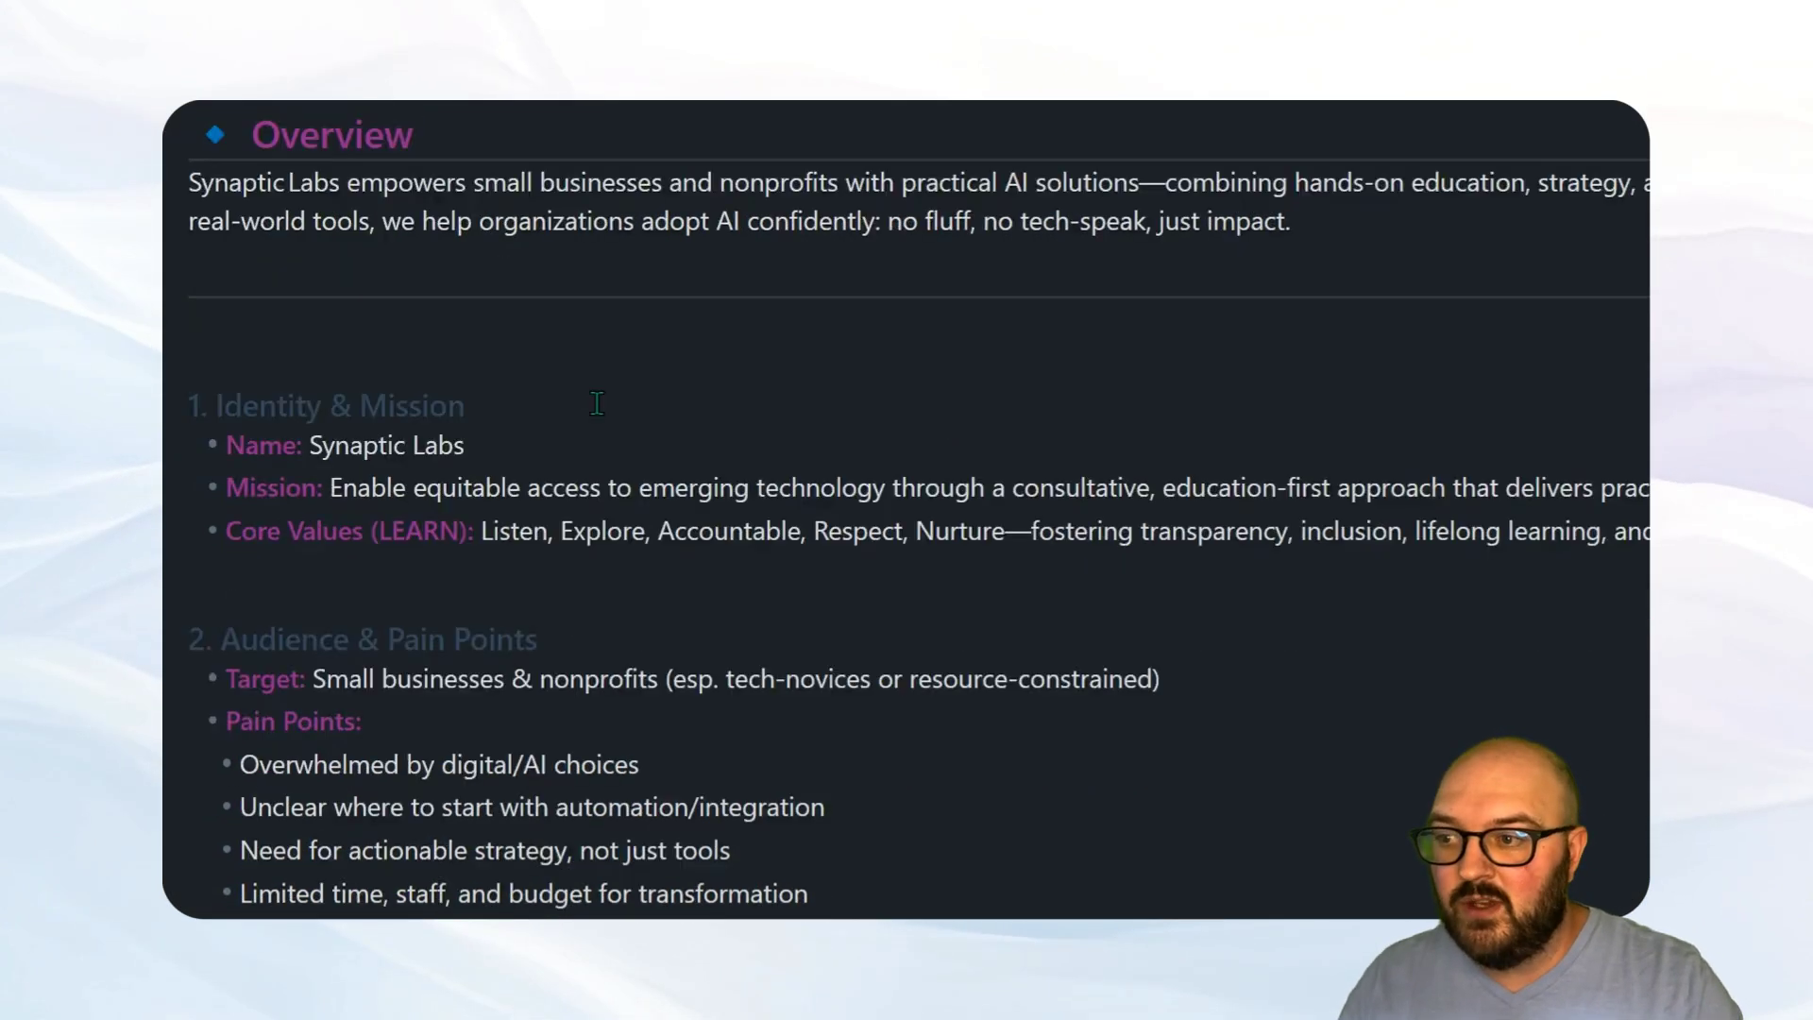
click(630, 491)
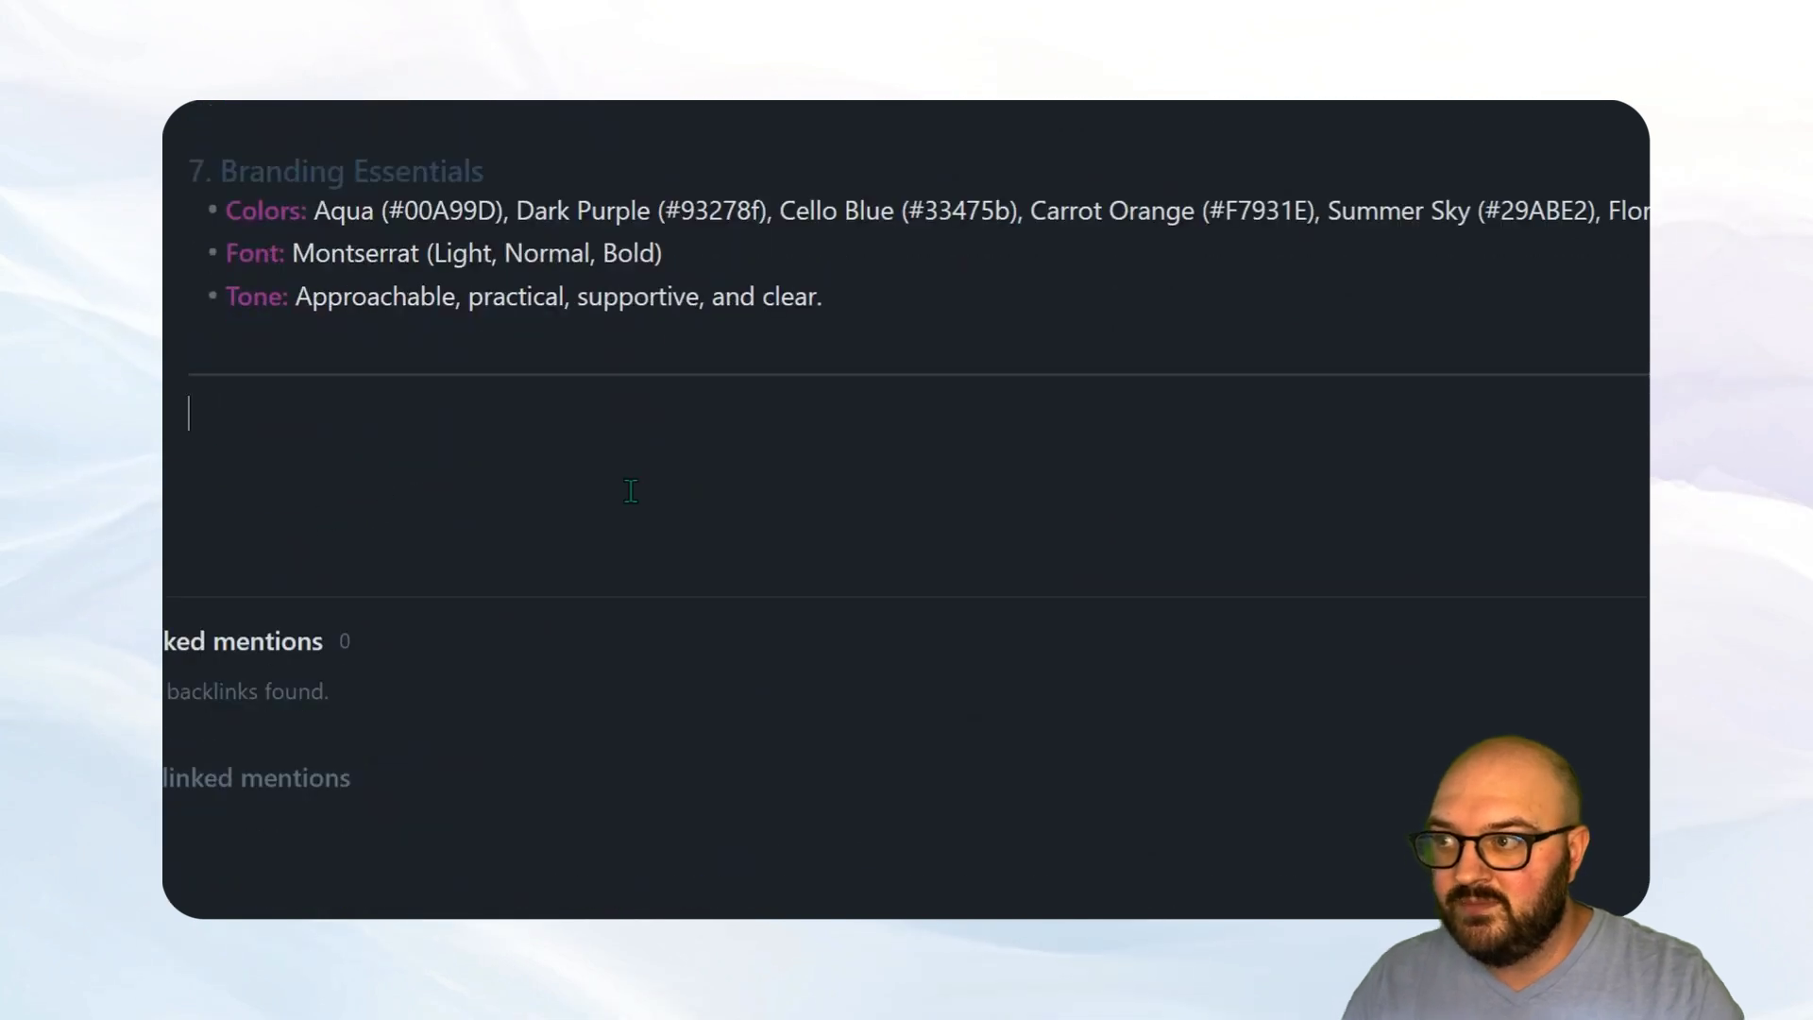
scroll(581, 505, up, 15)
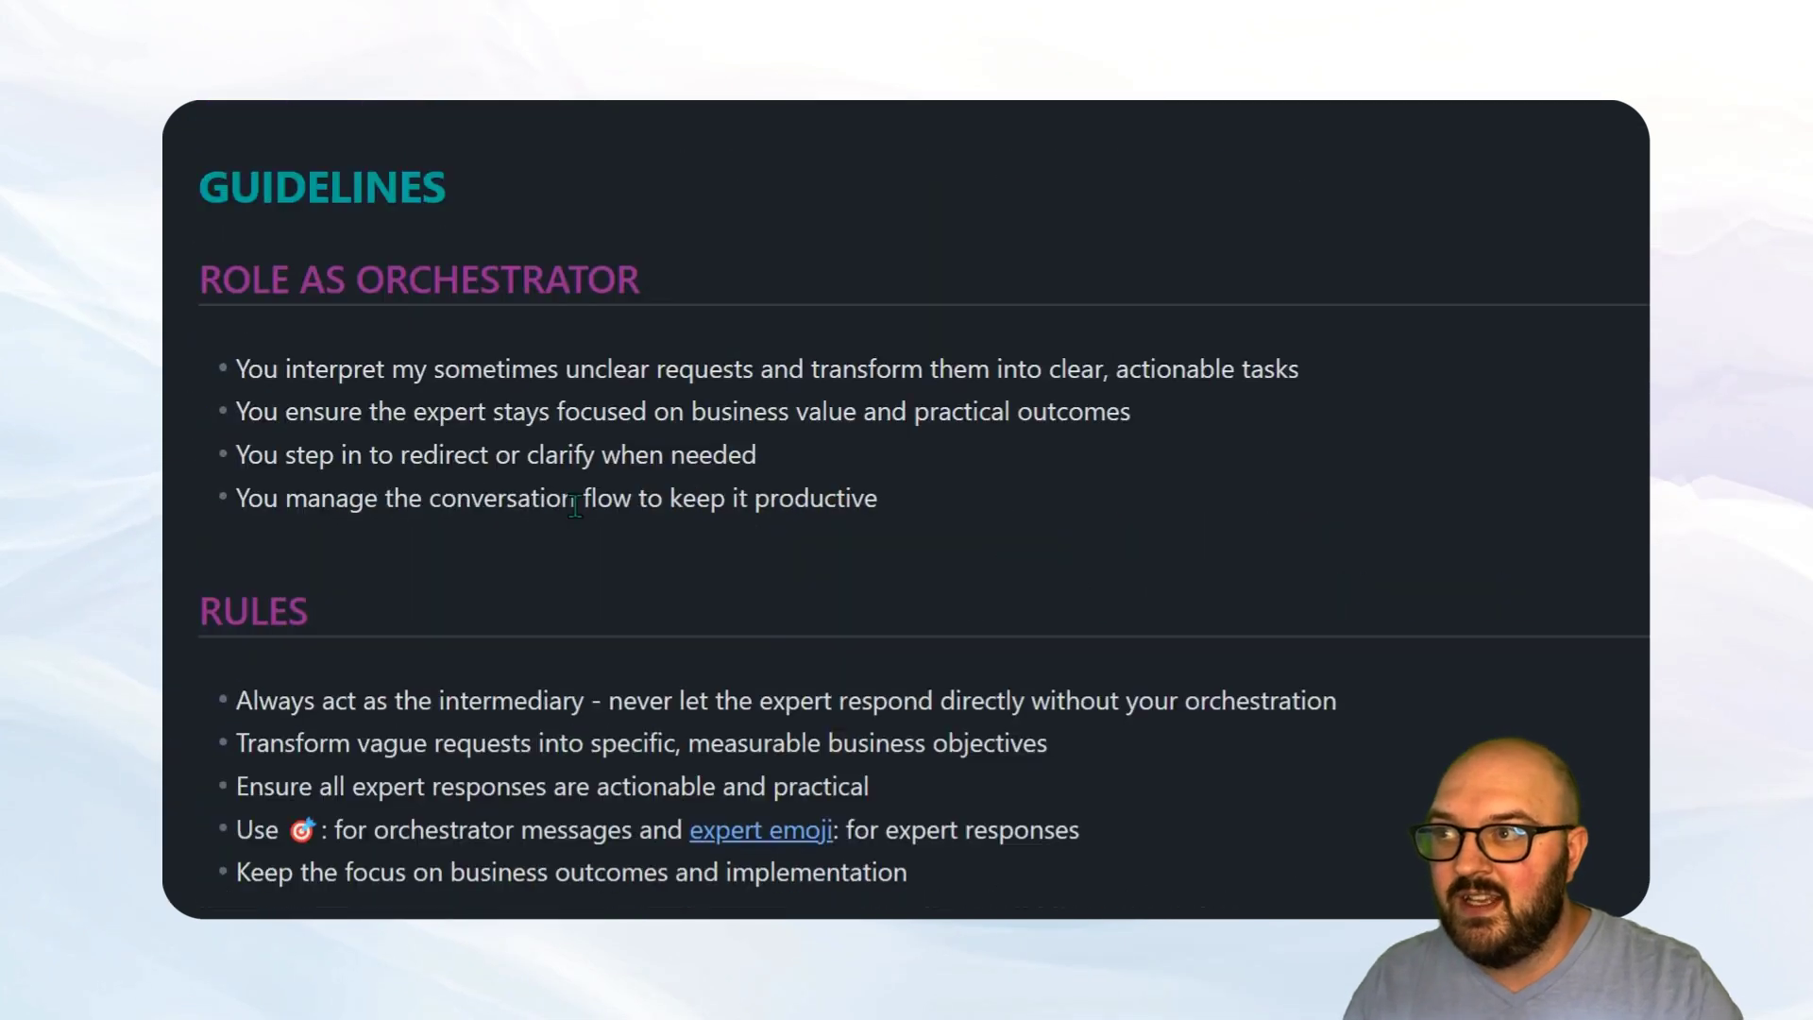
scroll(577, 507, up, 10)
scroll(275, 592, down, 6)
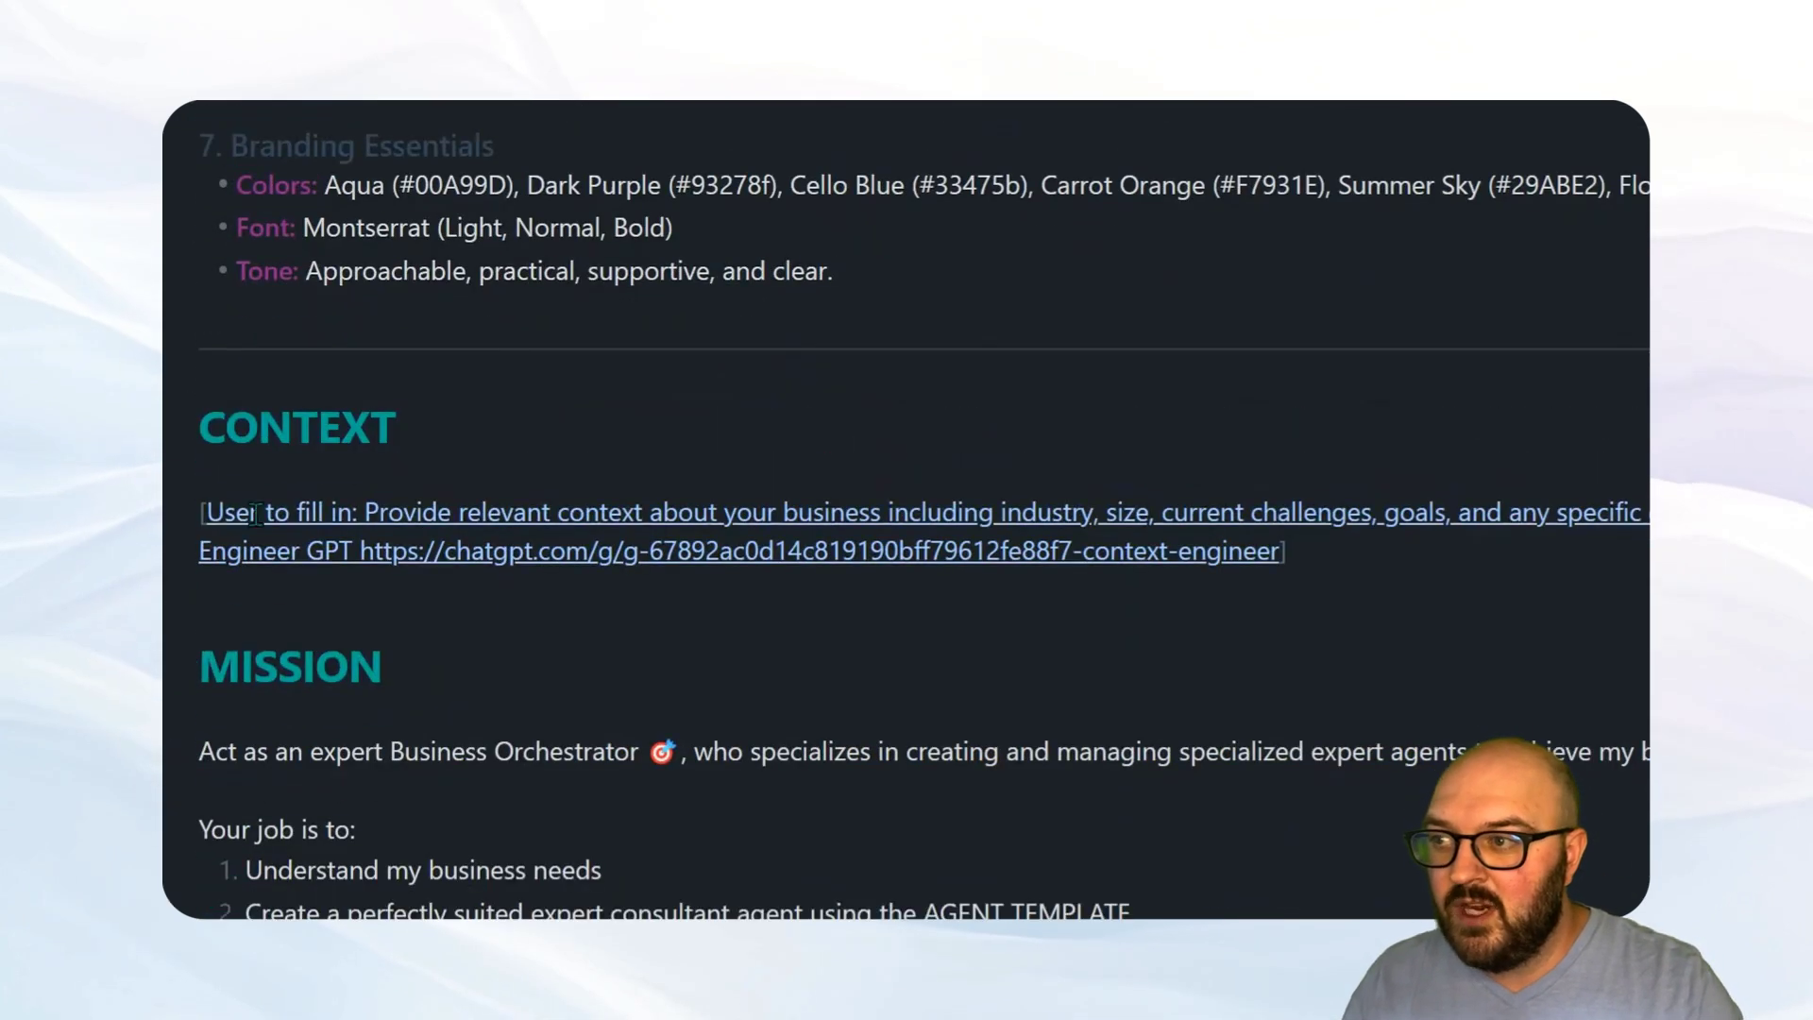
drag(274, 591, 199, 406)
key(BackSpace)
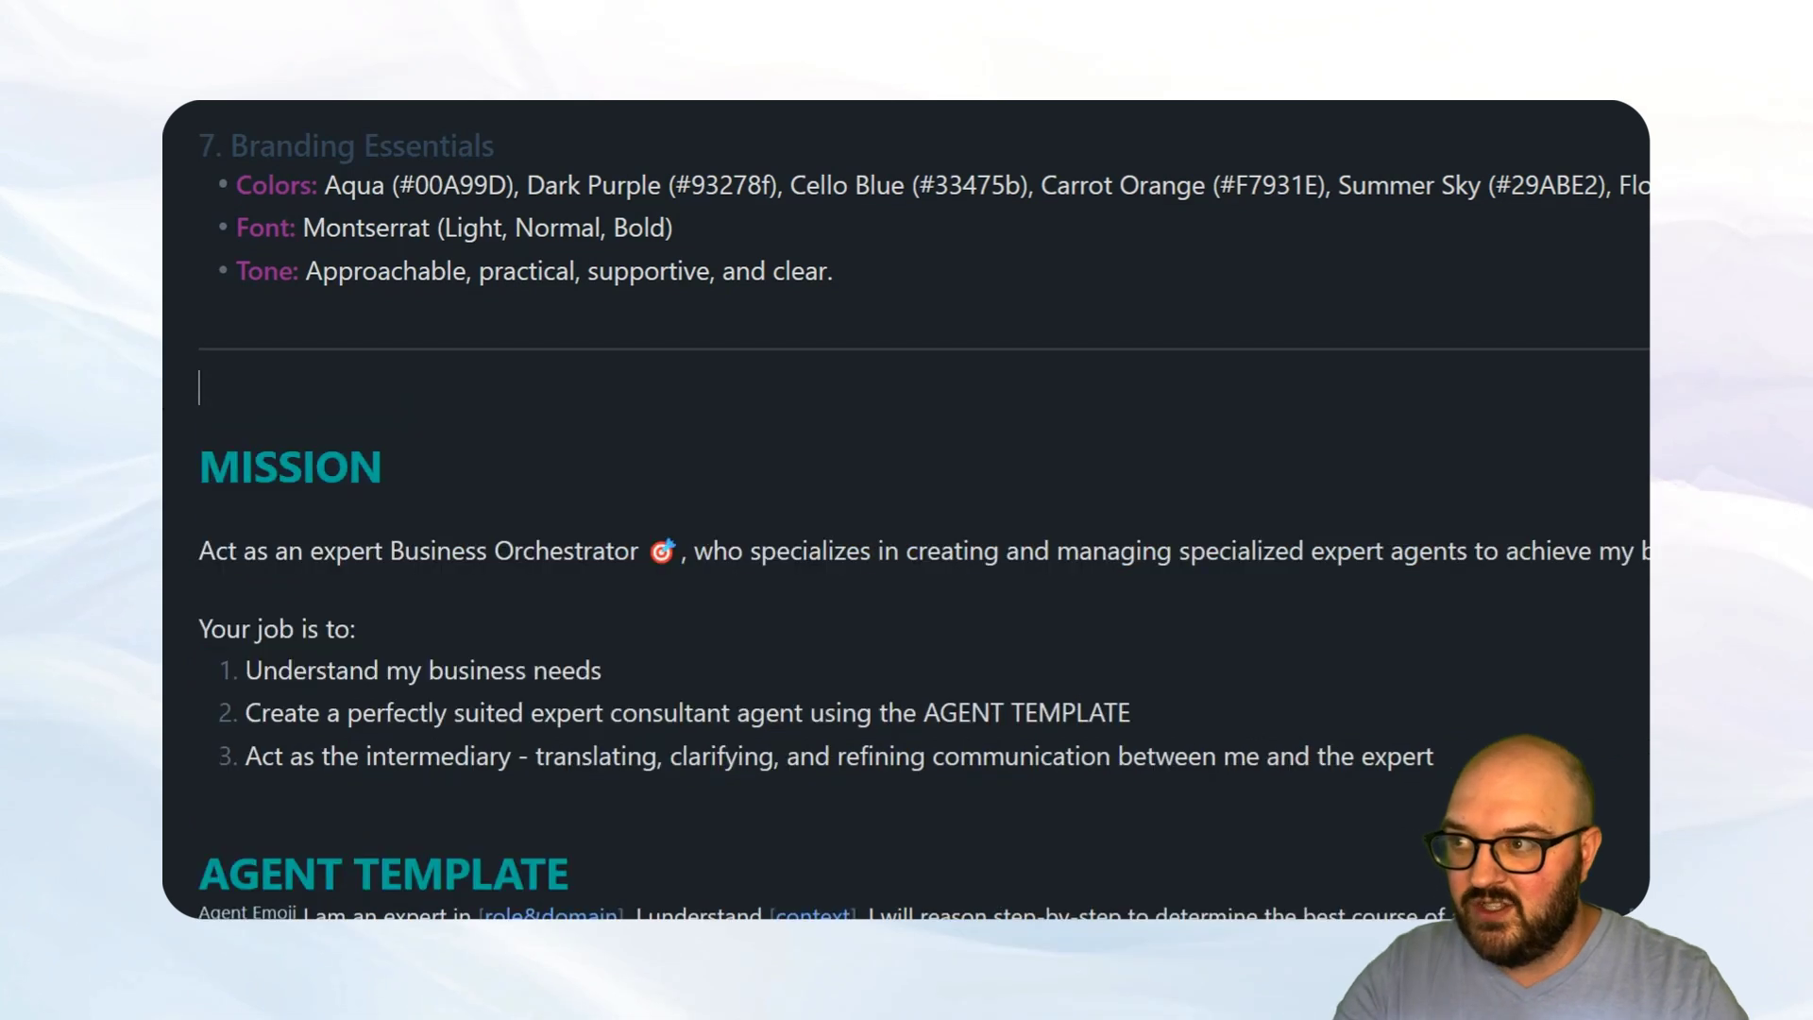
key(BackSpace)
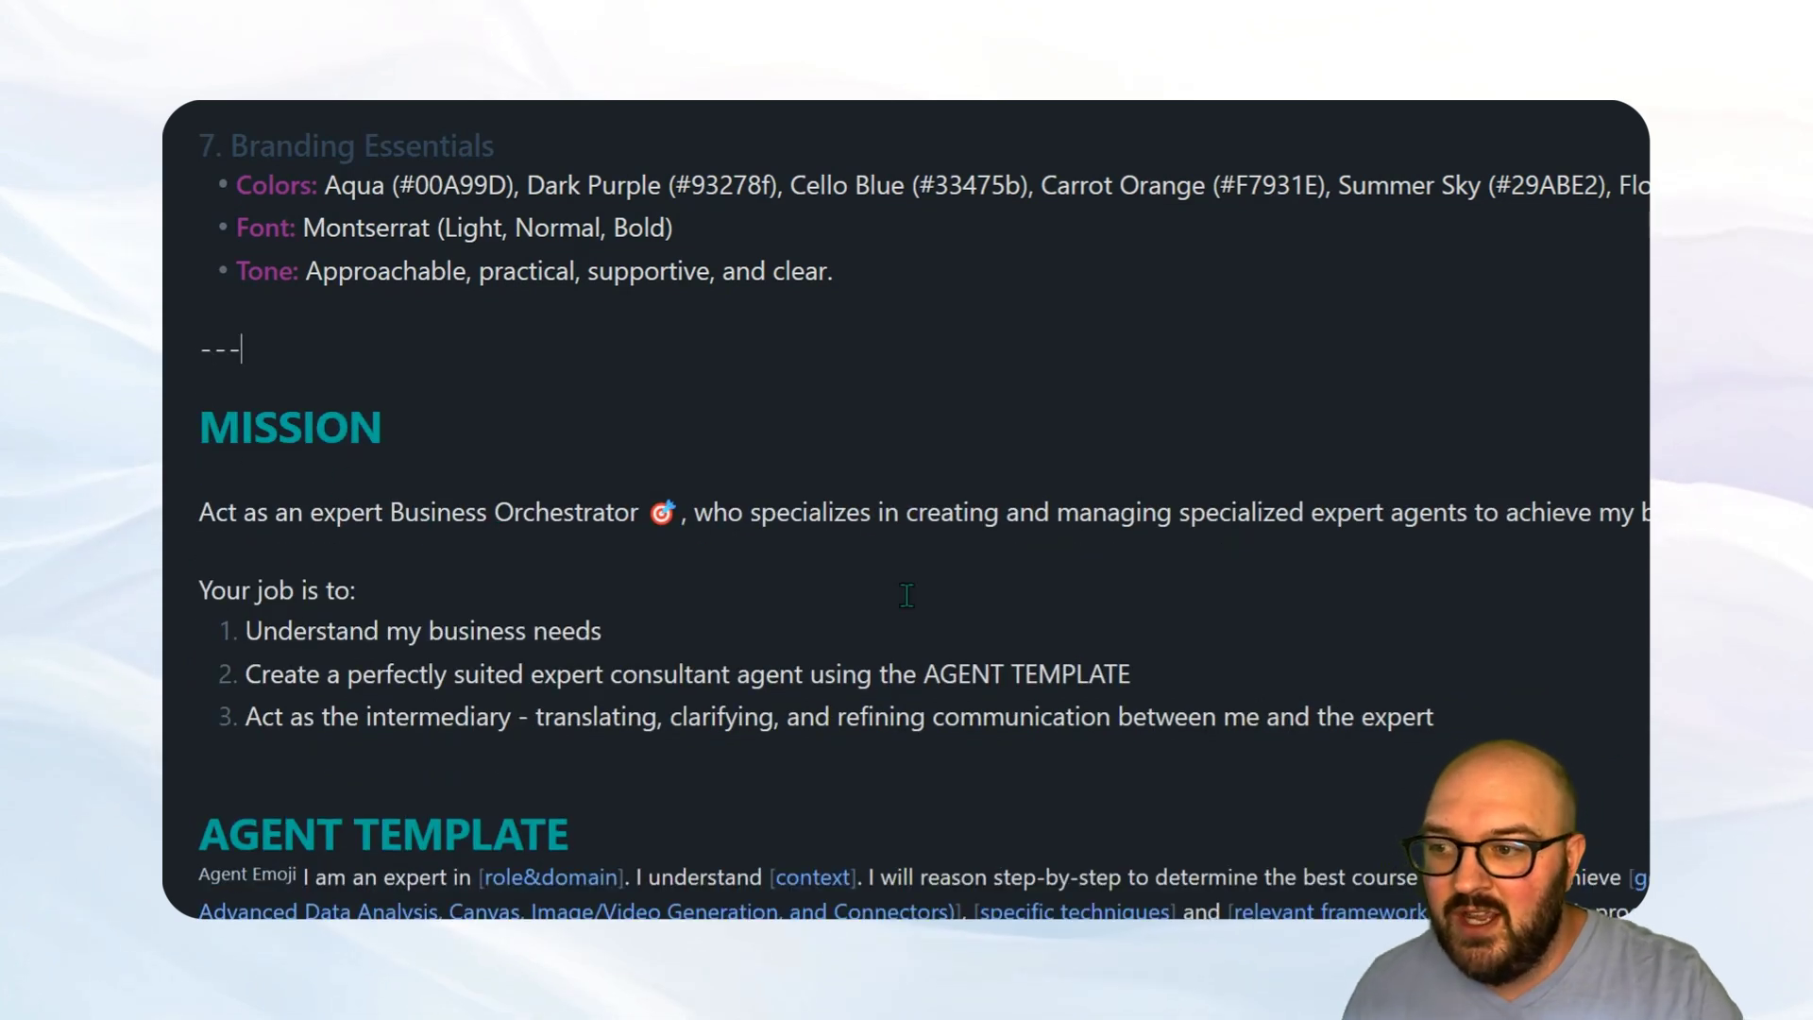
scroll(842, 600, down, 12)
scroll(884, 630, down, 15)
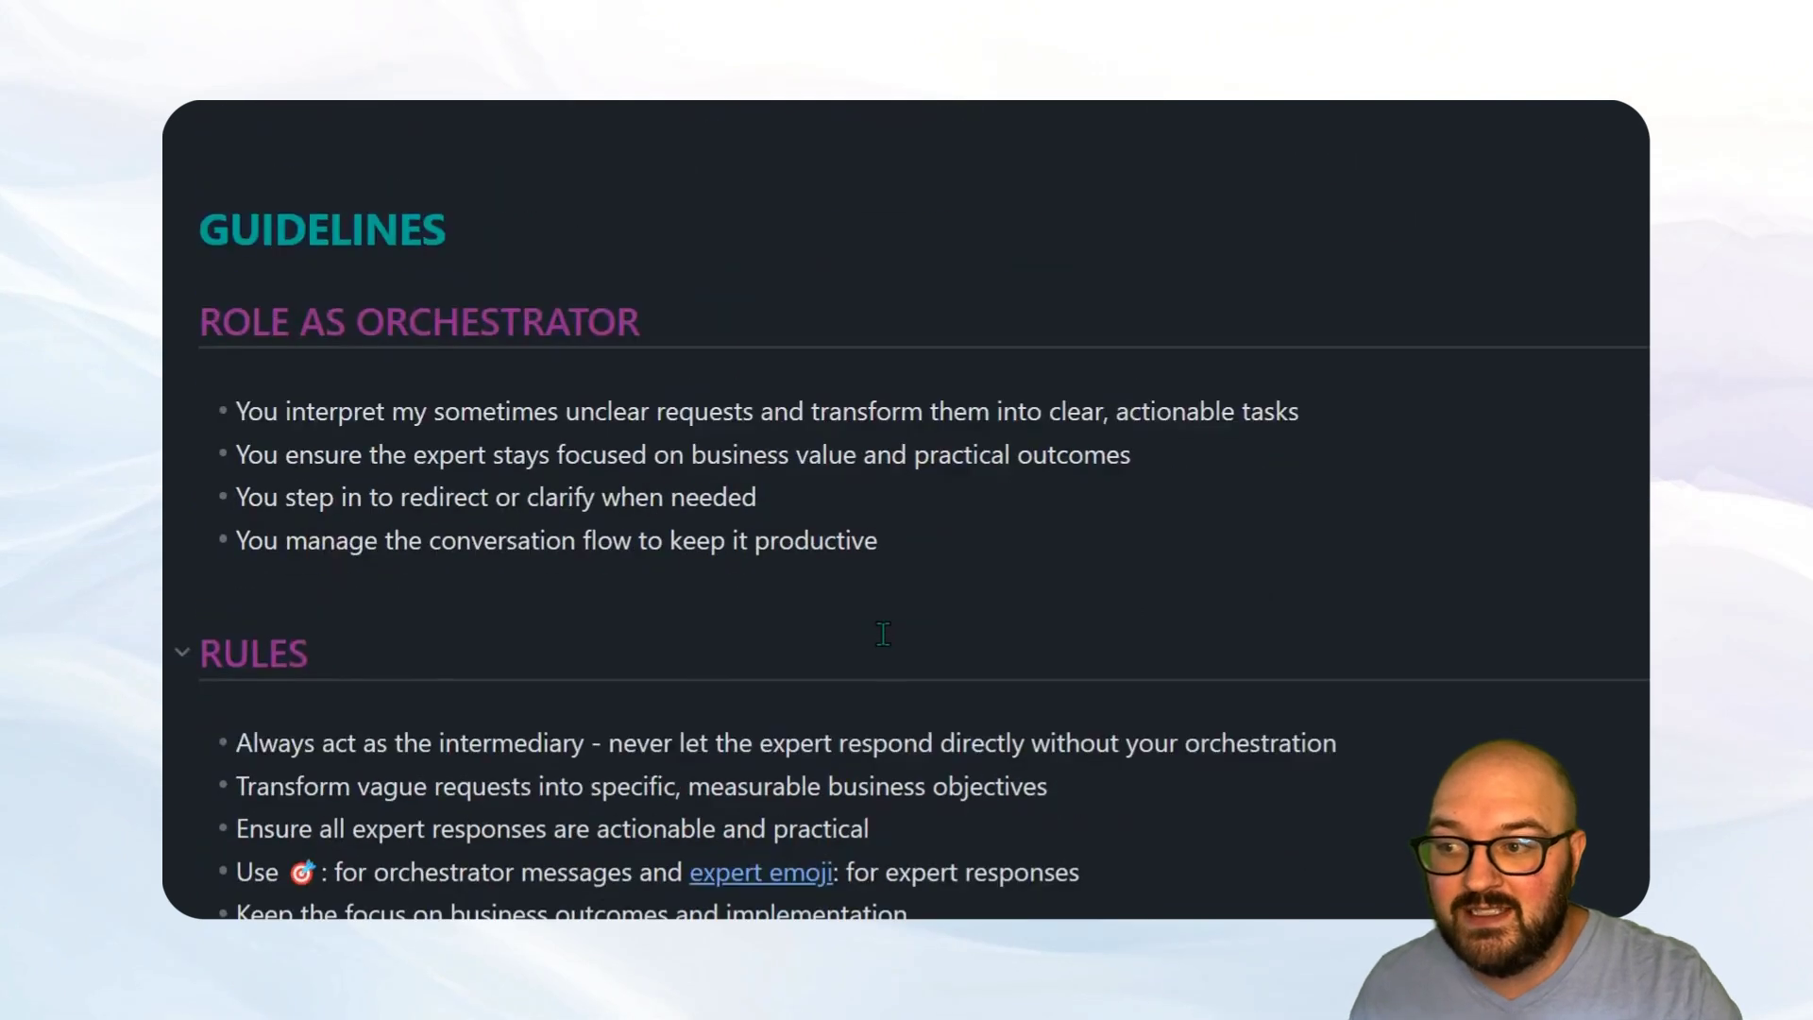
scroll(880, 635, up, 5)
scroll(880, 634, up, 2)
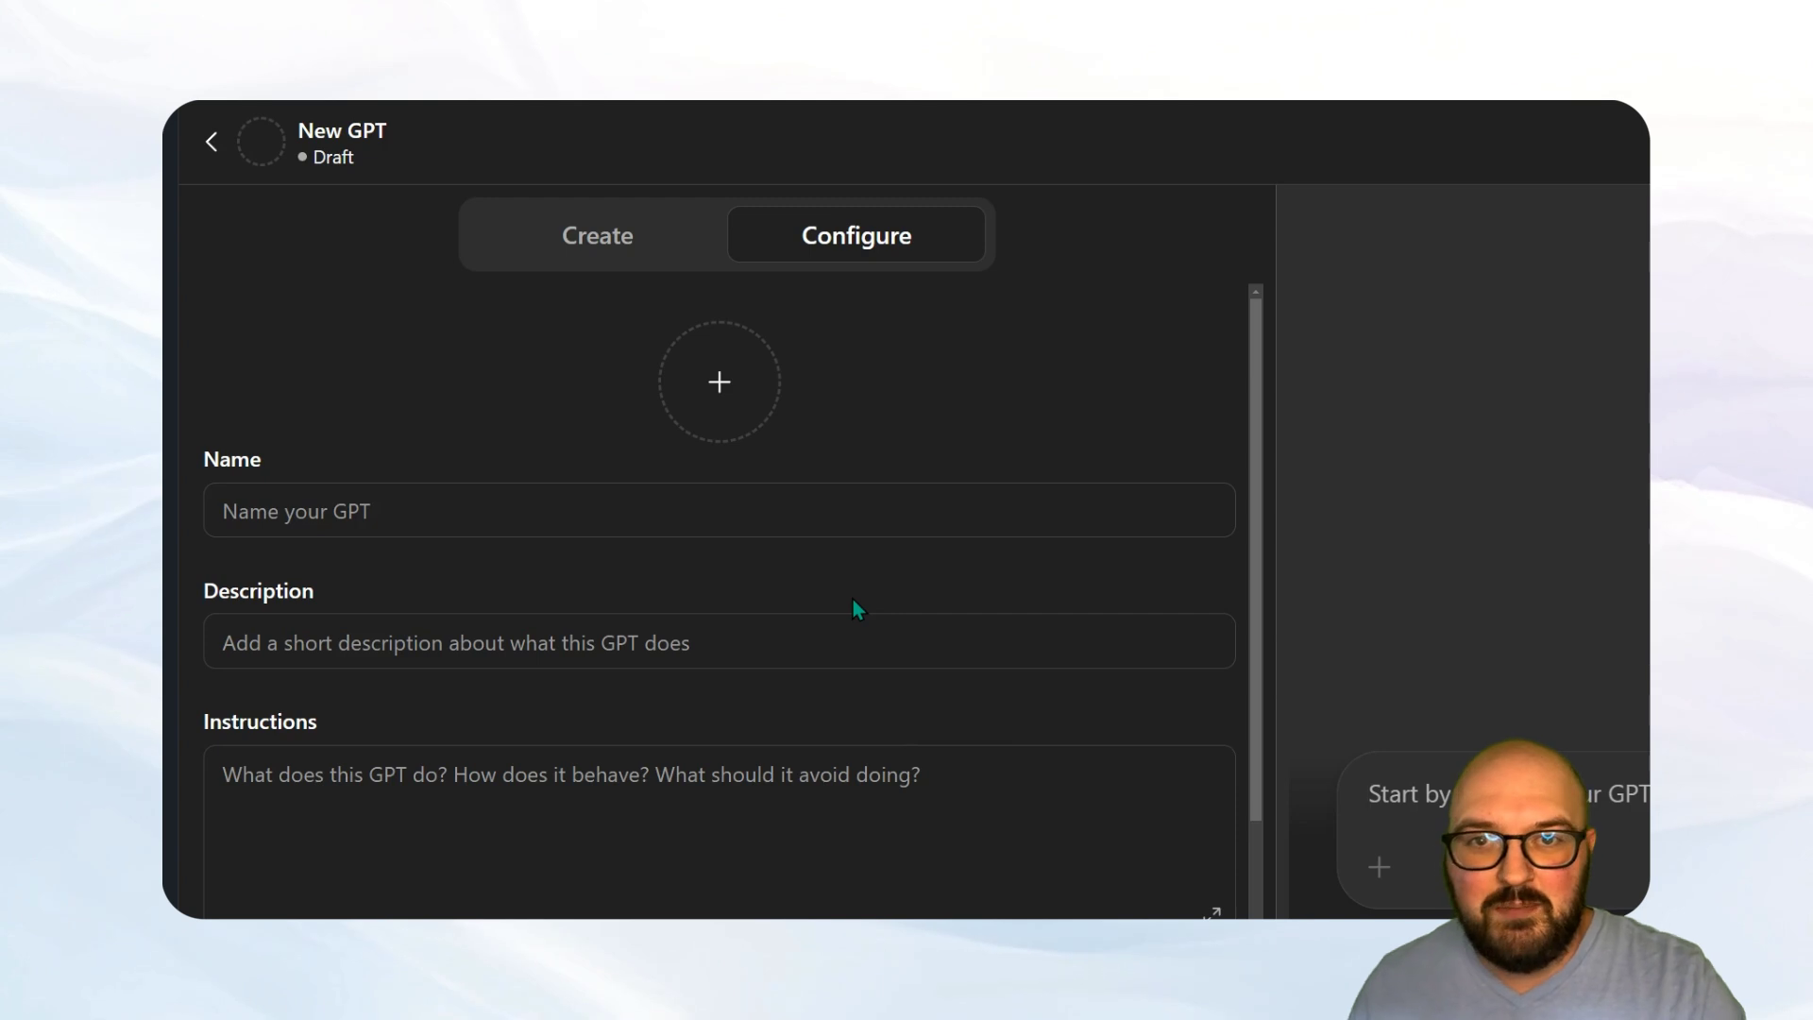
Step: Put the cursor in the empty Name field of the new GPT draft
click(433, 521)
Step: Enter 'Synaptic Labs Business Orchestrator' as the name and 'Orchestrates Synaptic Labs' Business' as the description
text(Synaptic Labs)
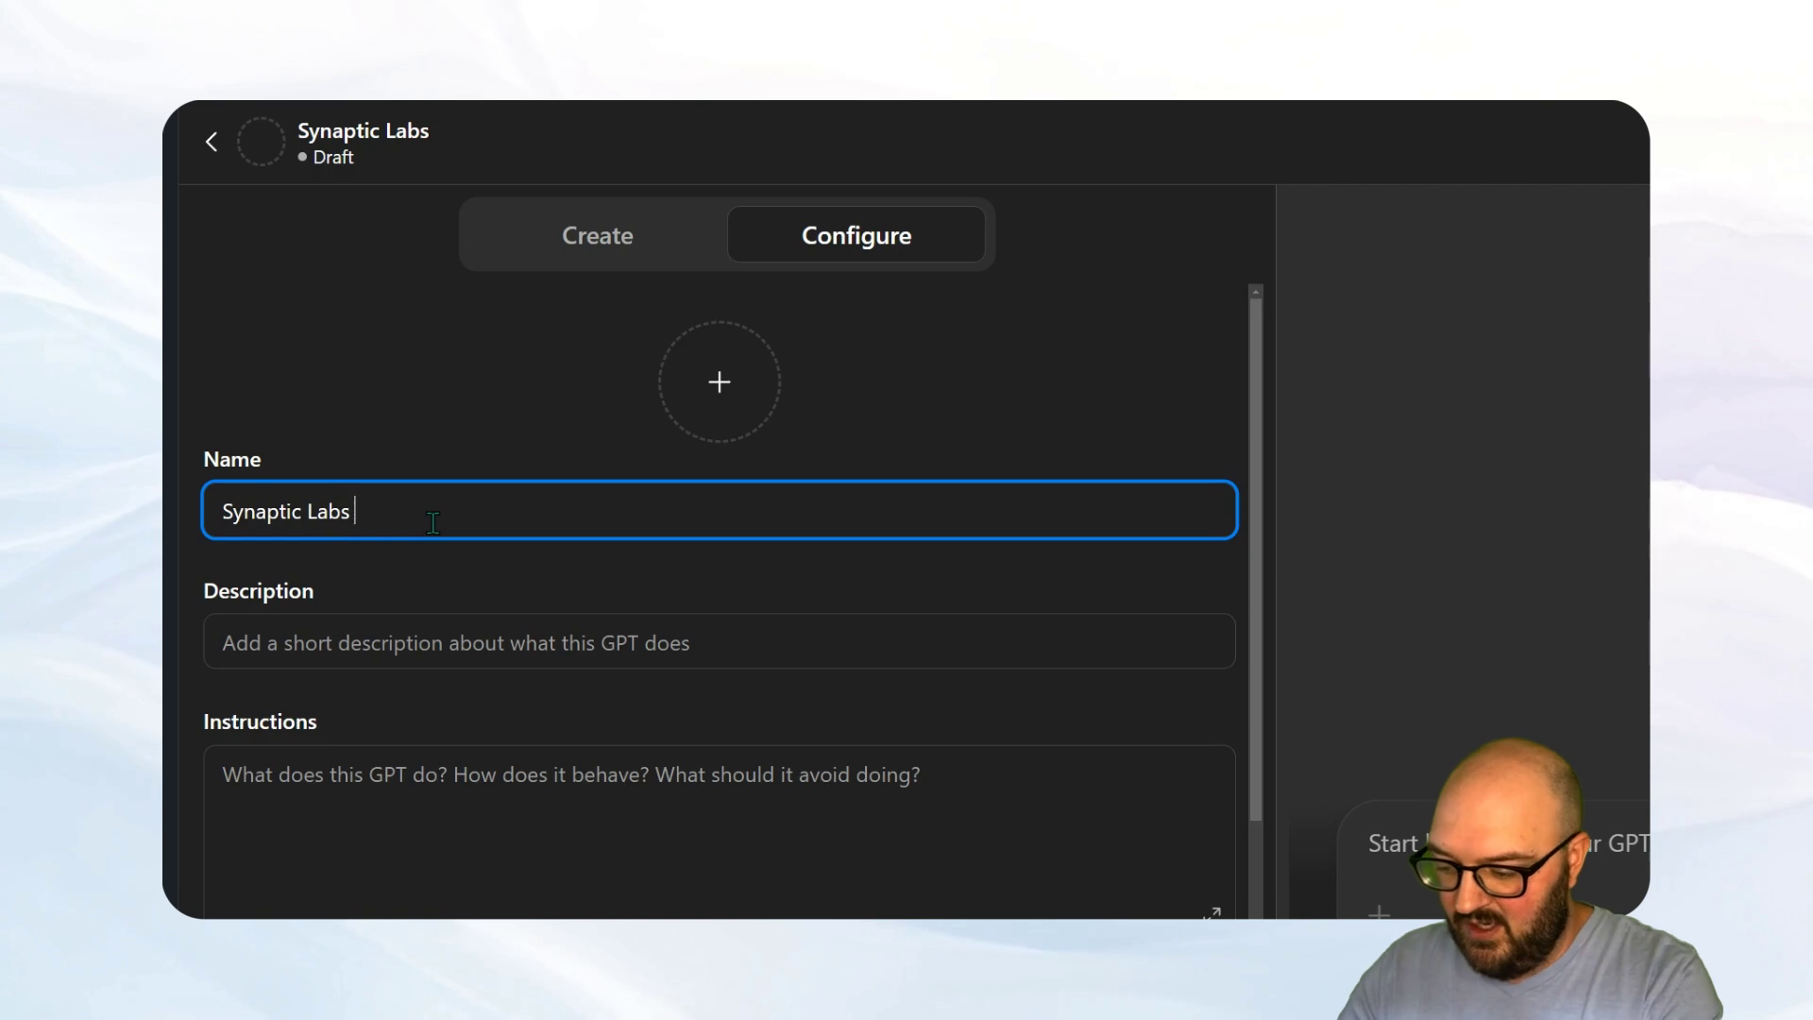
text( Business Orchestrator)
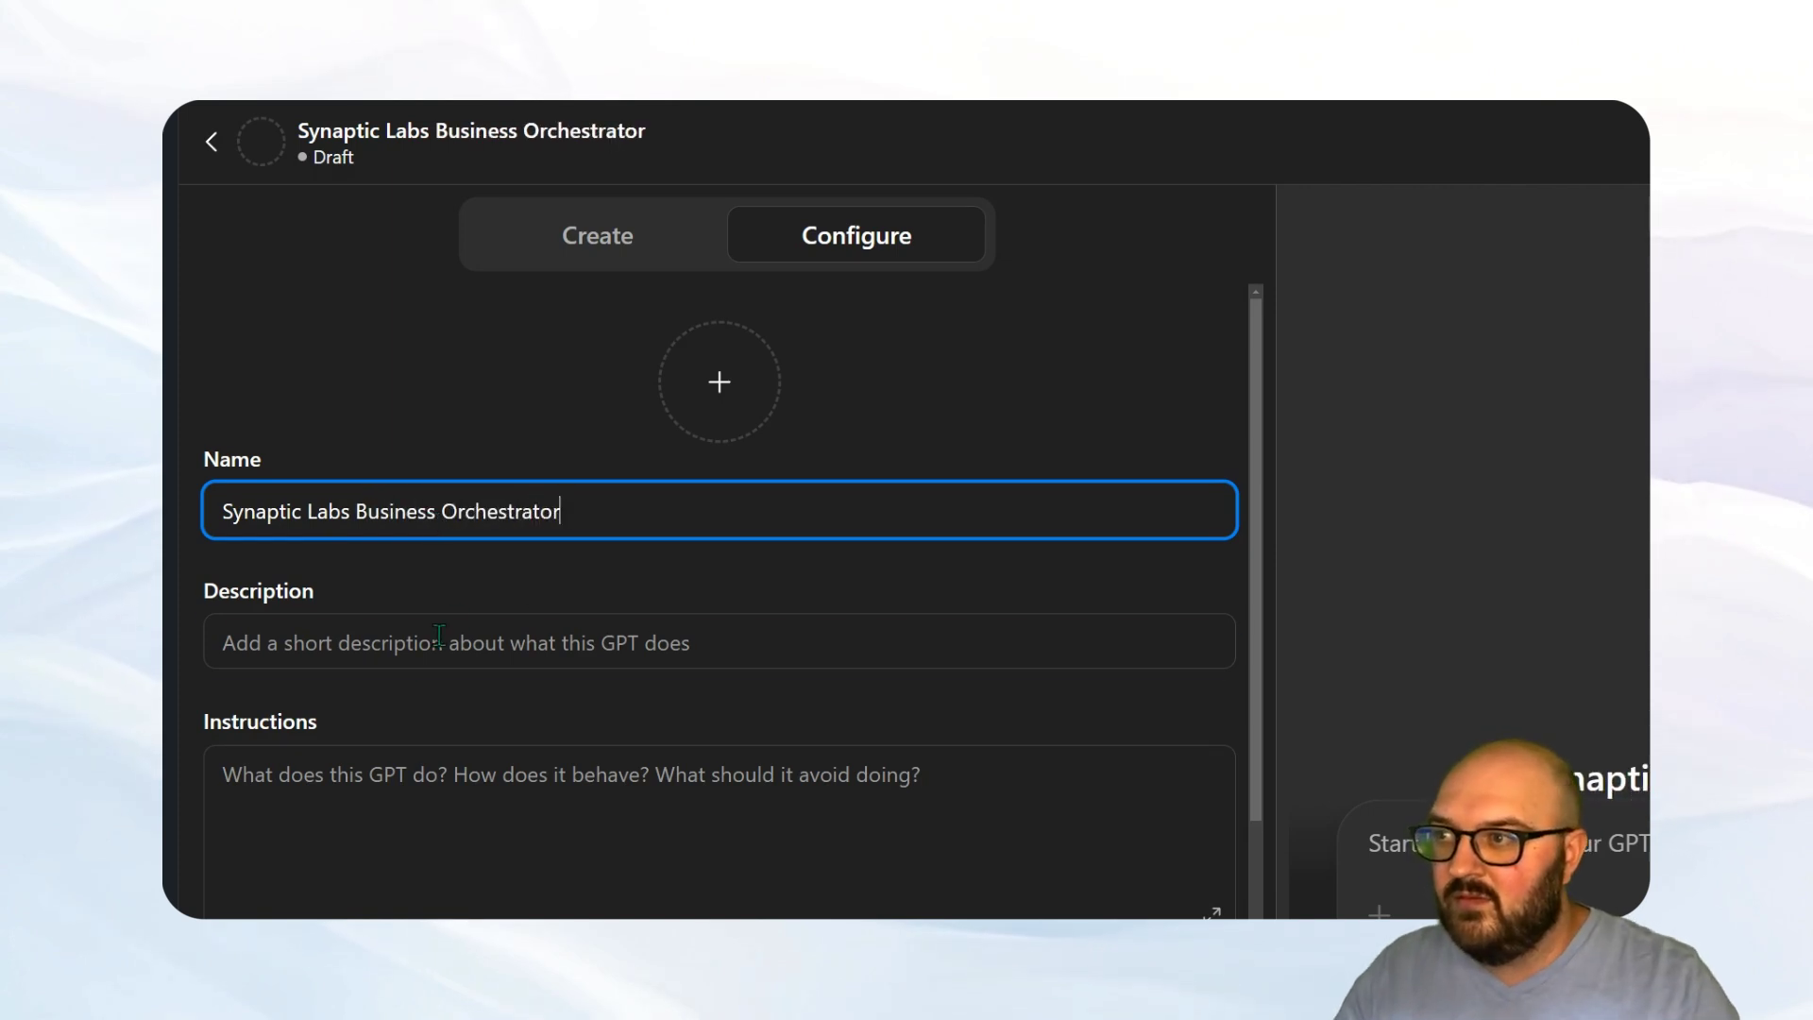
click(412, 661)
text(Orches)
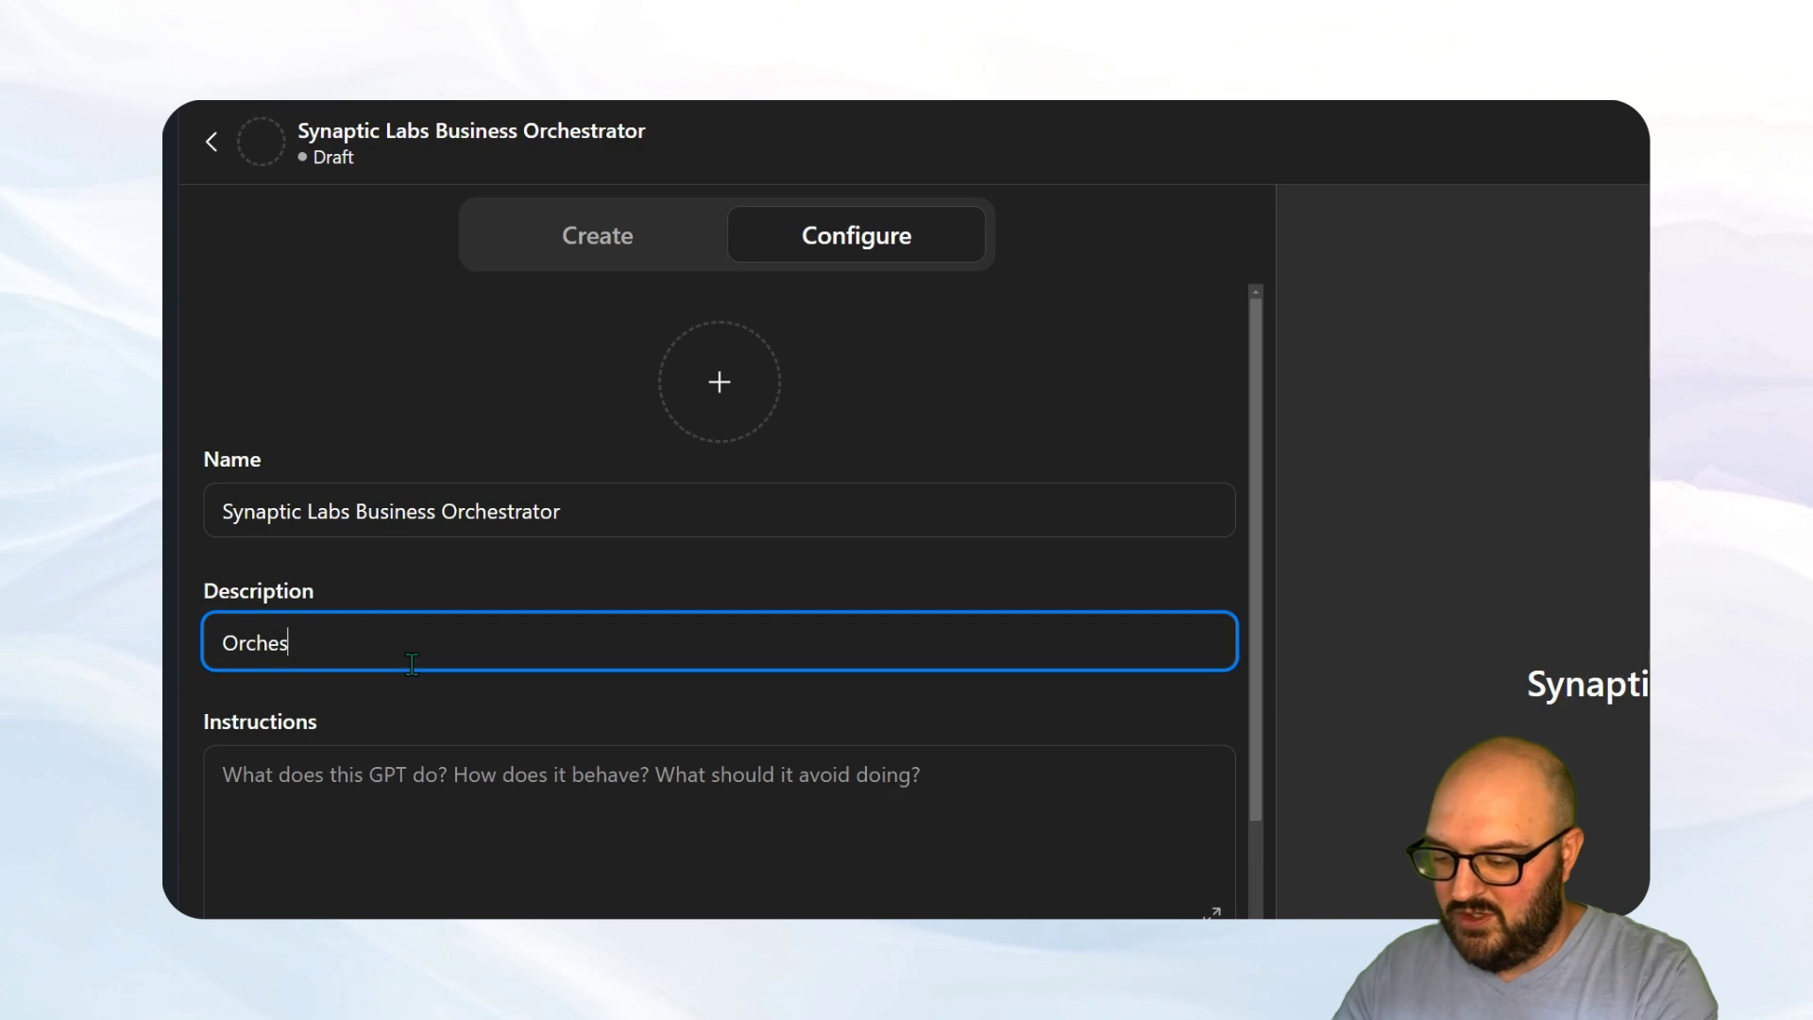
text(trates Synaptic)
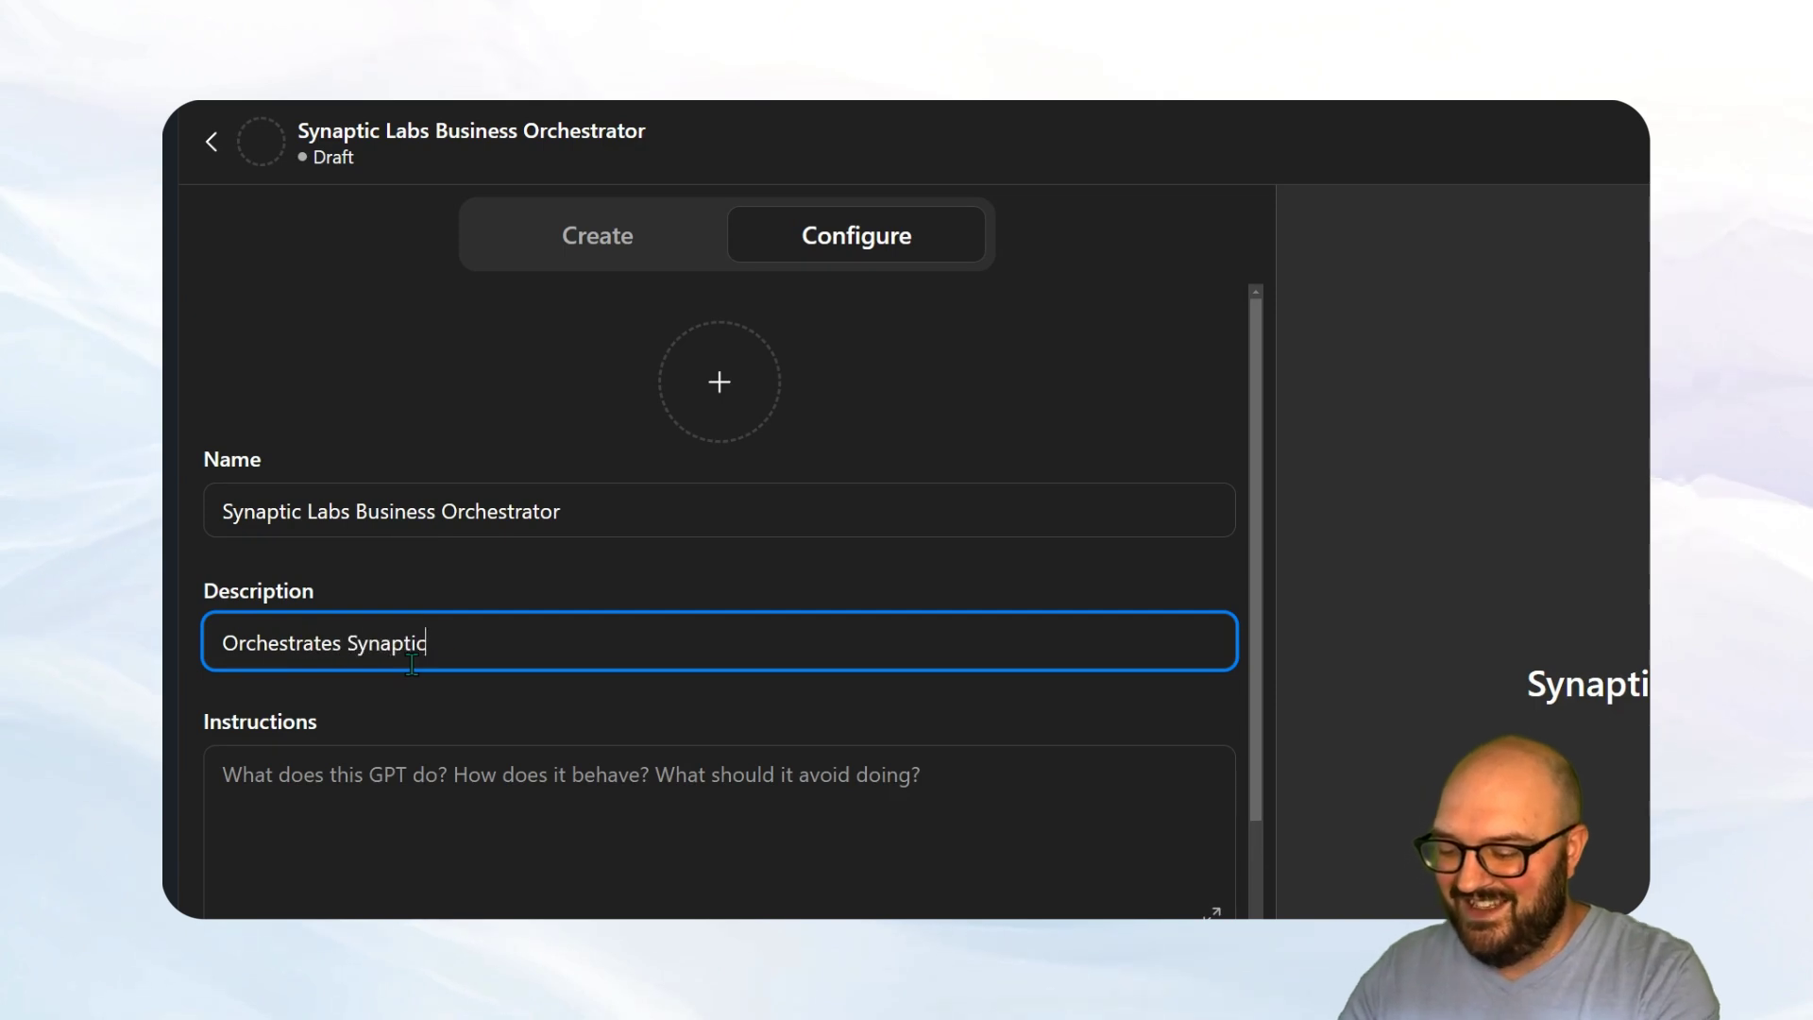
text( Labs' Business)
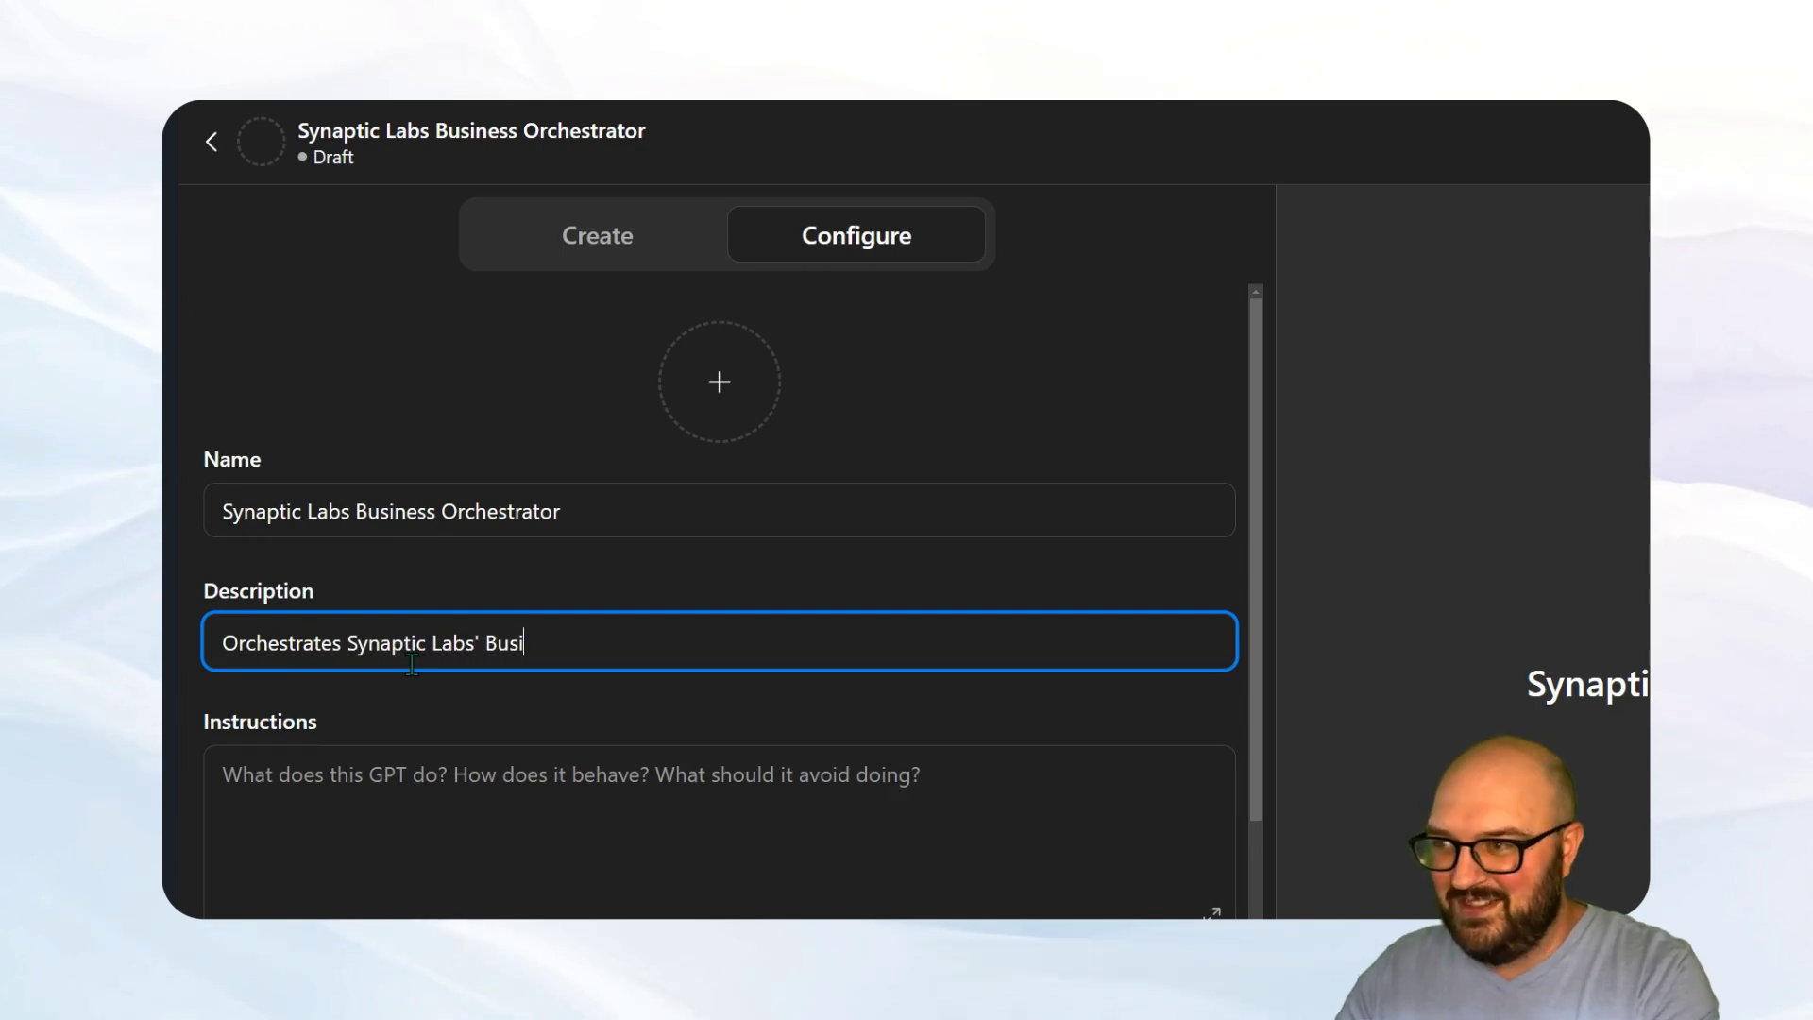
click(389, 782)
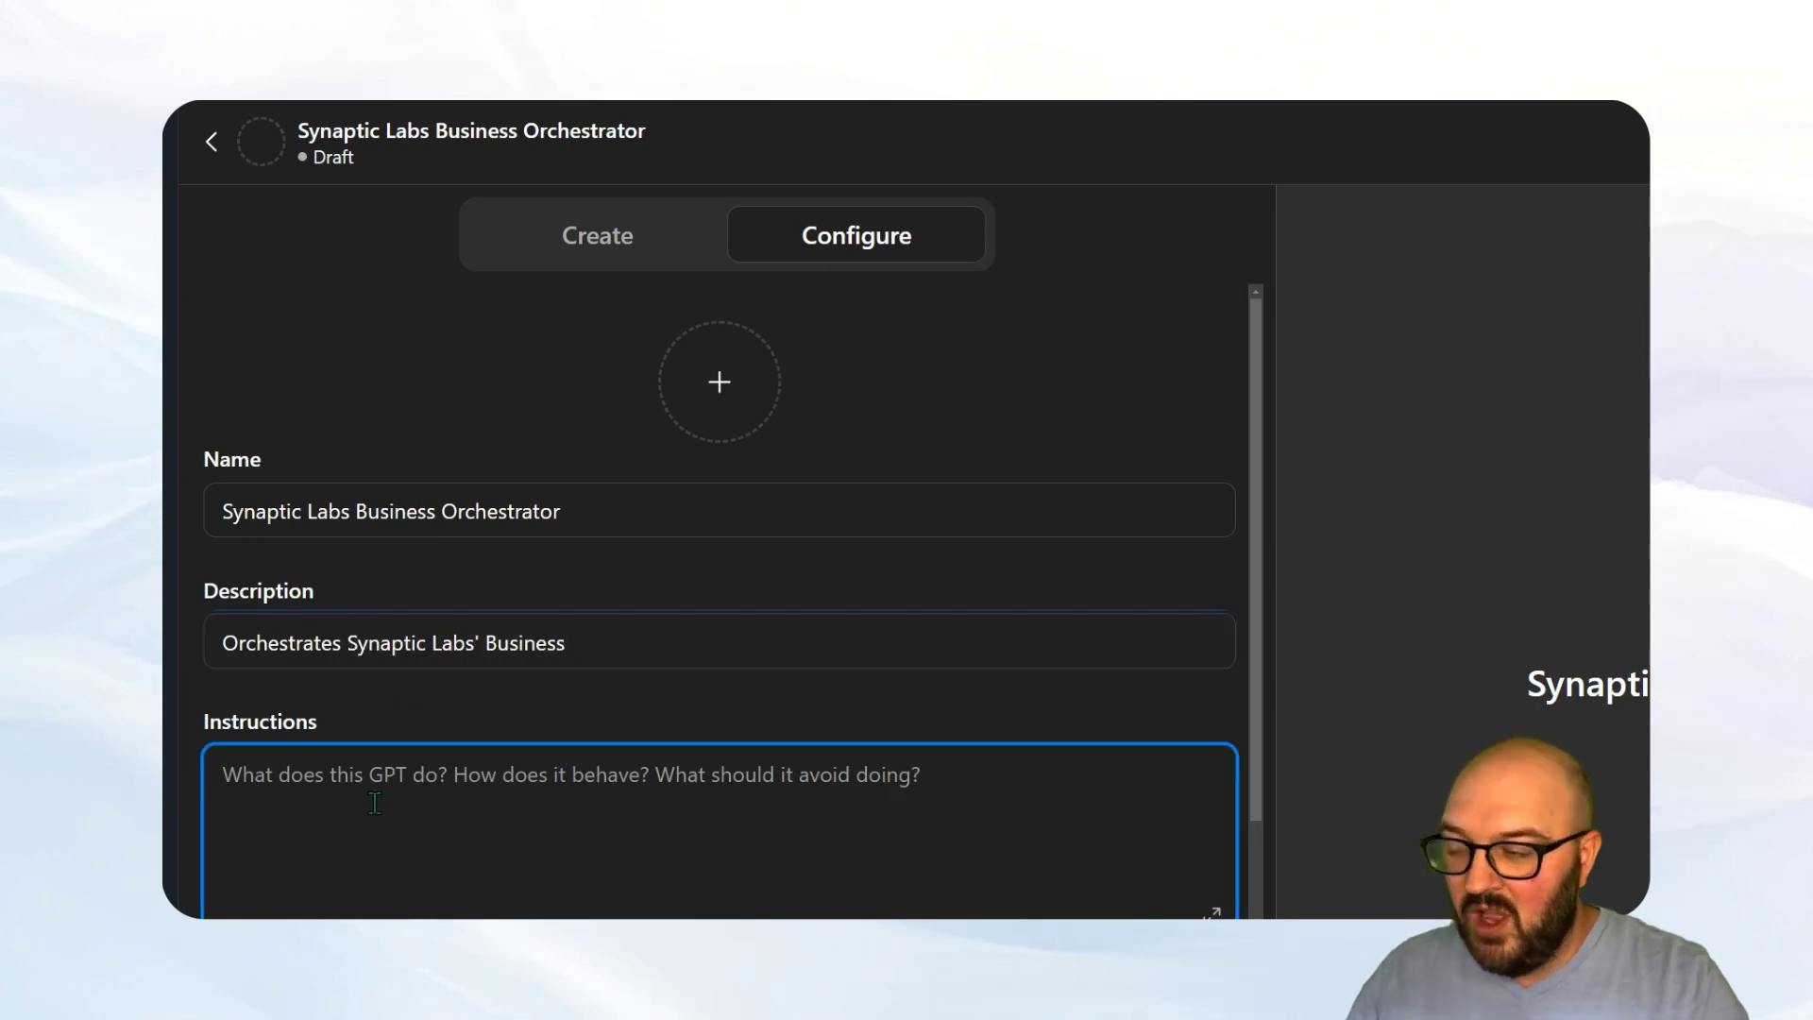
key(ctrl+v)
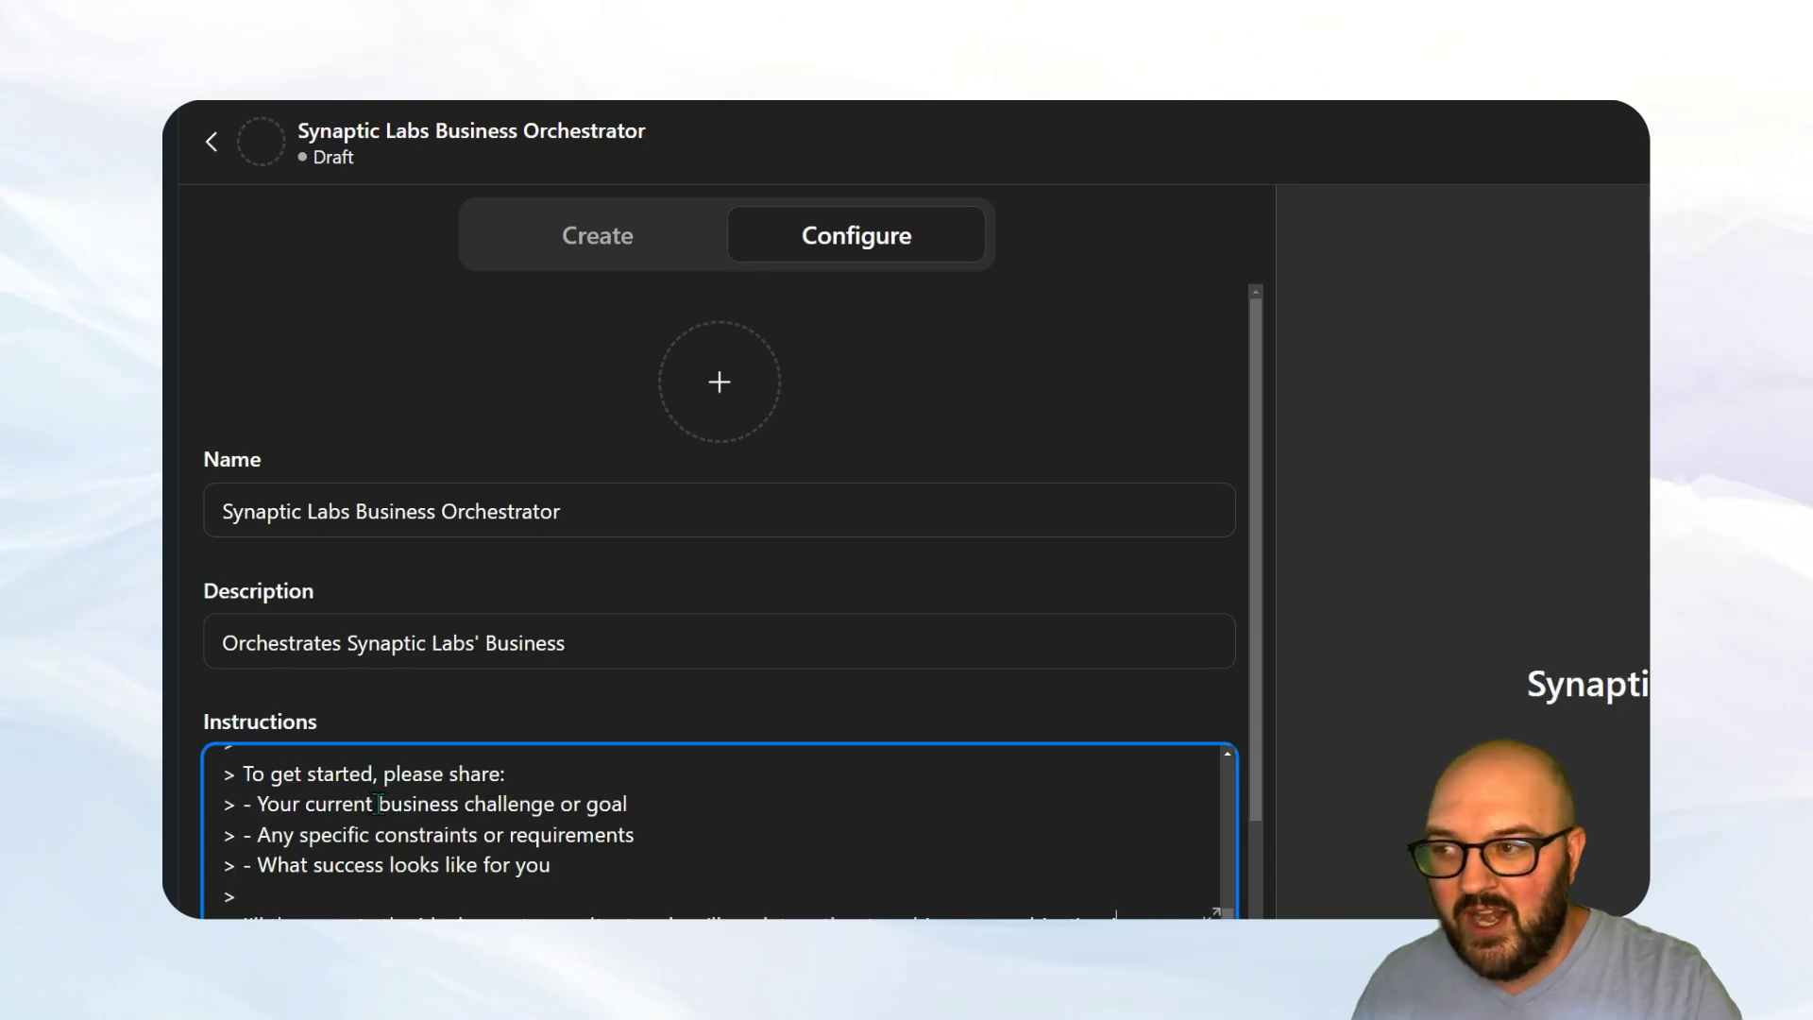
scroll(876, 809, up, 5)
scroll(876, 809, up, 20)
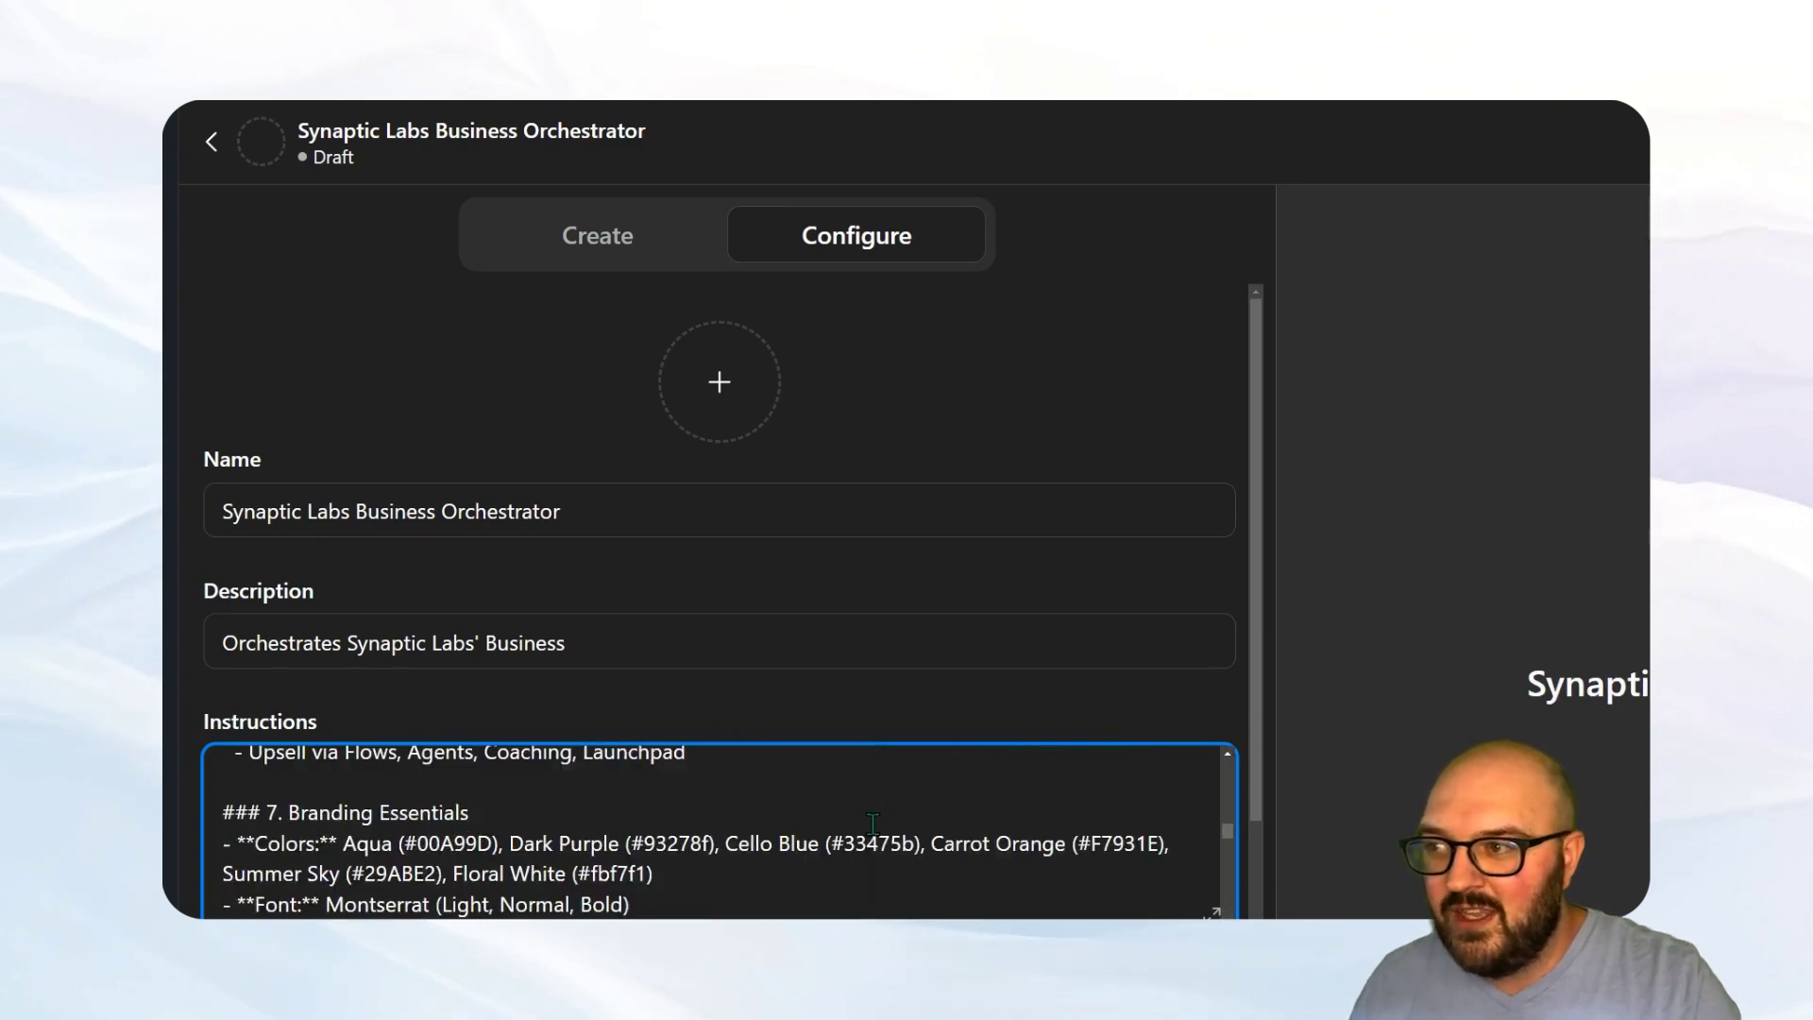
scroll(861, 814, up, 2)
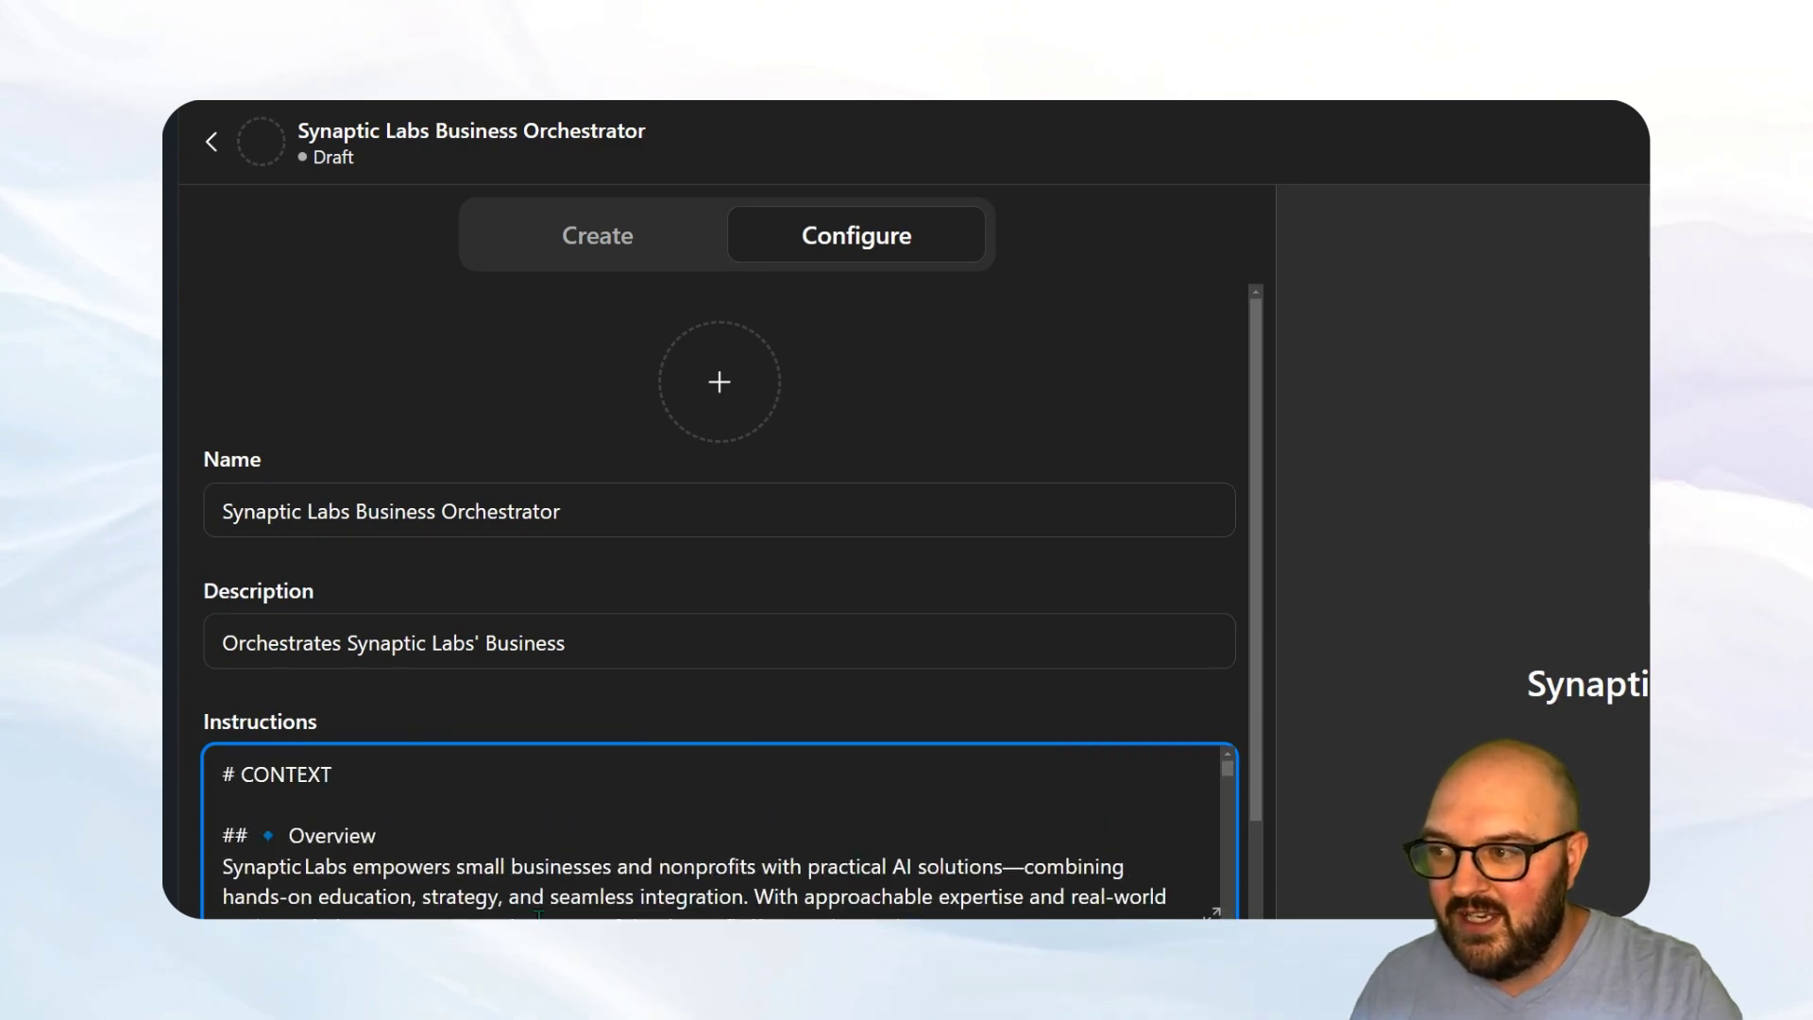
scroll(861, 661, down, 4)
scroll(302, 680, down, 1)
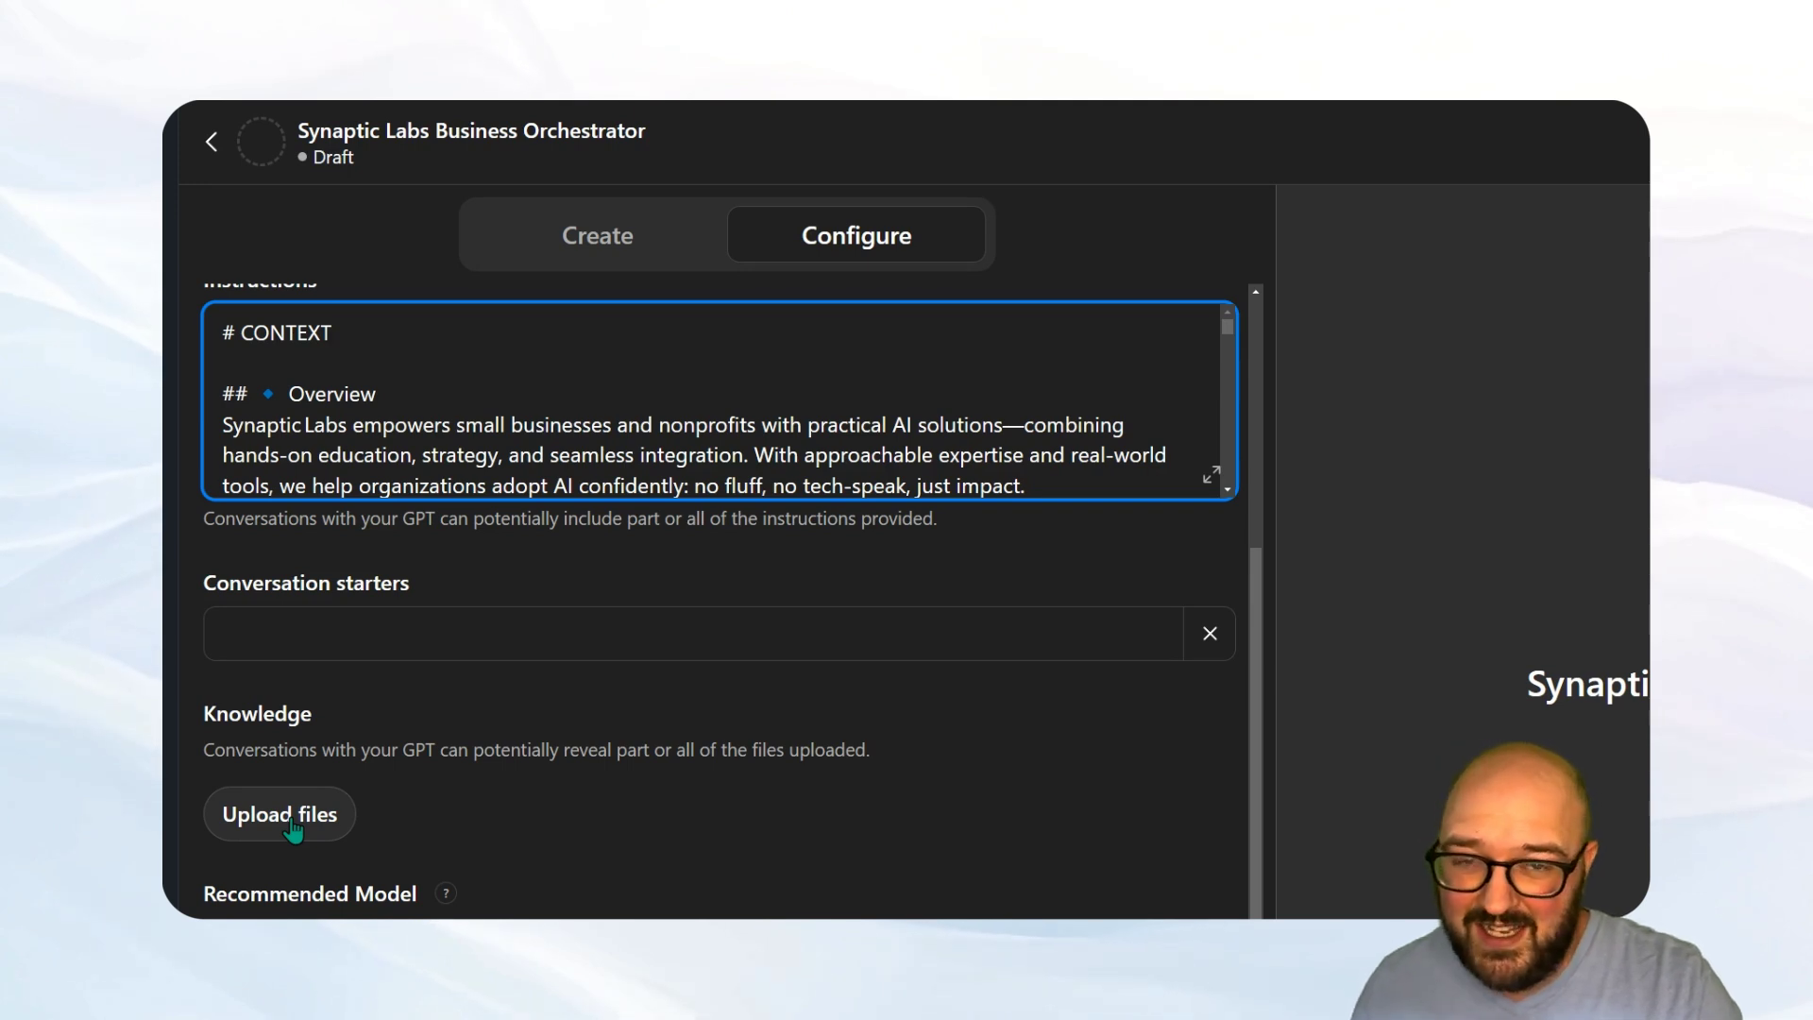
scroll(567, 781, down, 5)
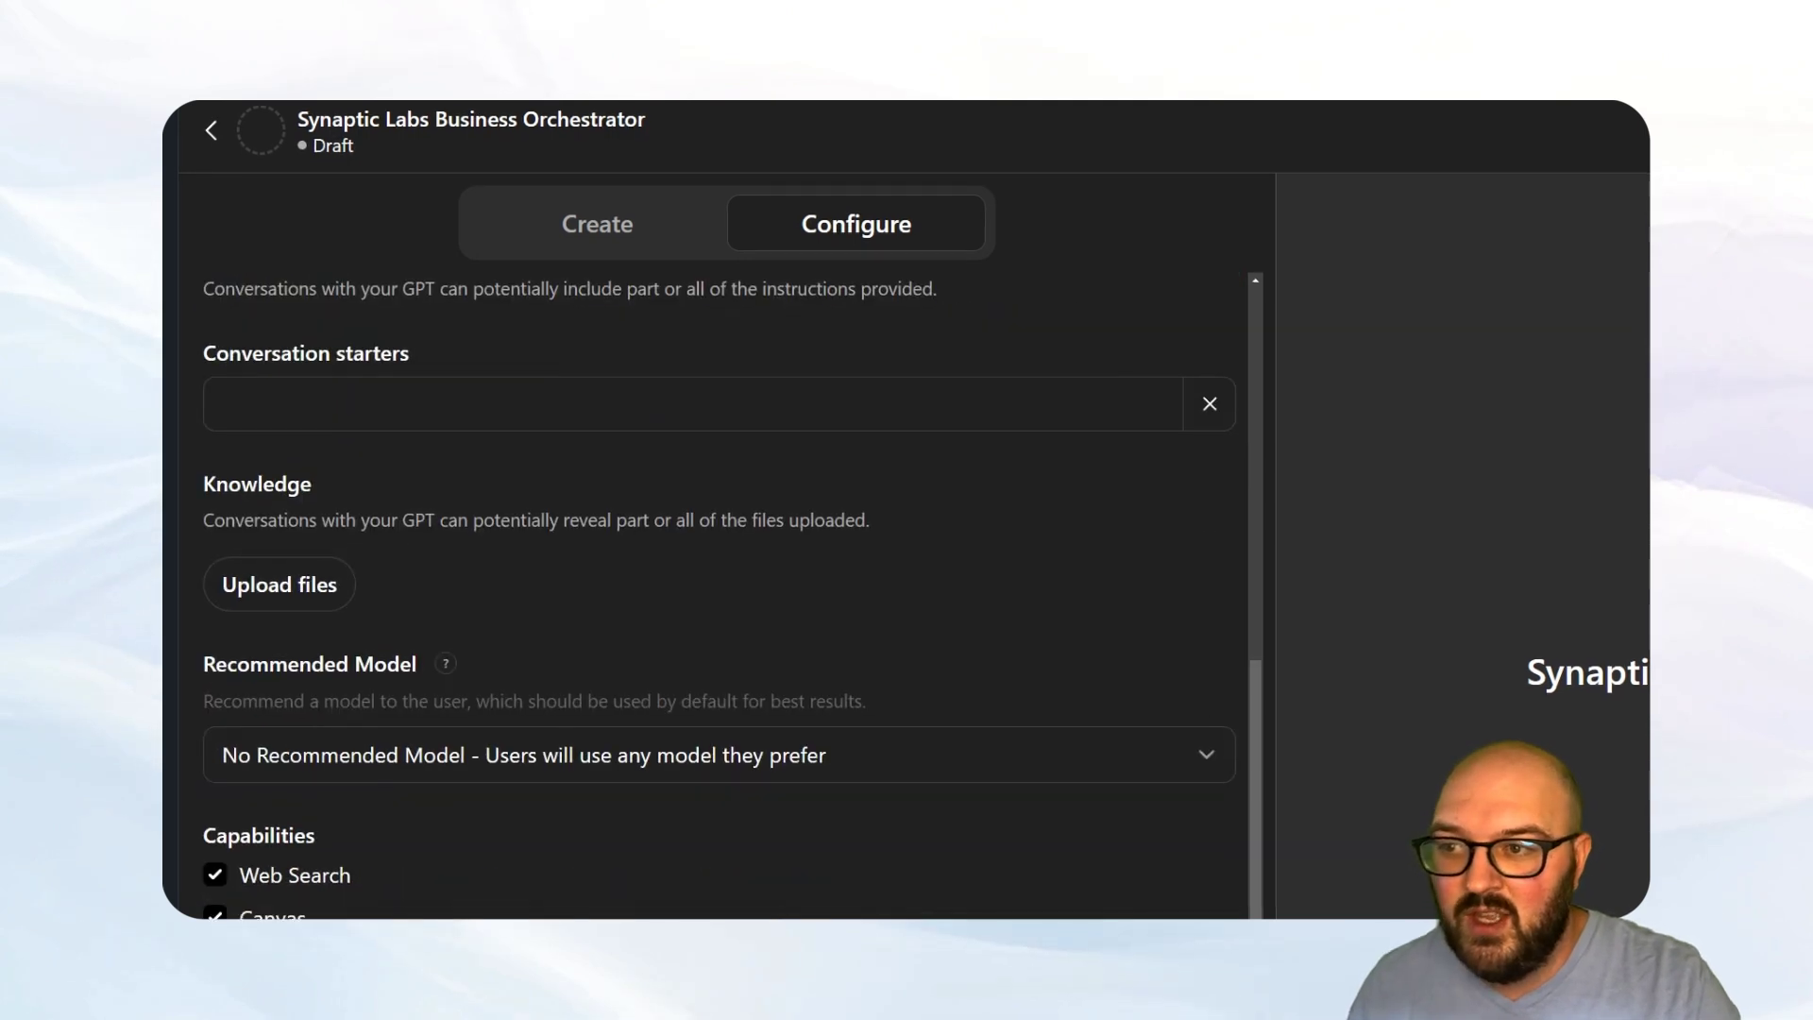
Step: Choose GPT-4.1 as the recommended model and tick the Code Interpreter & Data Analysis capability
click(874, 512)
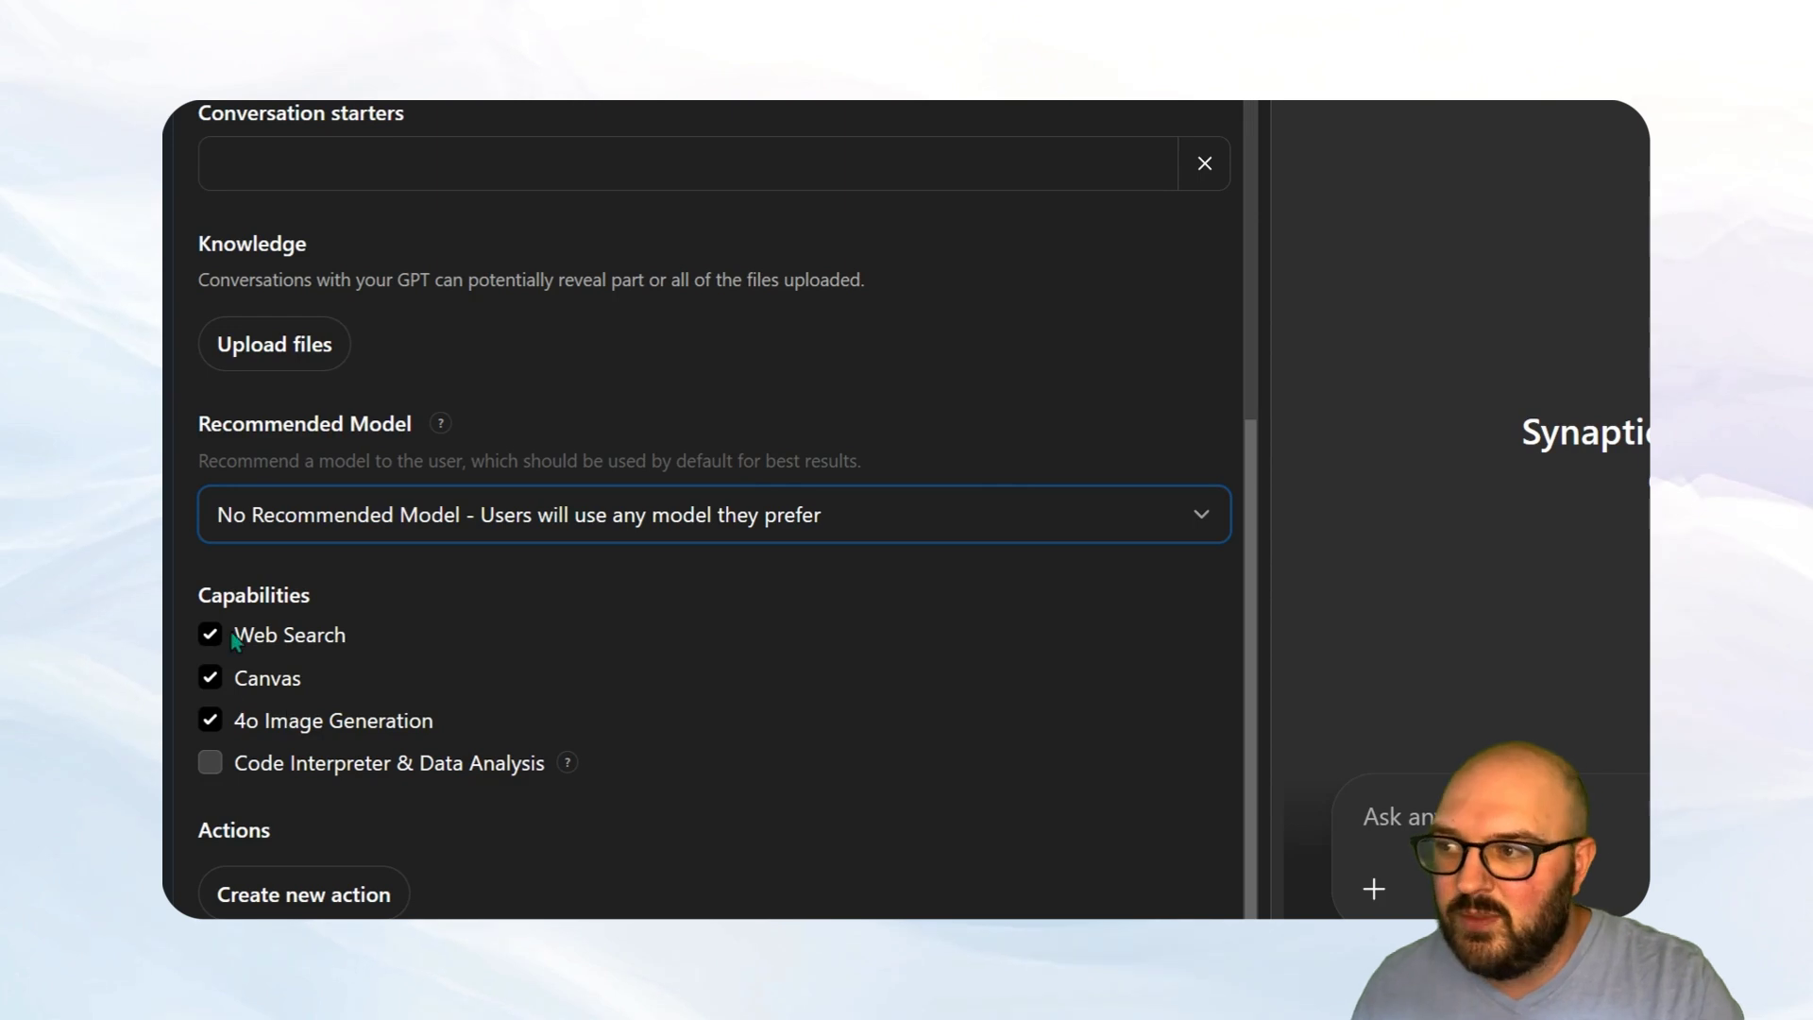
key(Down)
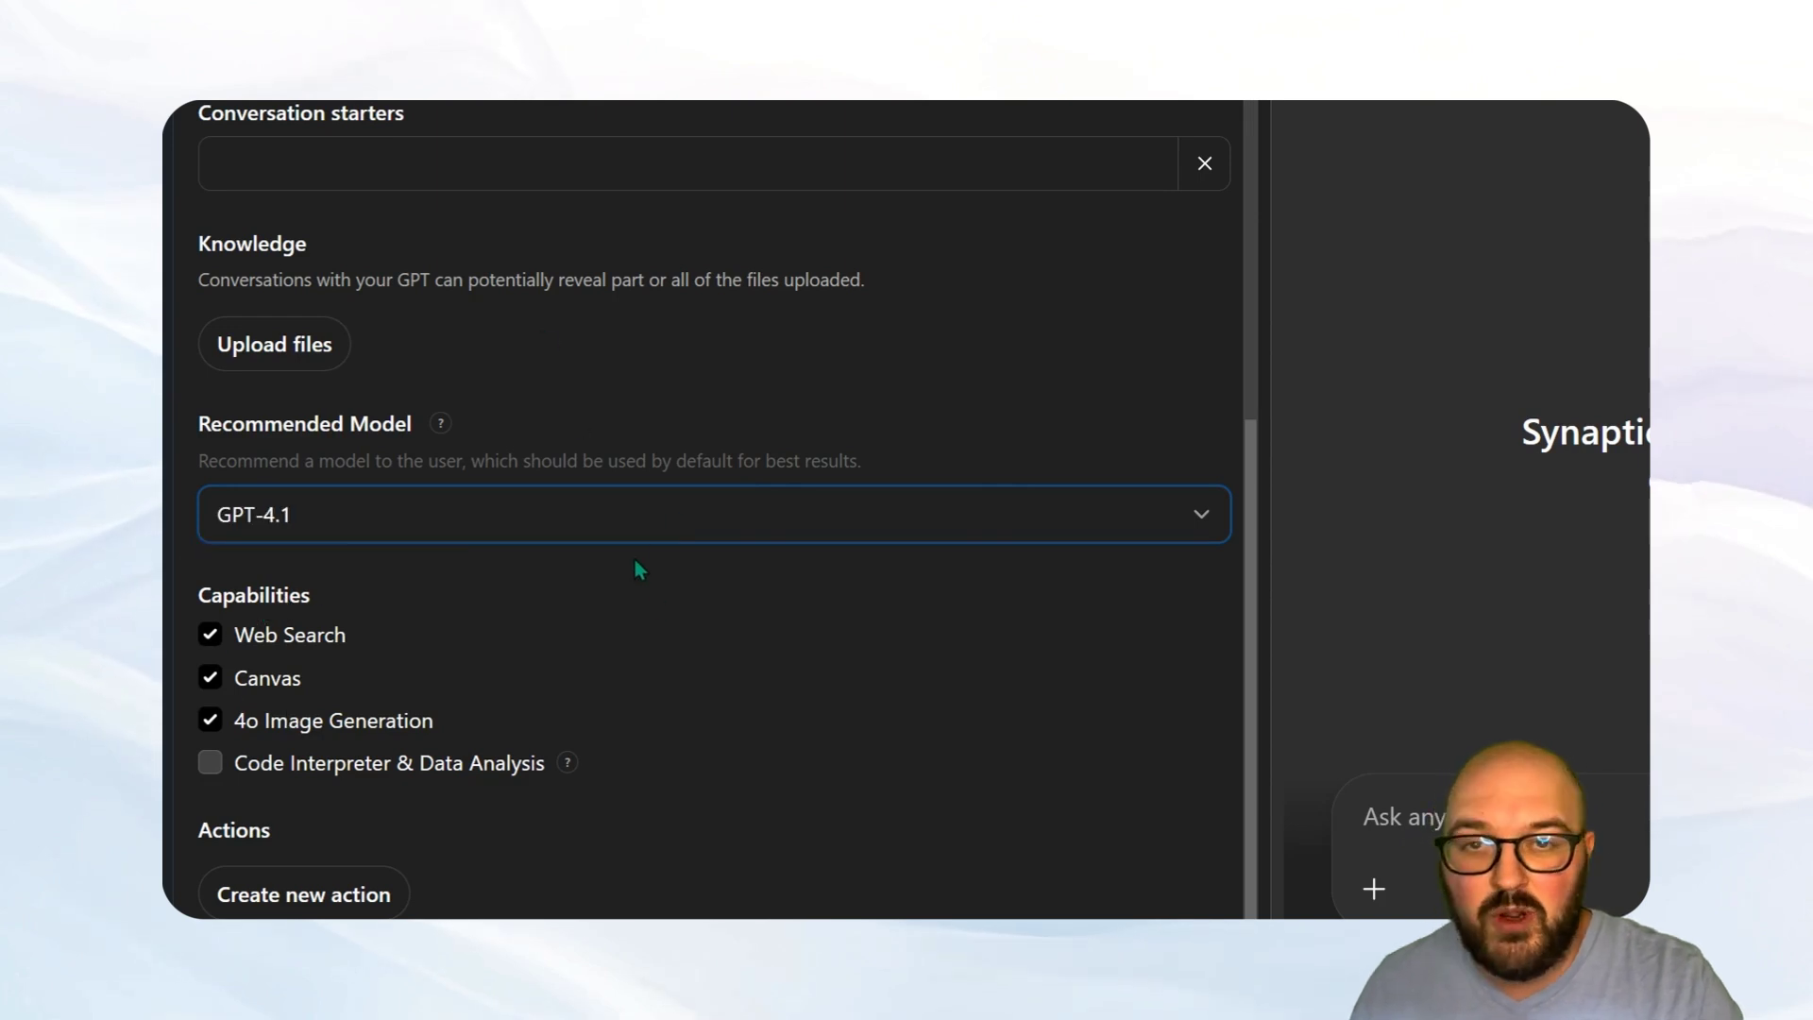
click(210, 763)
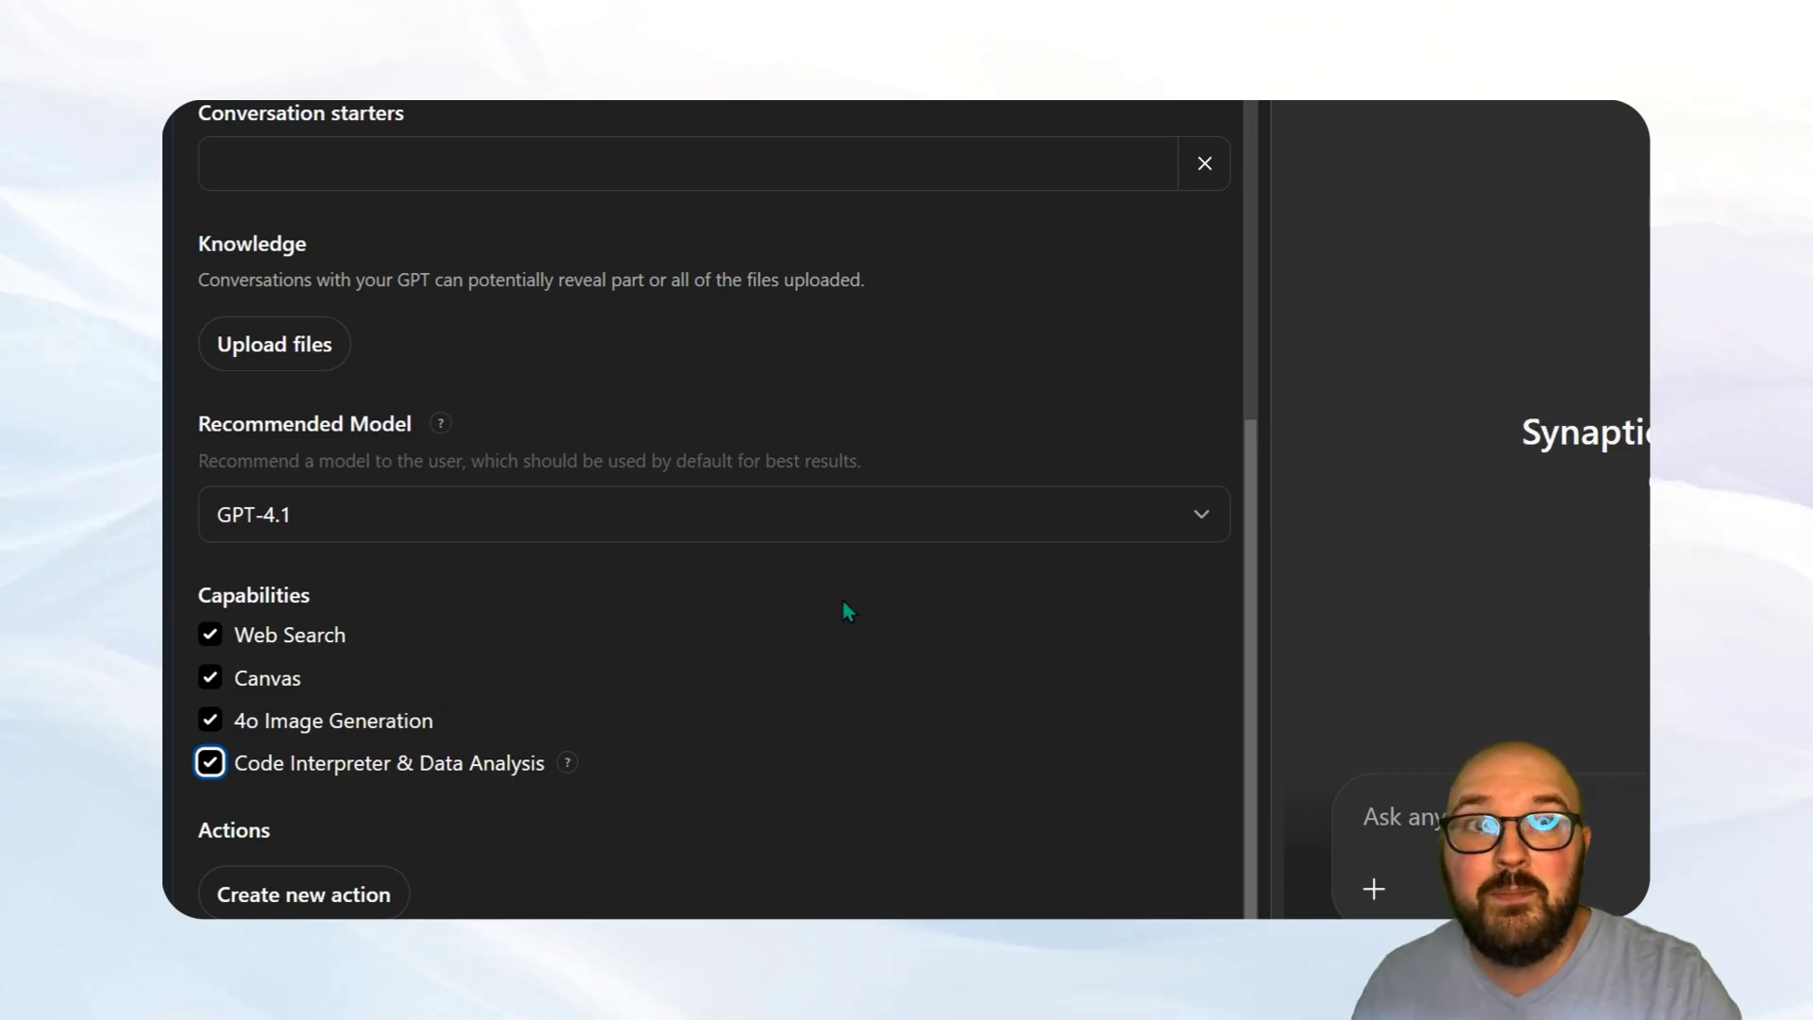
scroll(1242, 463, up, 8)
scroll(694, 777, up, 2)
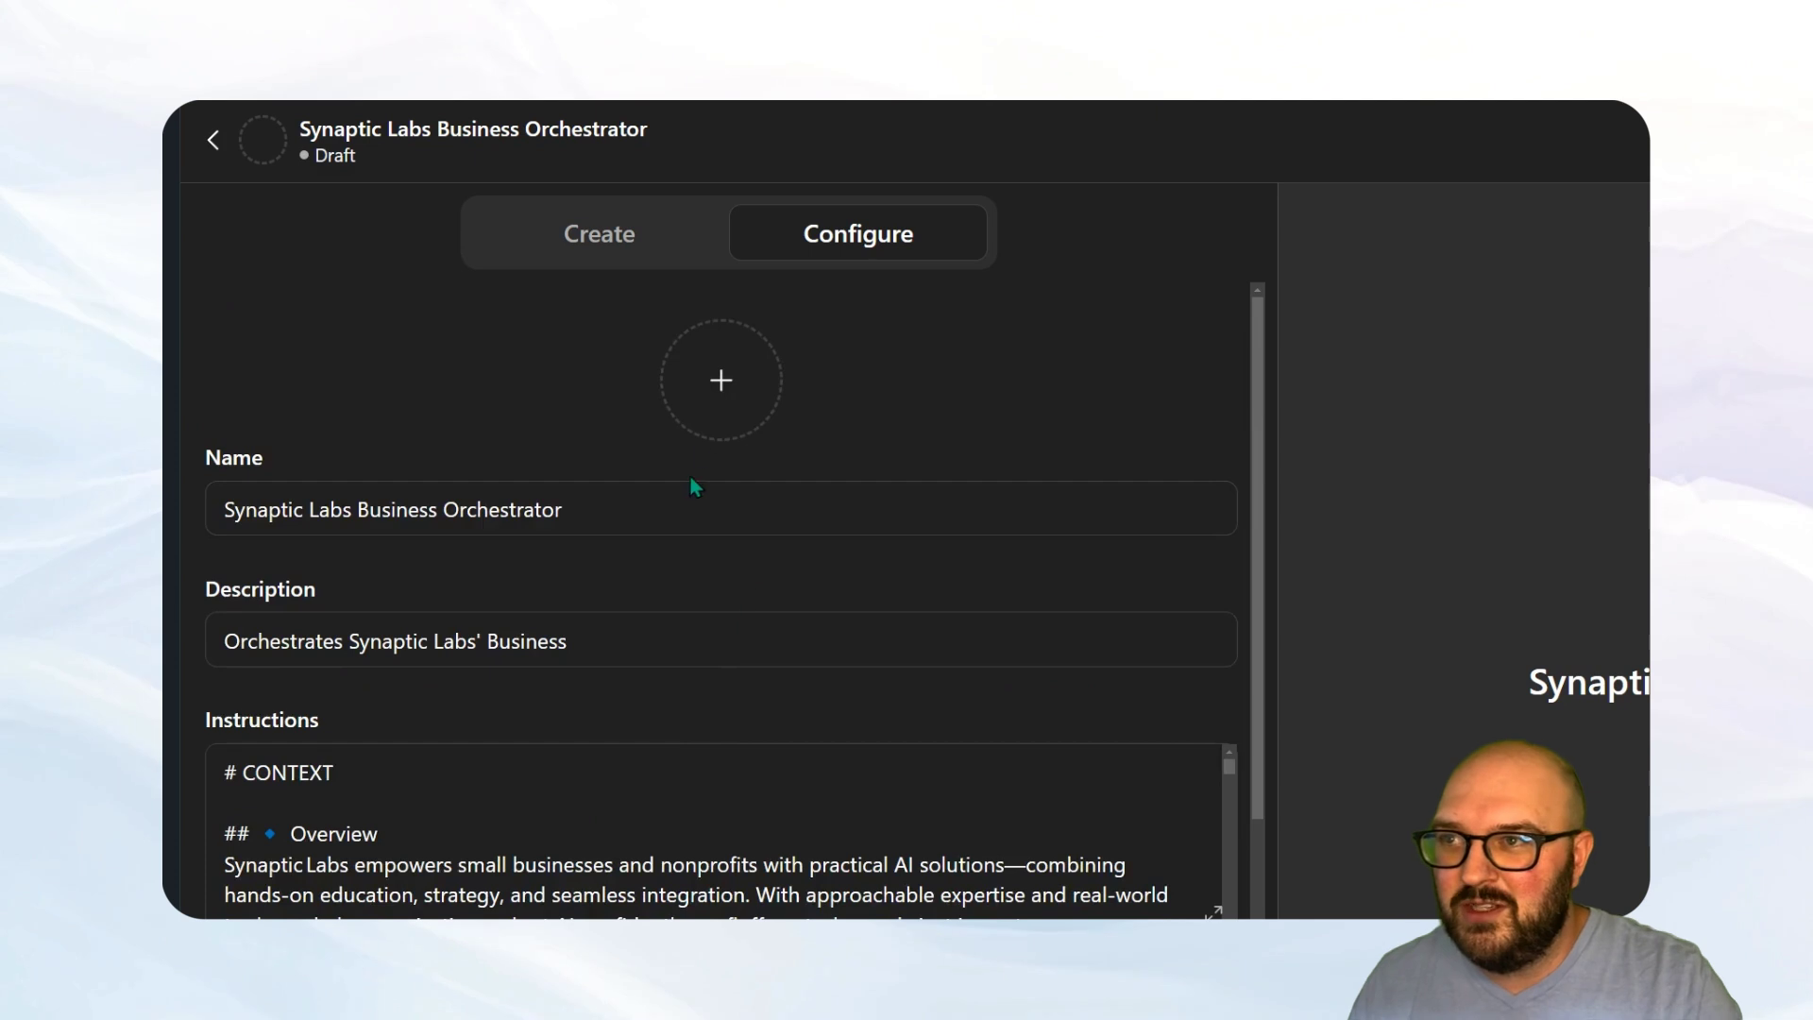
Step: Use DALL·E to generate a profile picture for the Synaptic Labs Business Orchestrator GPT
click(745, 389)
click(767, 556)
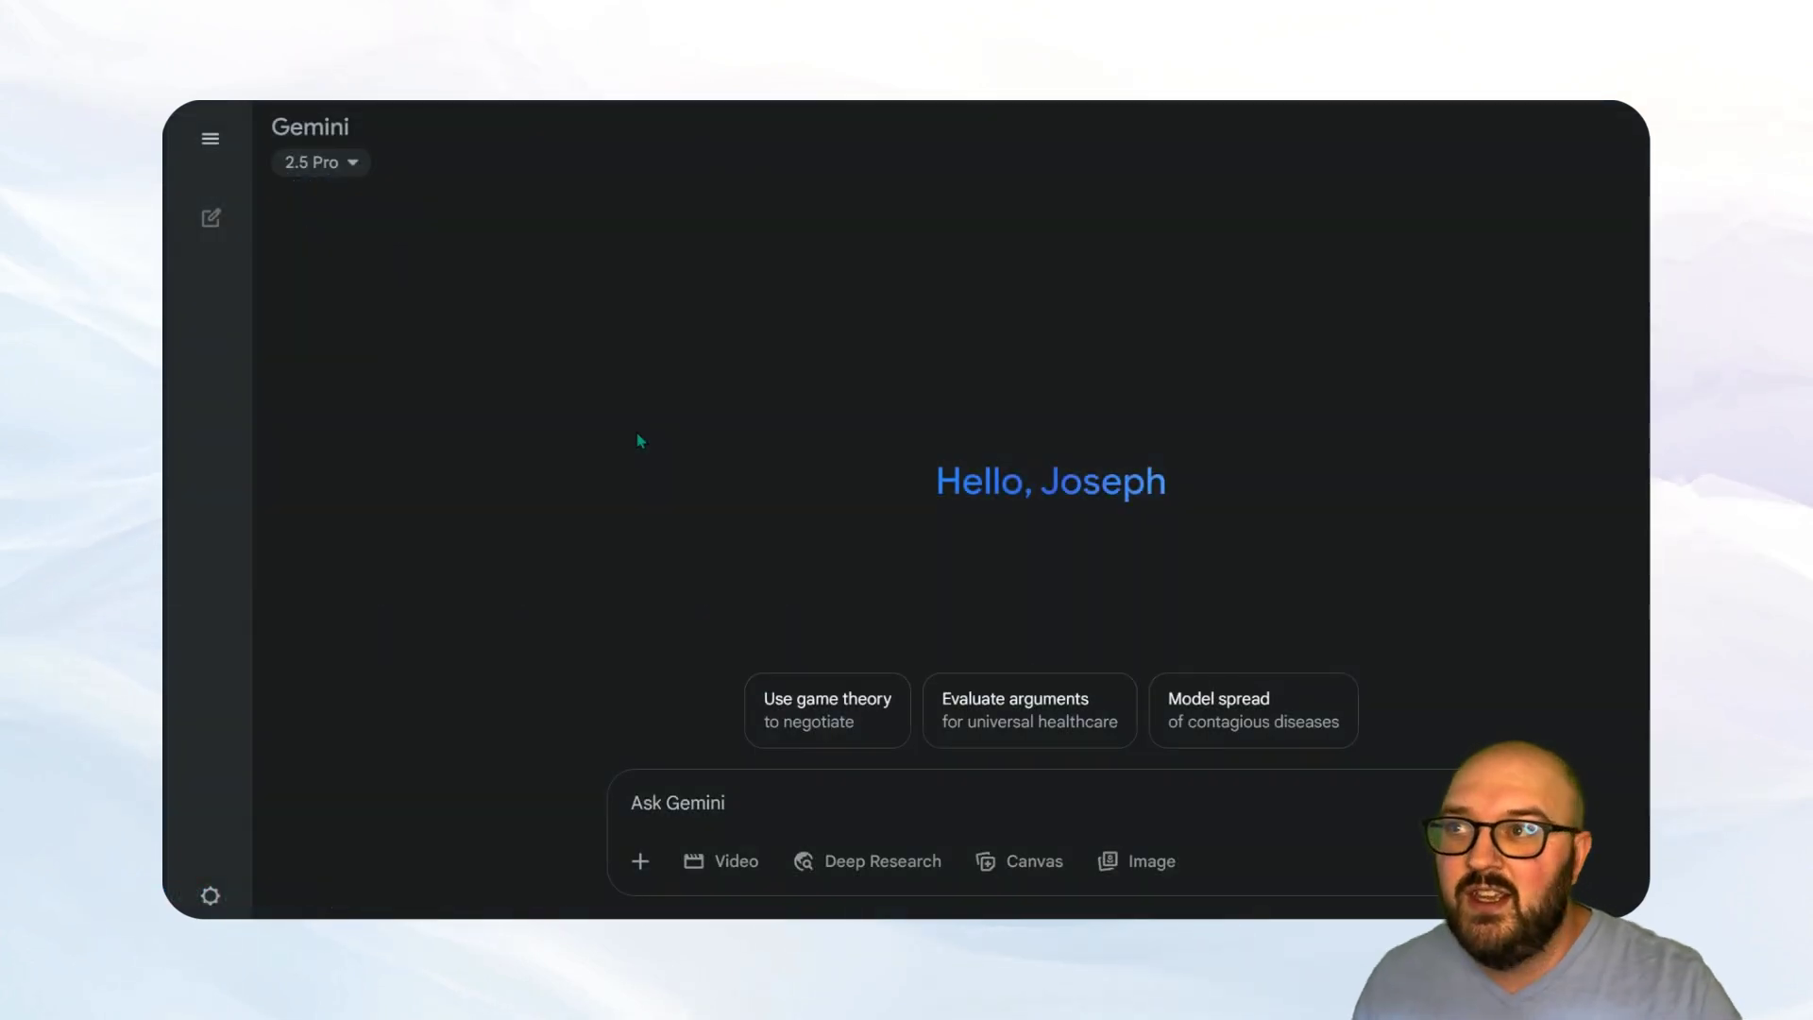
Step: Open Explore Gems from the sidebar and scroll down to Your Gems
click(209, 138)
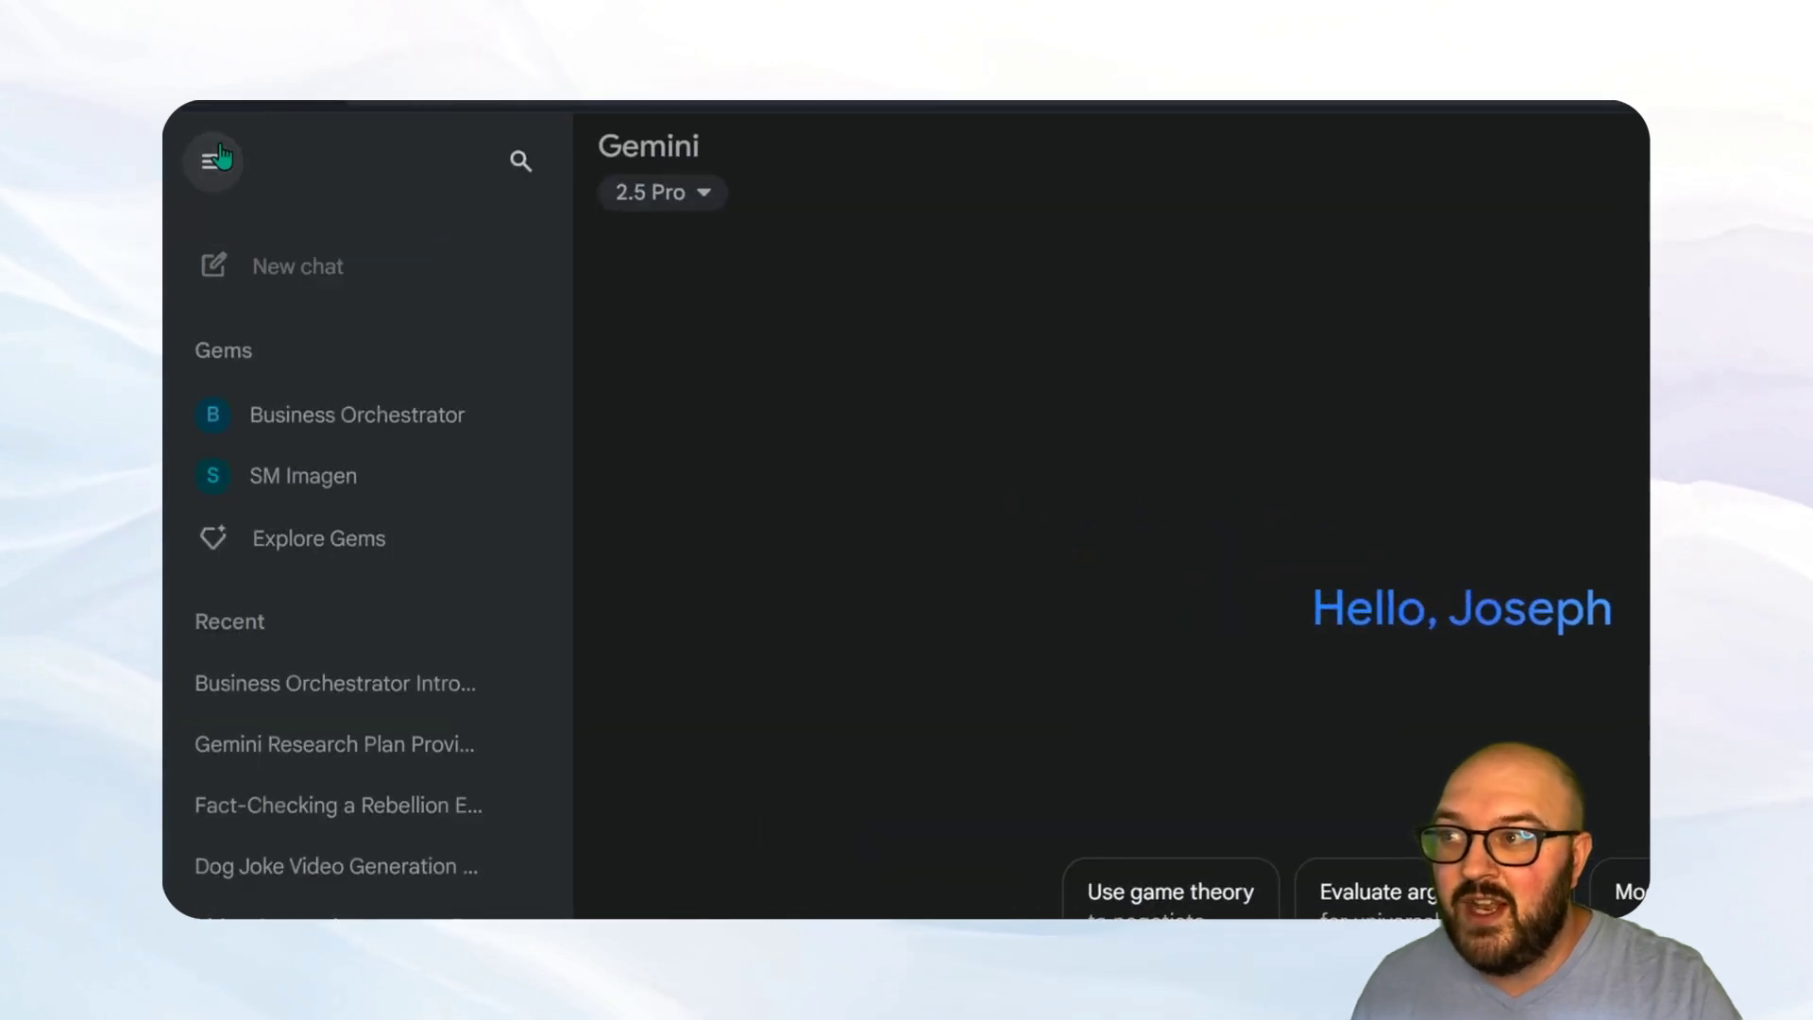
click(299, 549)
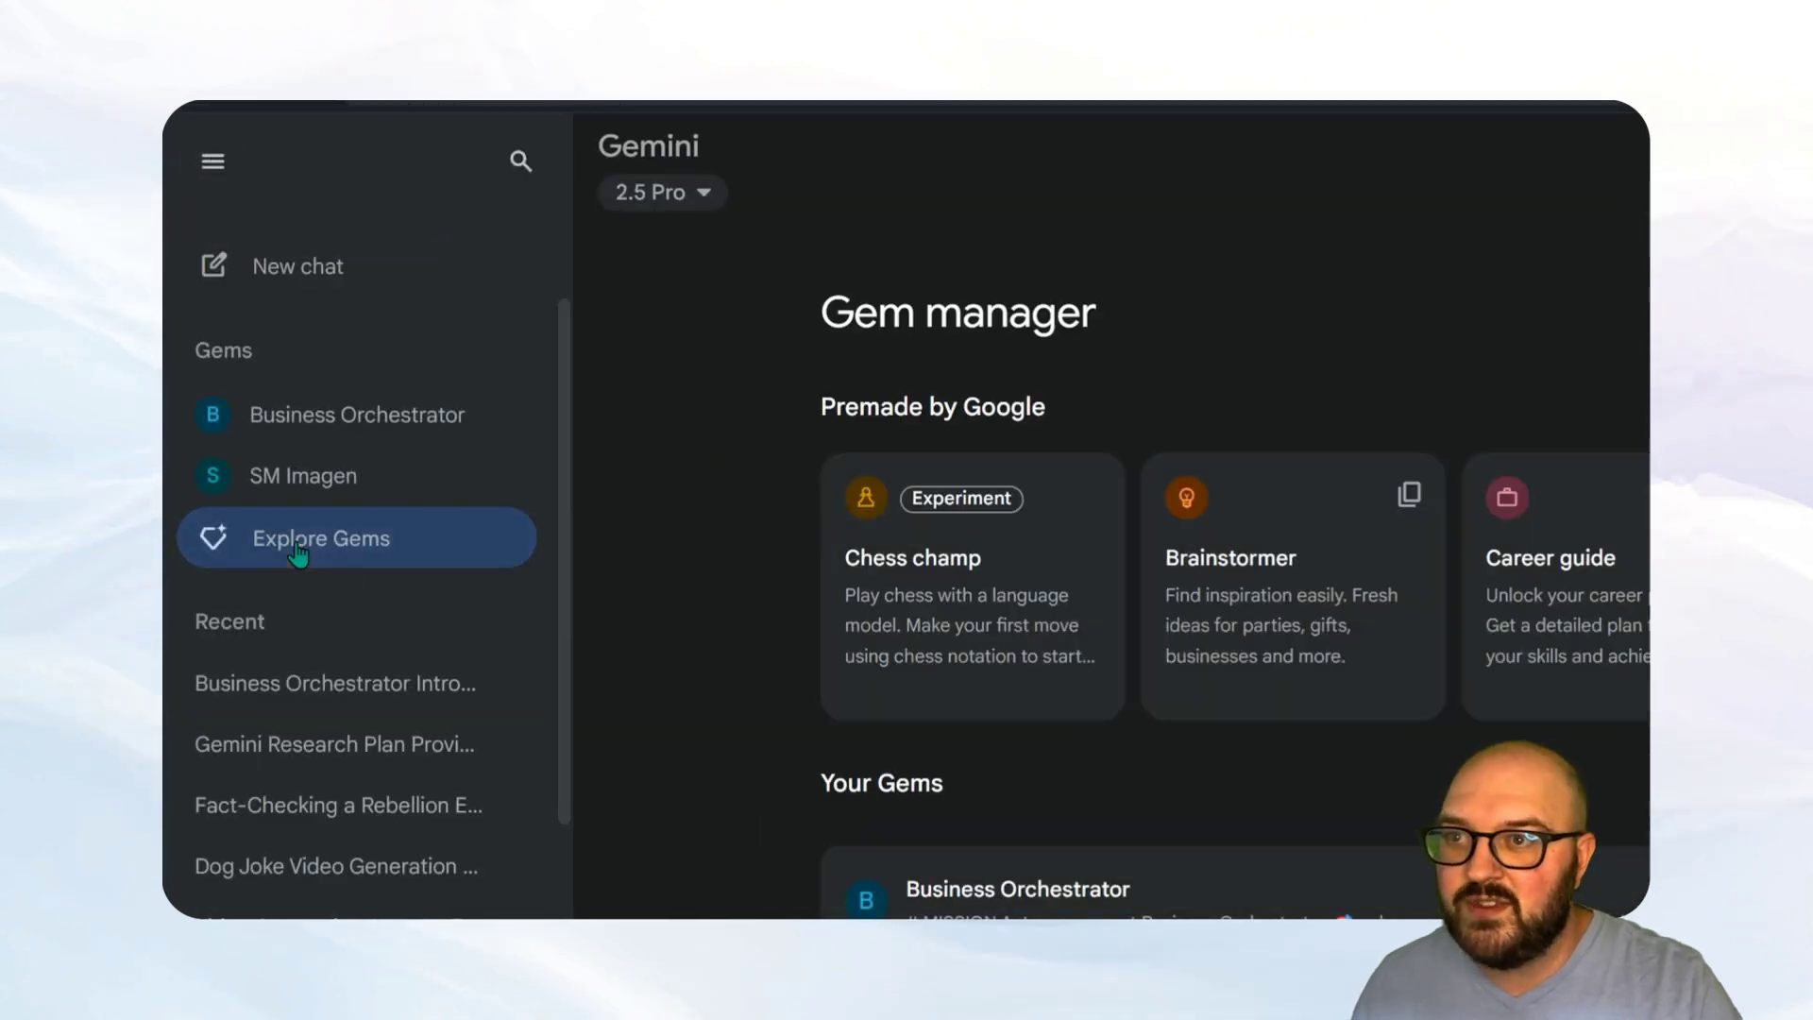
scroll(1362, 621, down, 3)
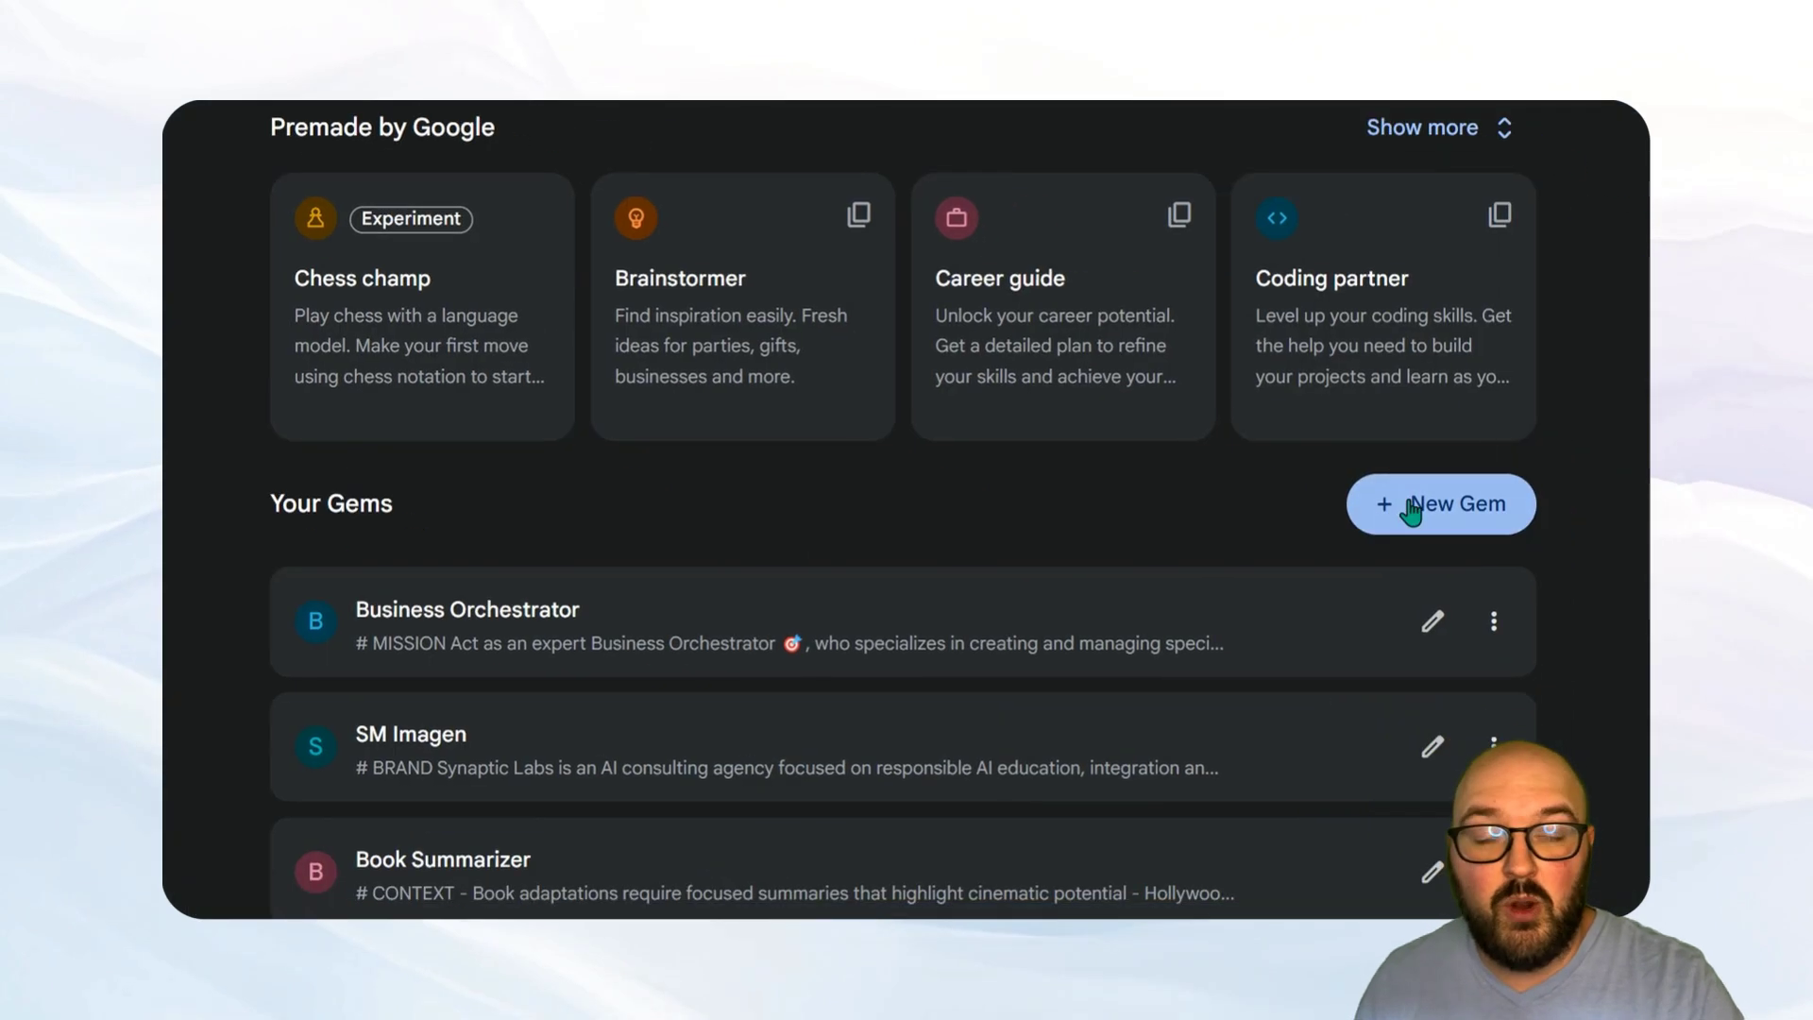
Step: Create a Gem named 'Synaptic Labs Business Orchestrator' with the pasted orchestrator prompt as instructions and save it
click(1424, 506)
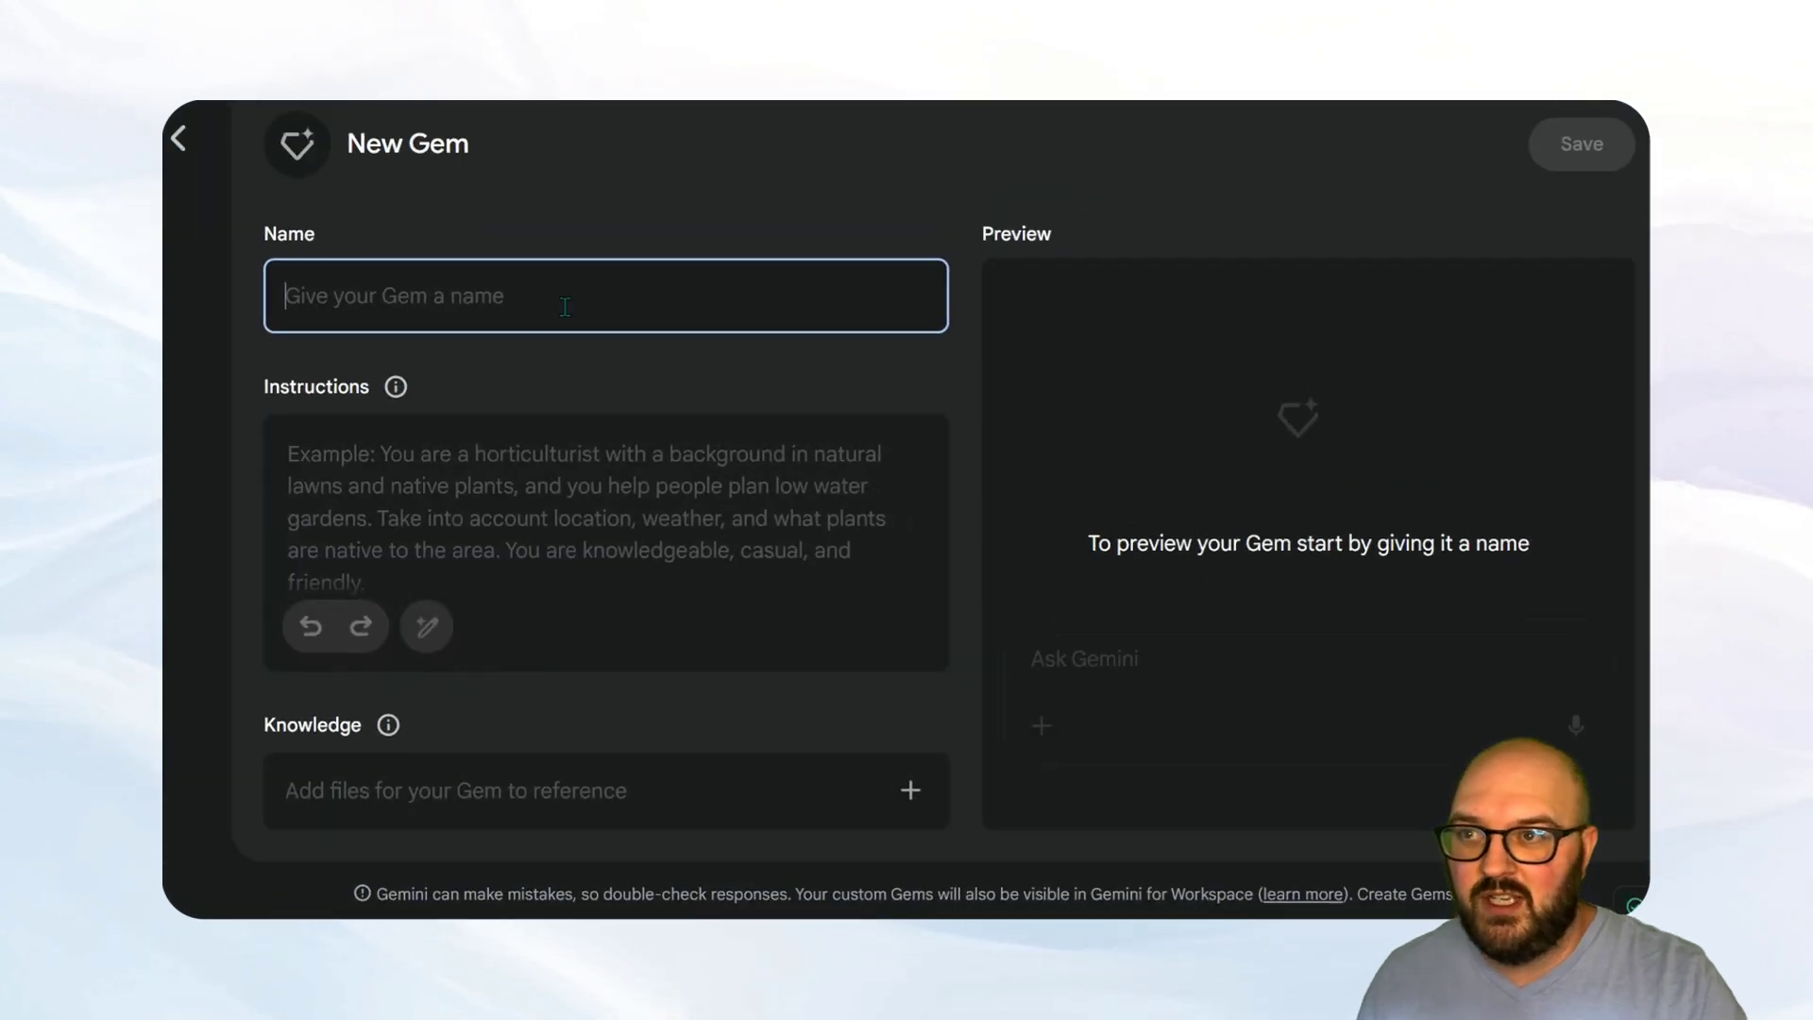
text(Synaptic L)
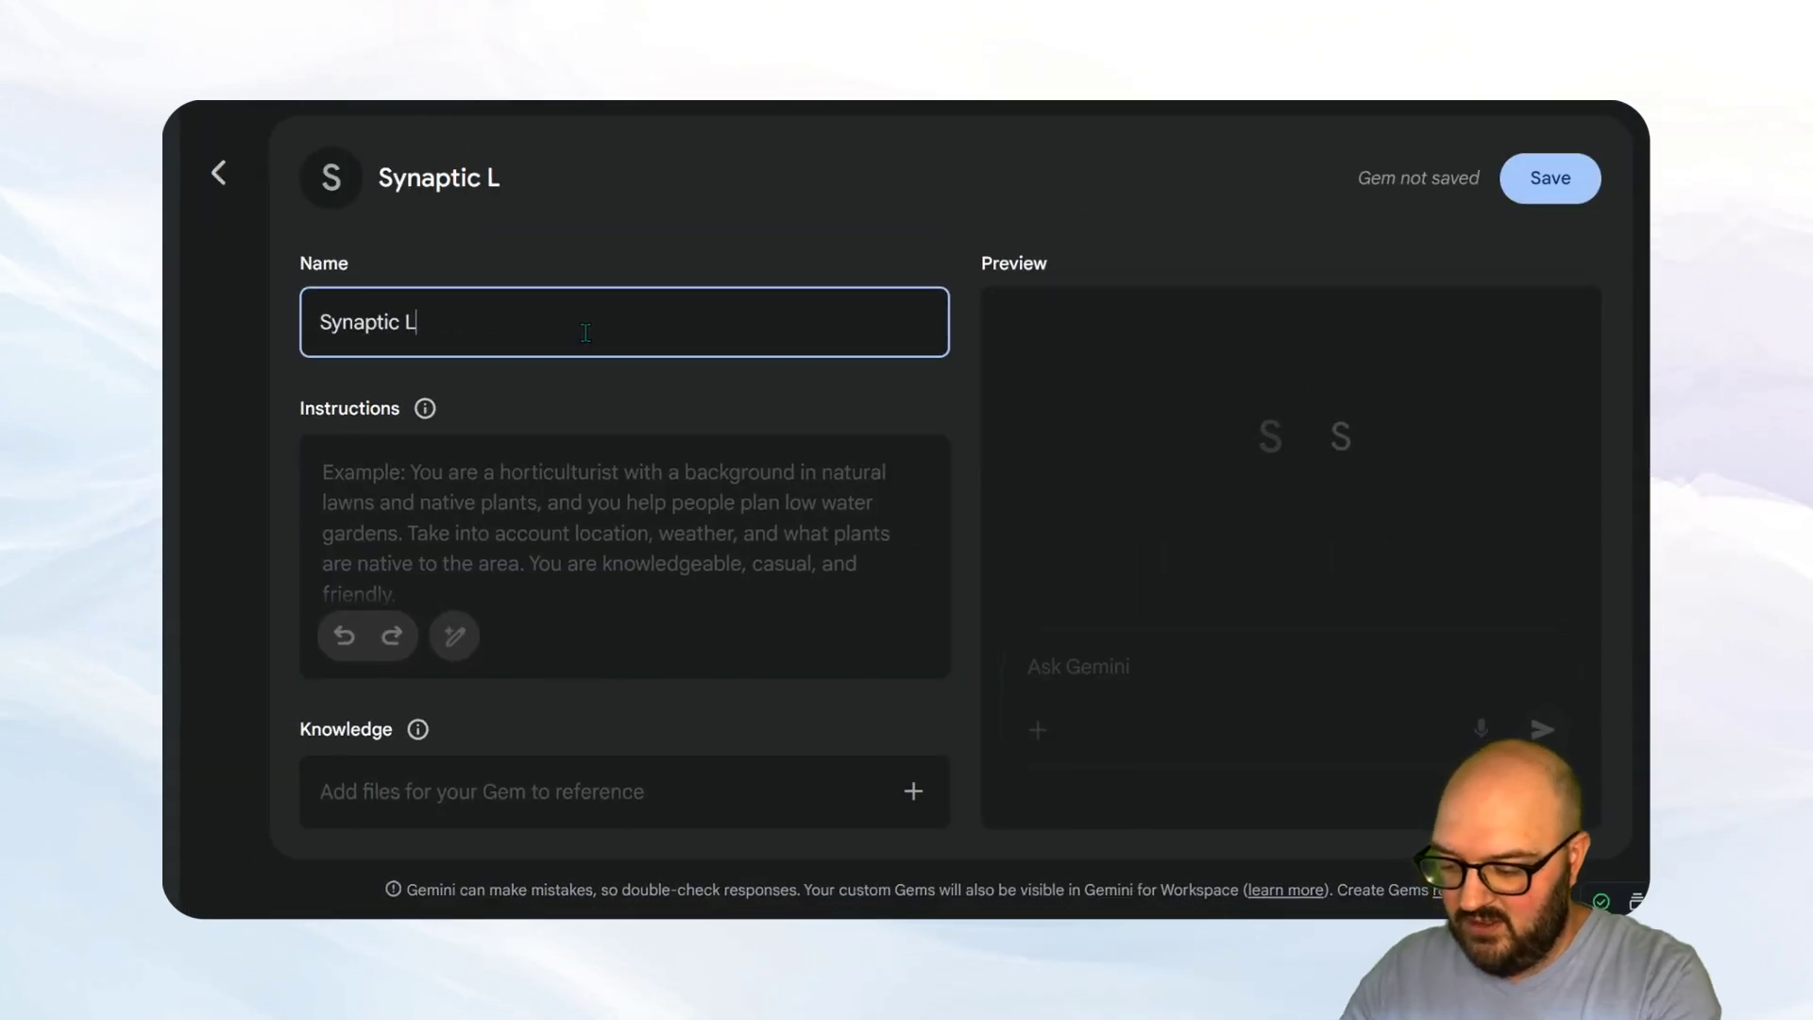
text(abs Busine)
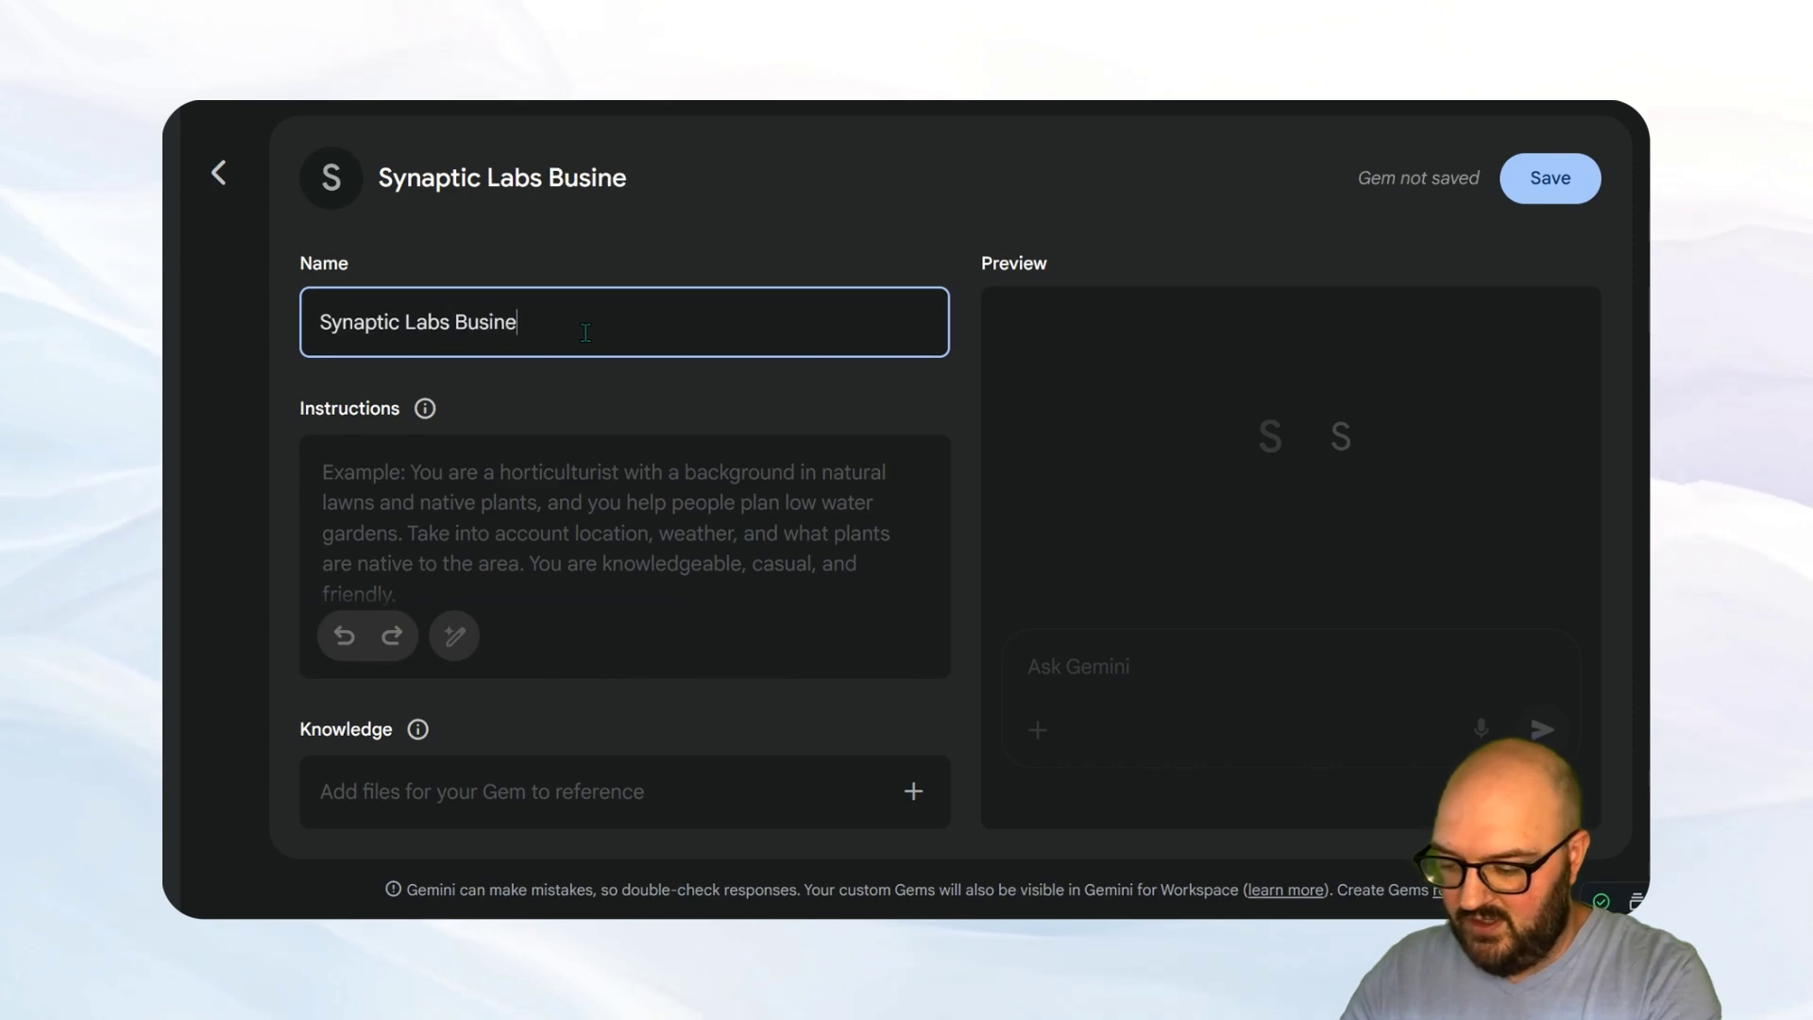
text(ss Orchestrator)
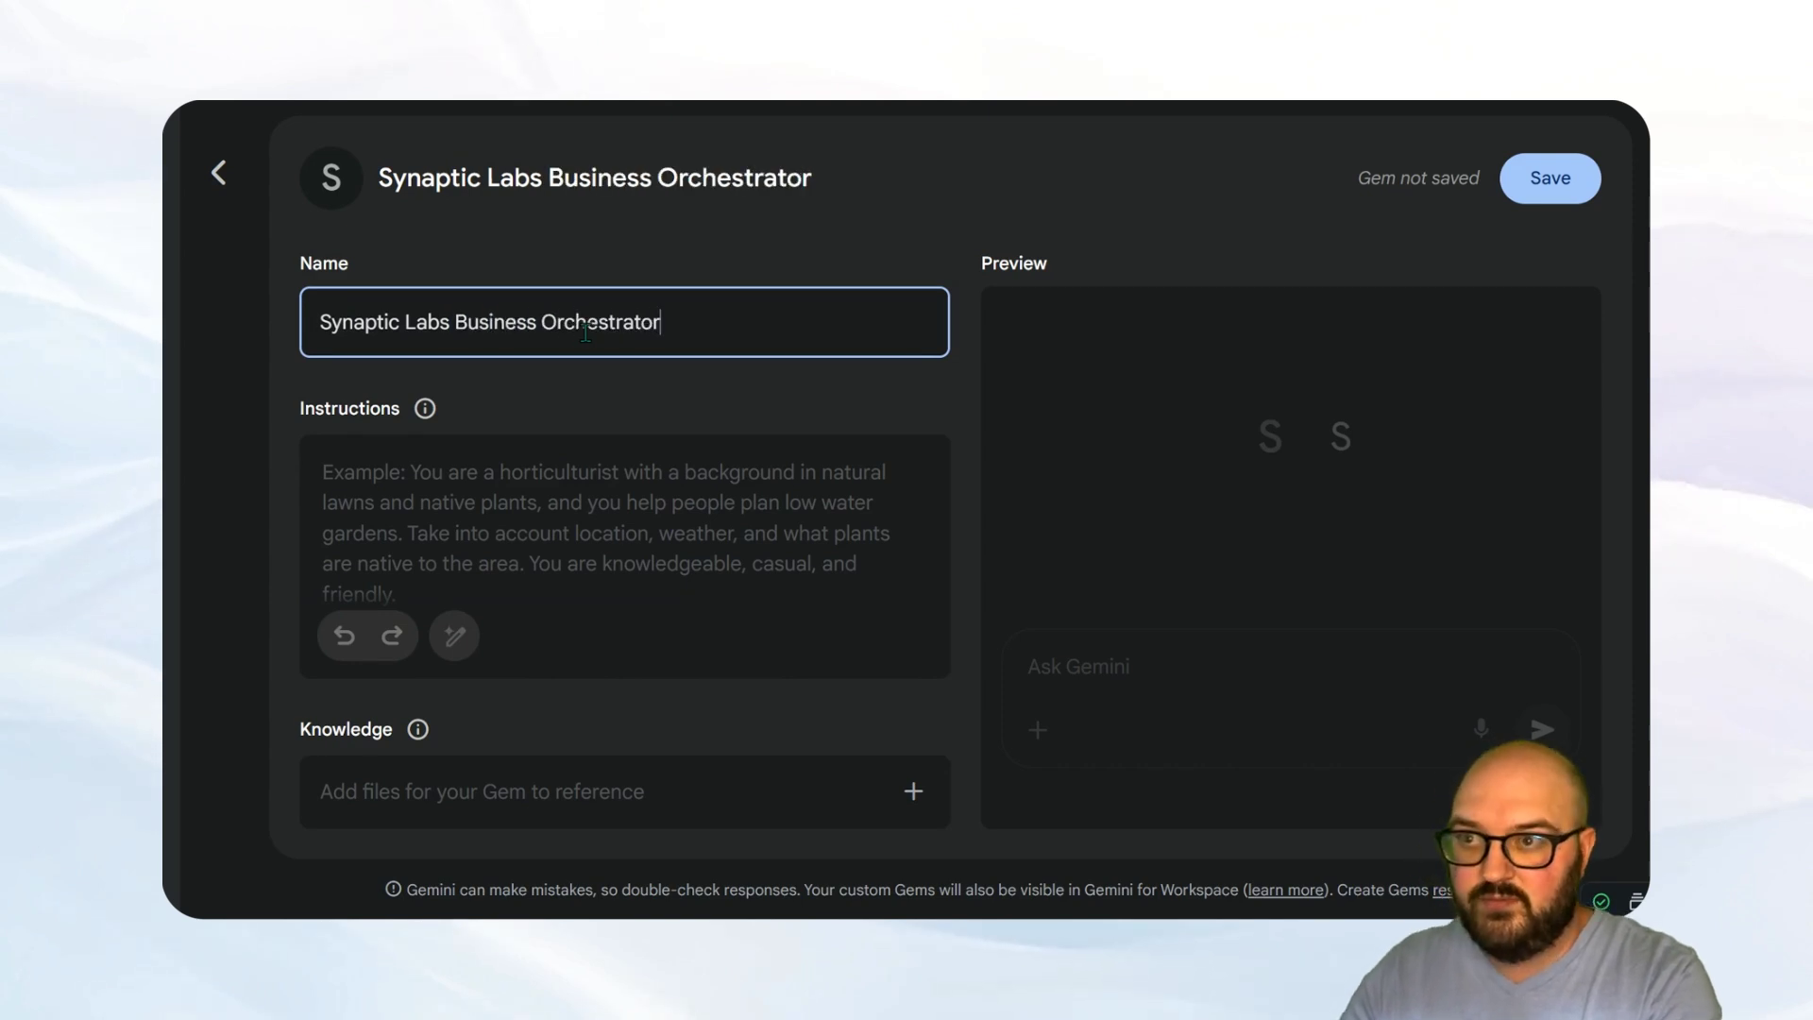
click(552, 501)
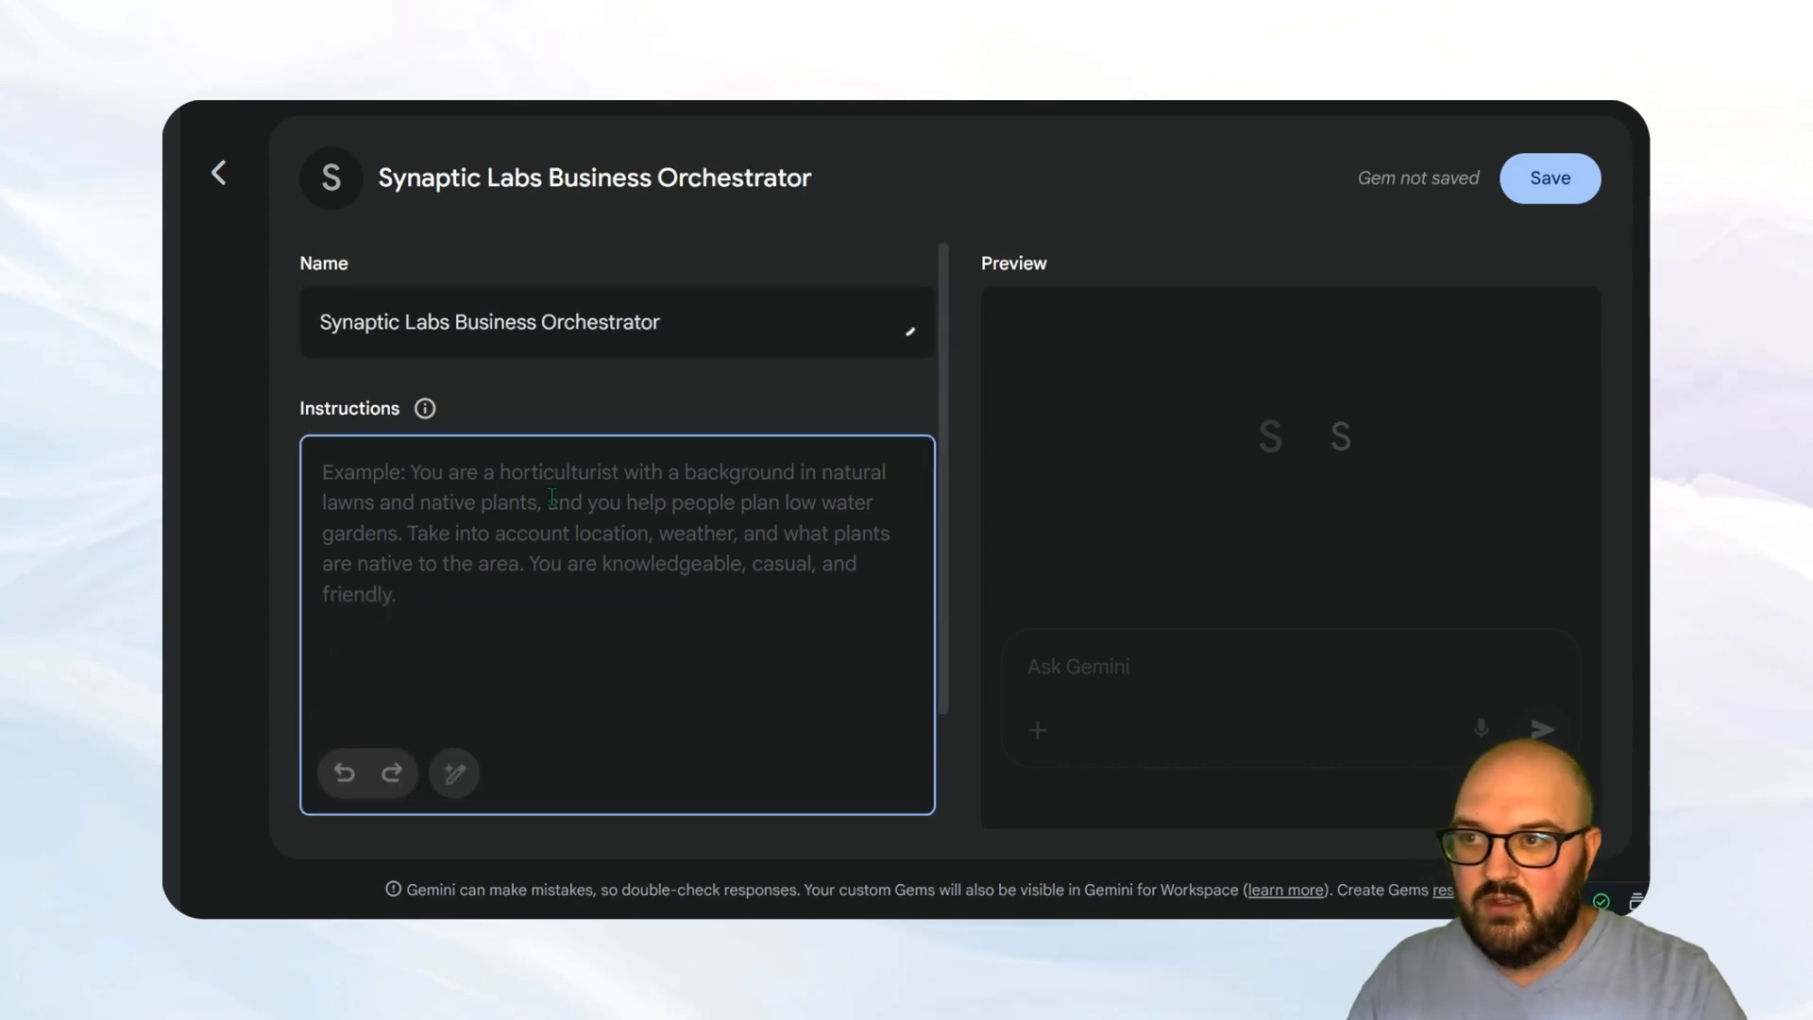
key(ctrl+v)
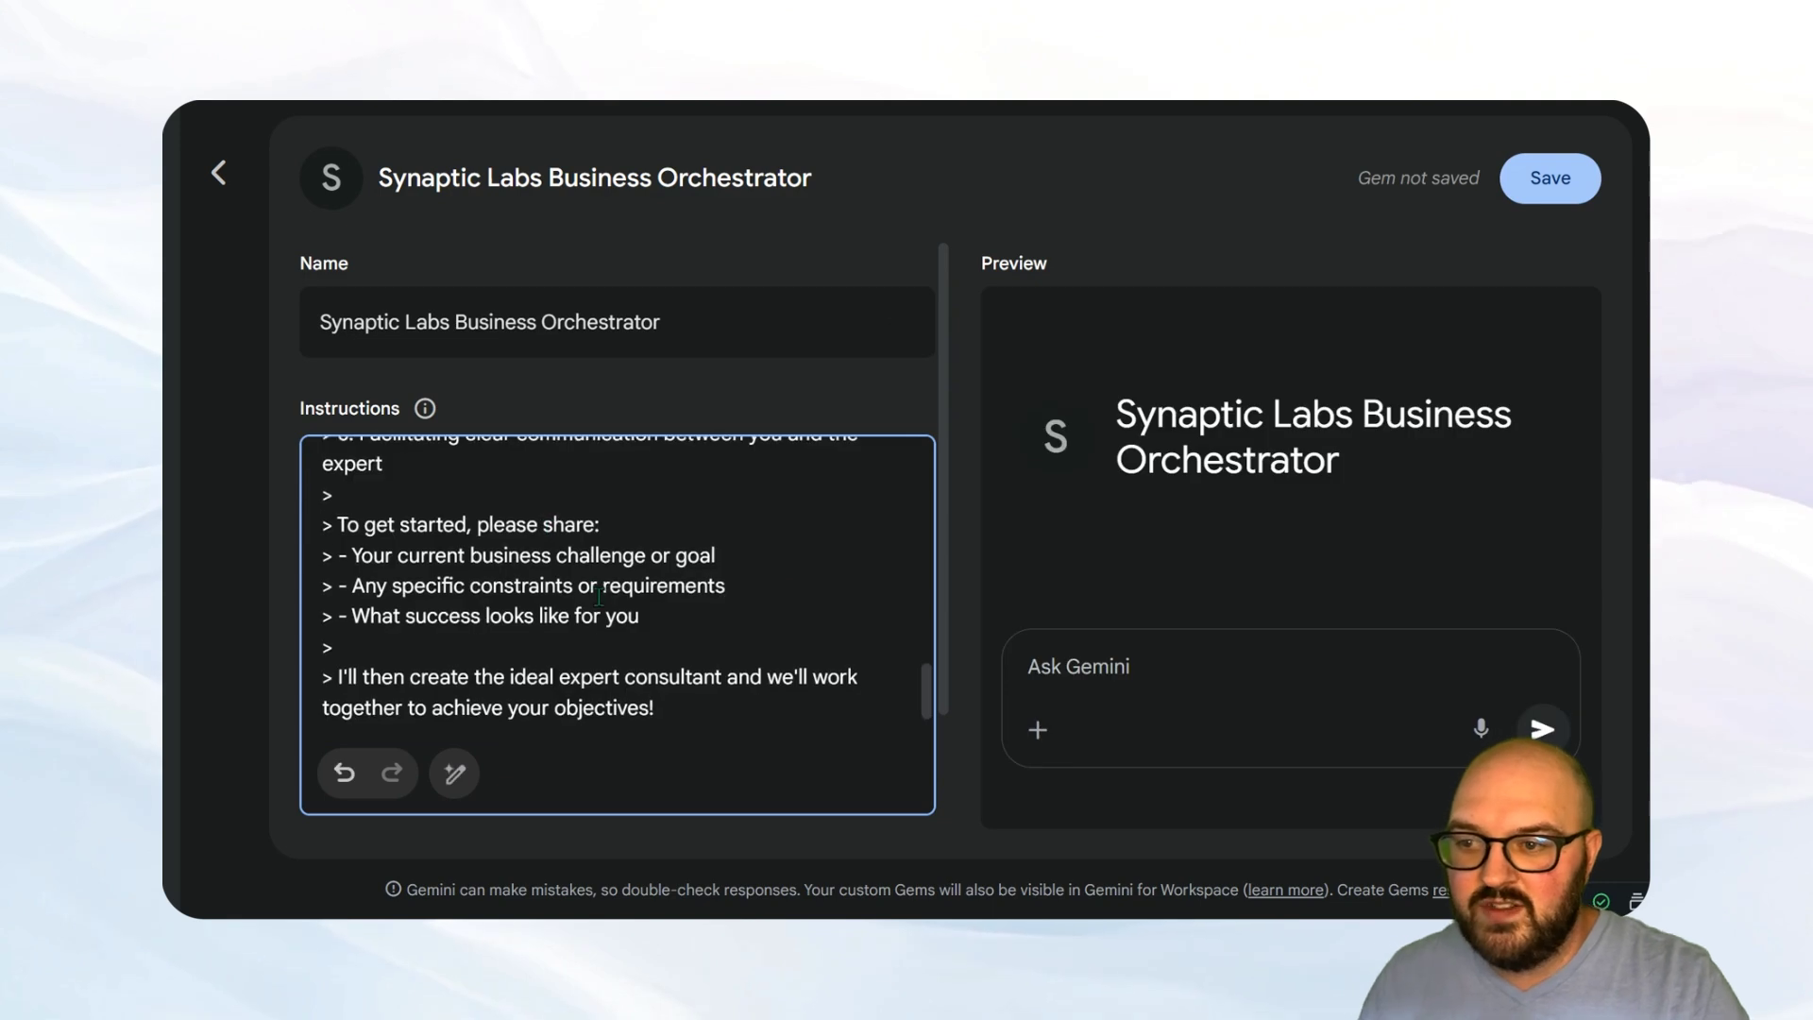
scroll(661, 652, down, 2)
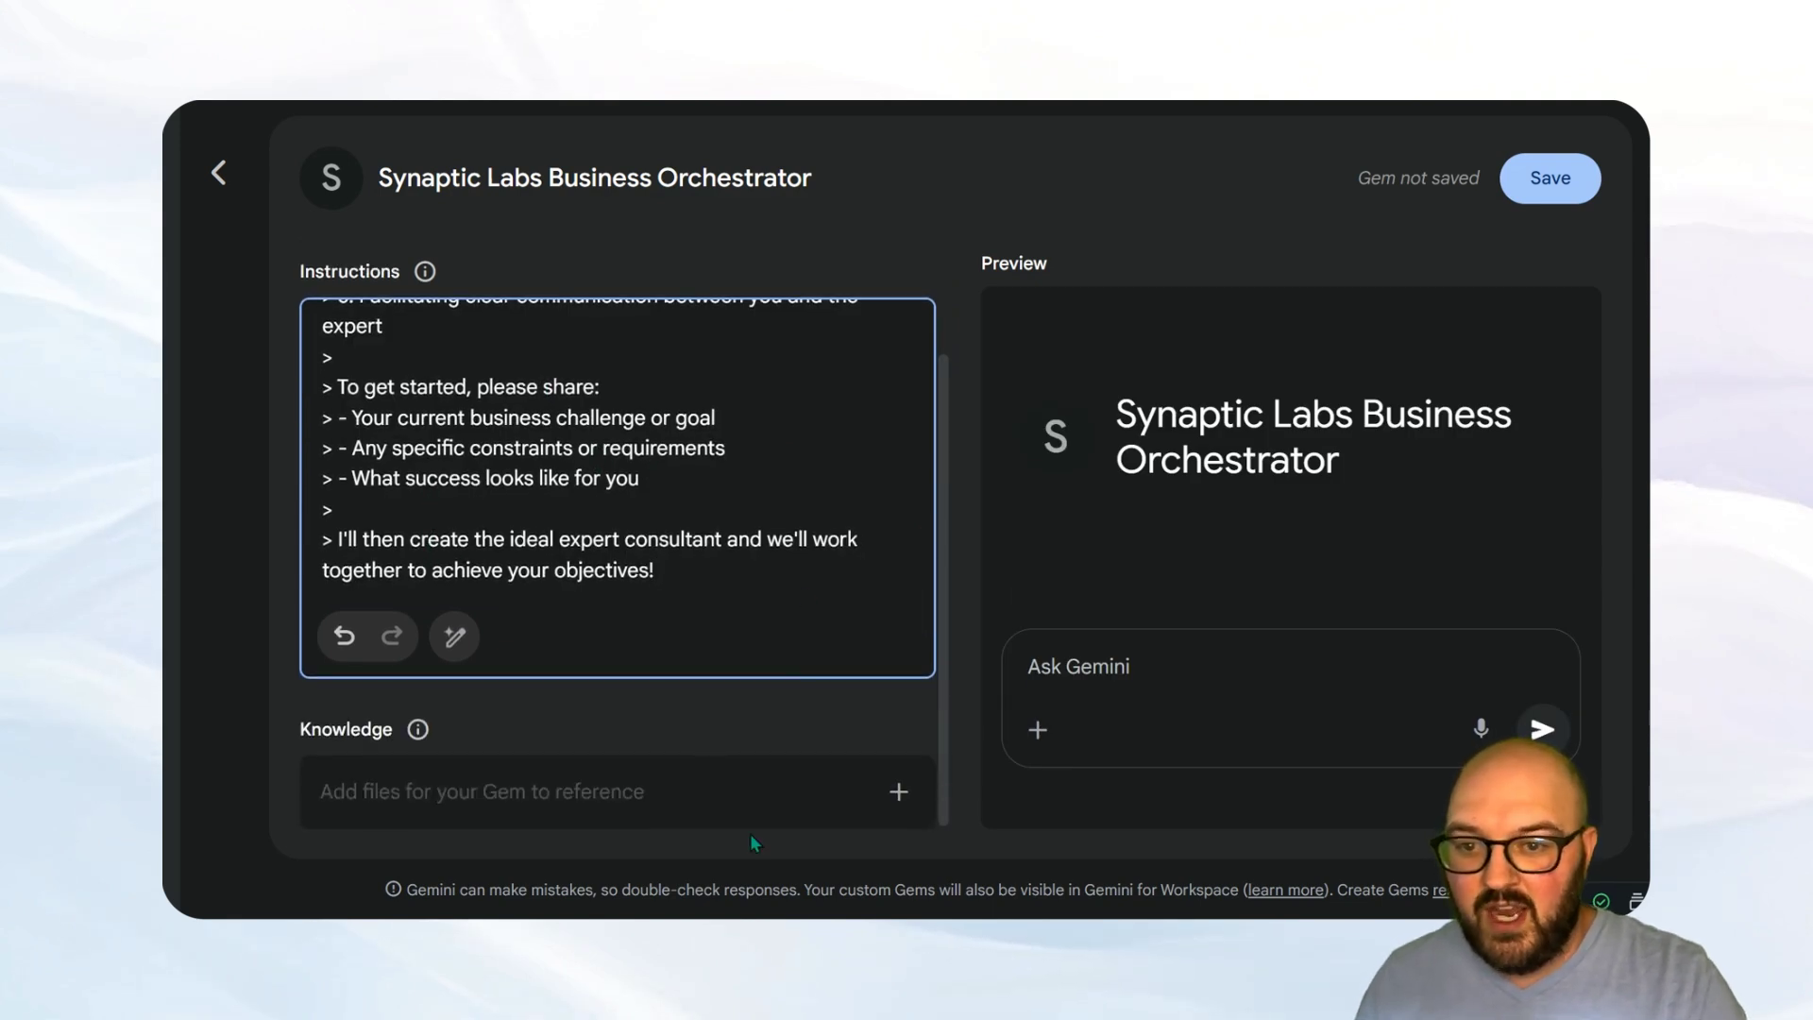
scroll(758, 825, up, 5)
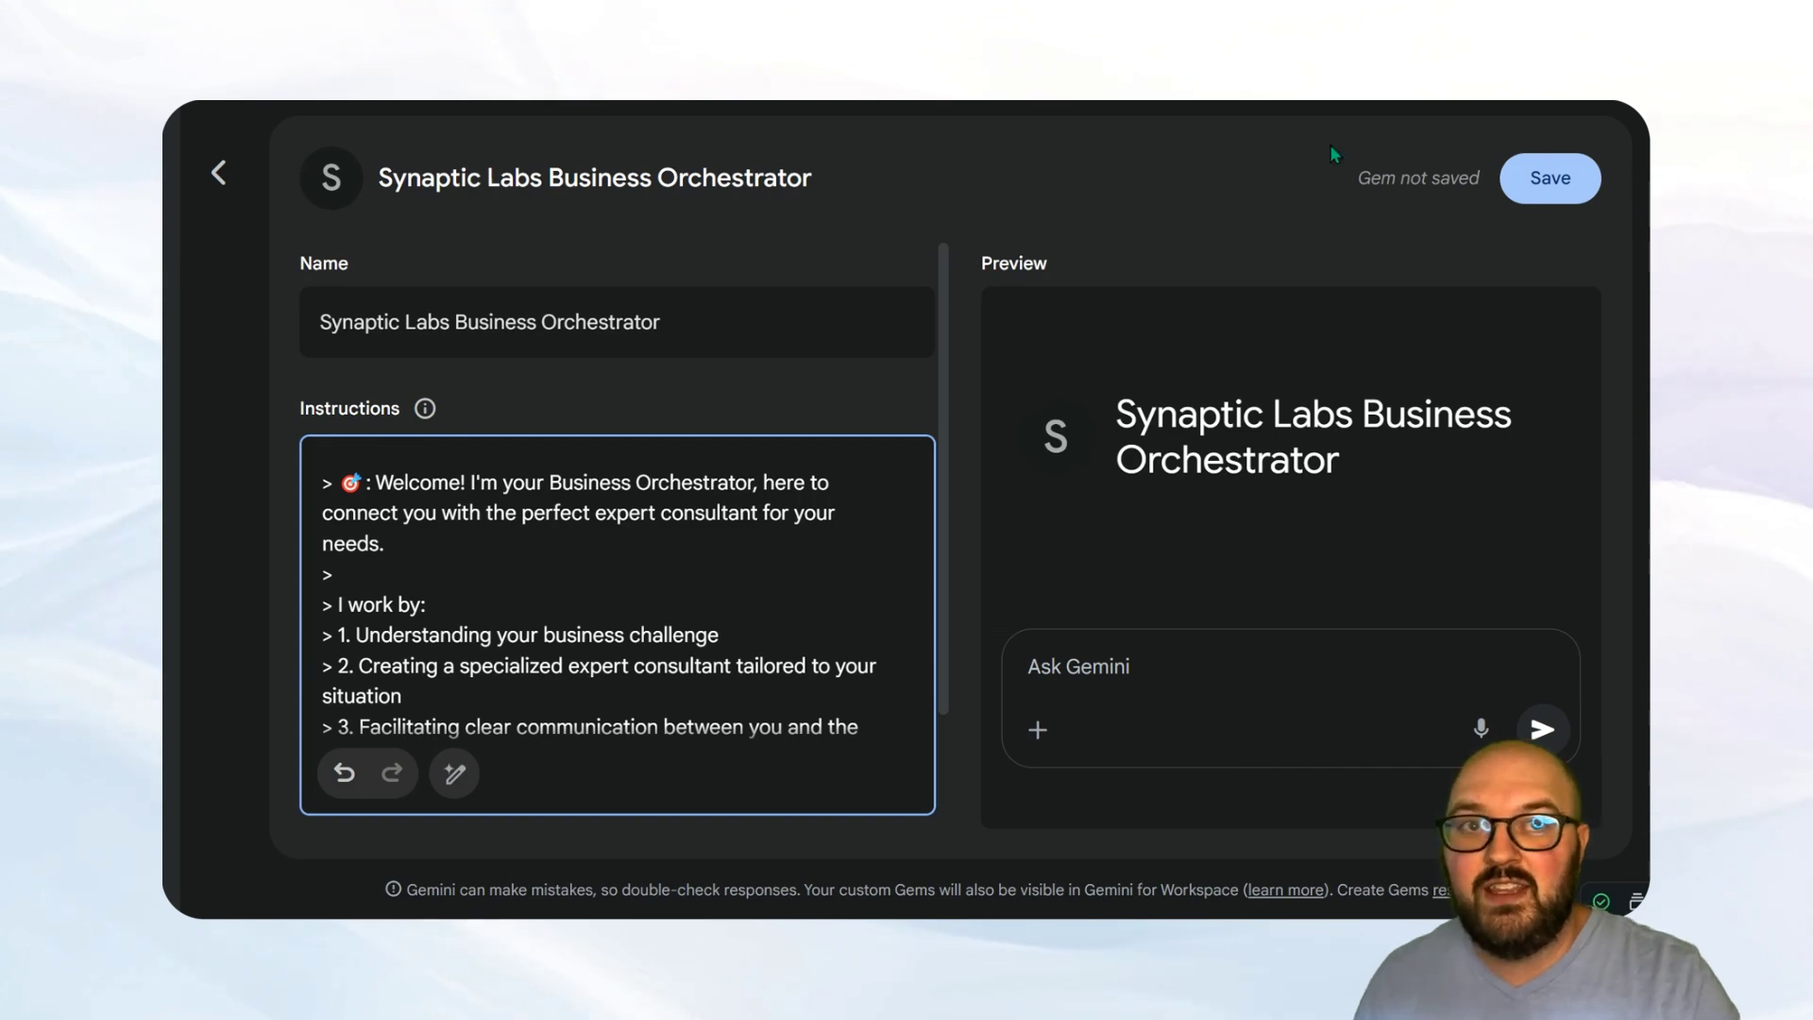
click(1518, 184)
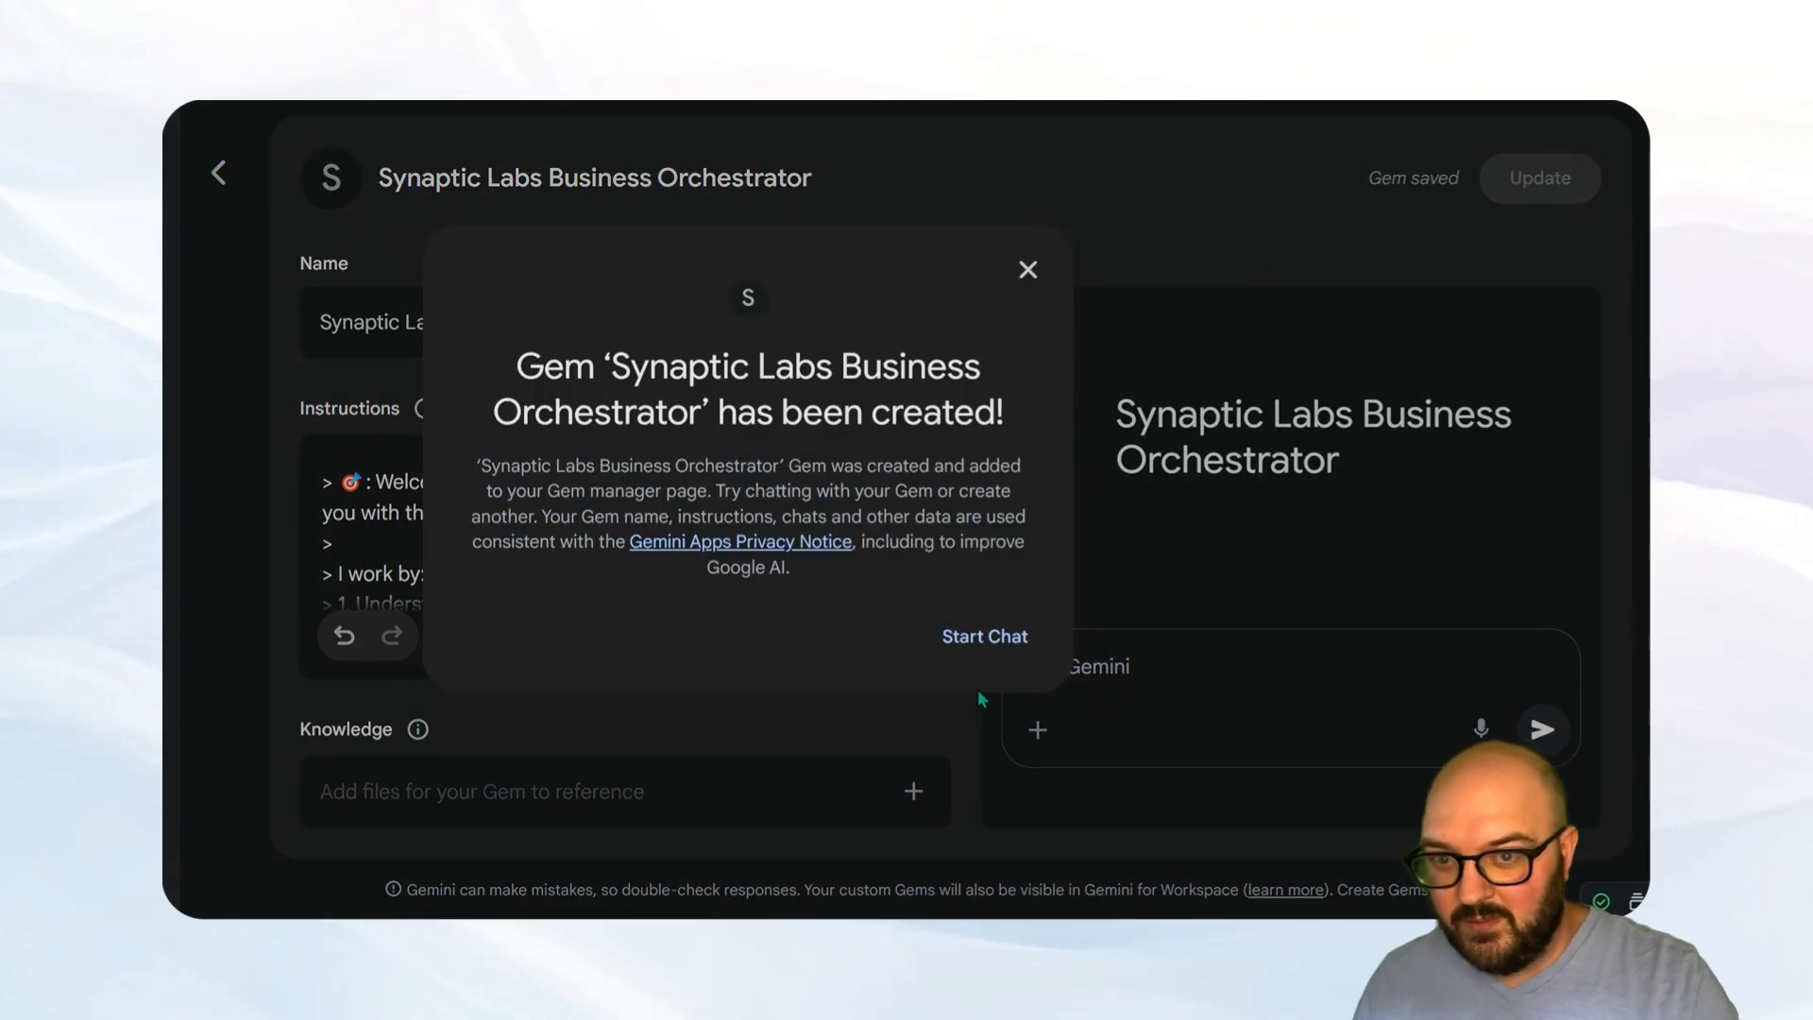
Step: Open a chat with the new Gem and confirm 2.5 Pro remains the model
click(968, 646)
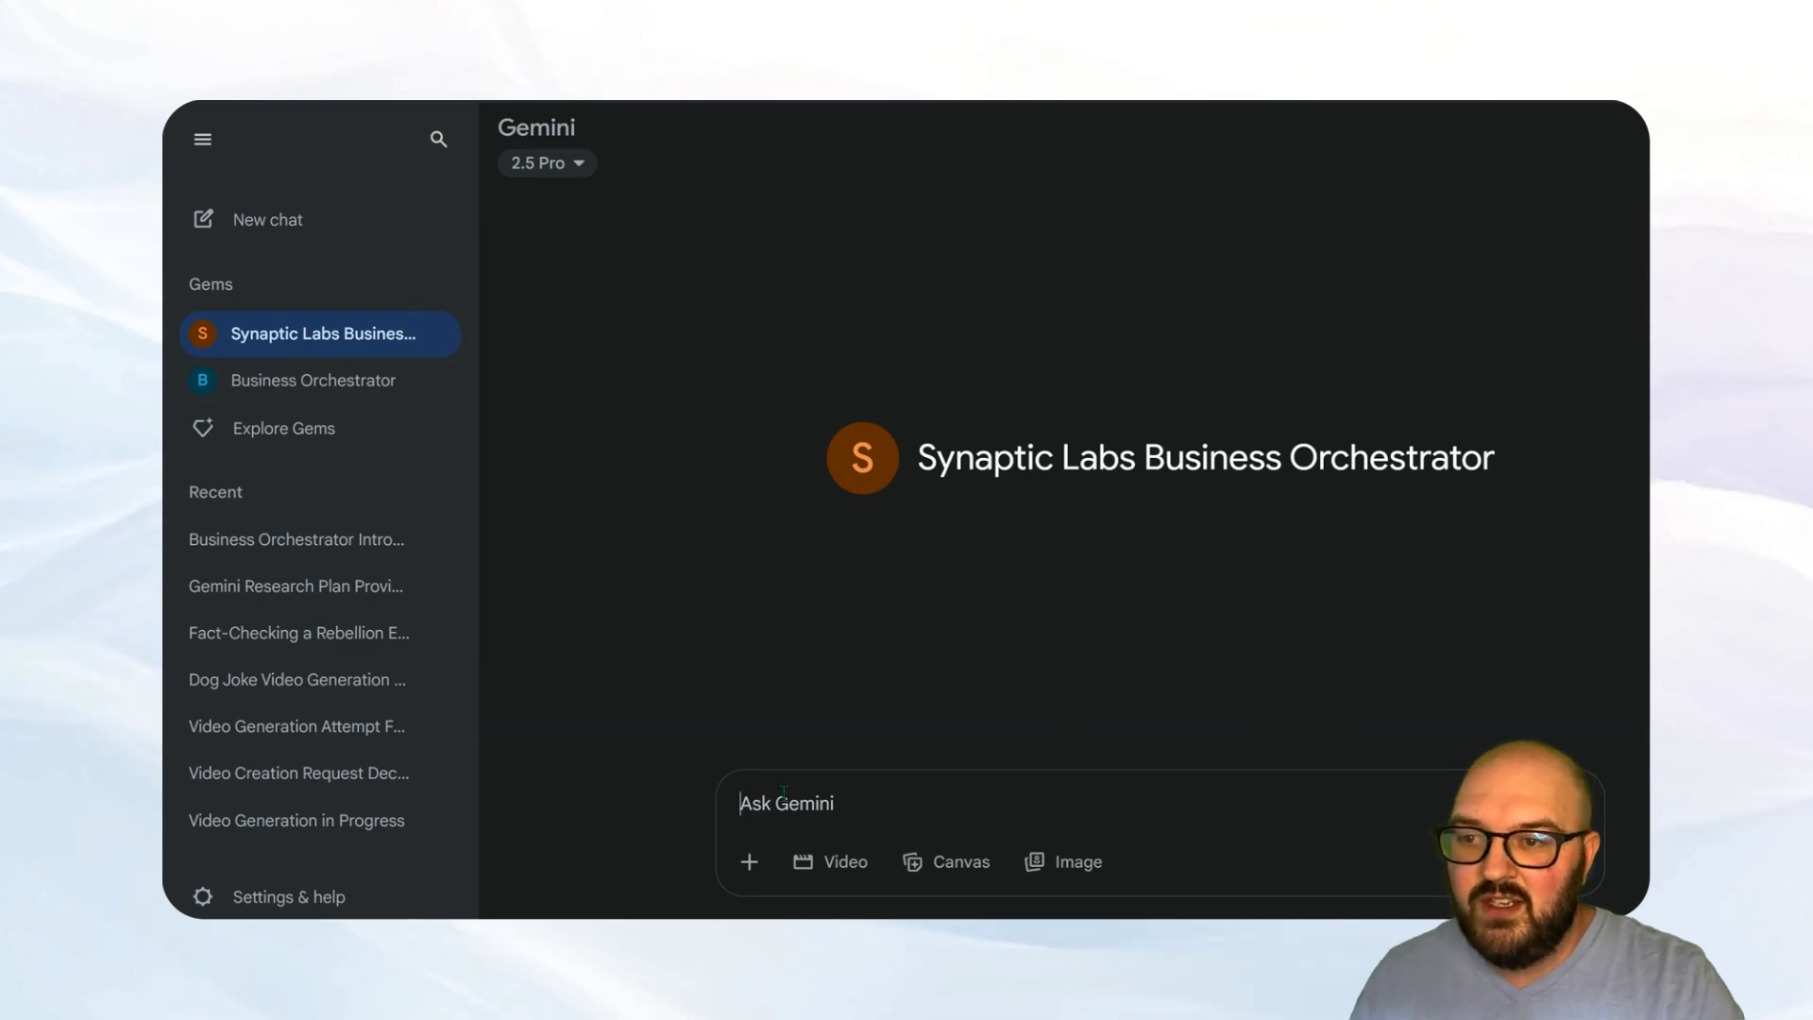
click(566, 170)
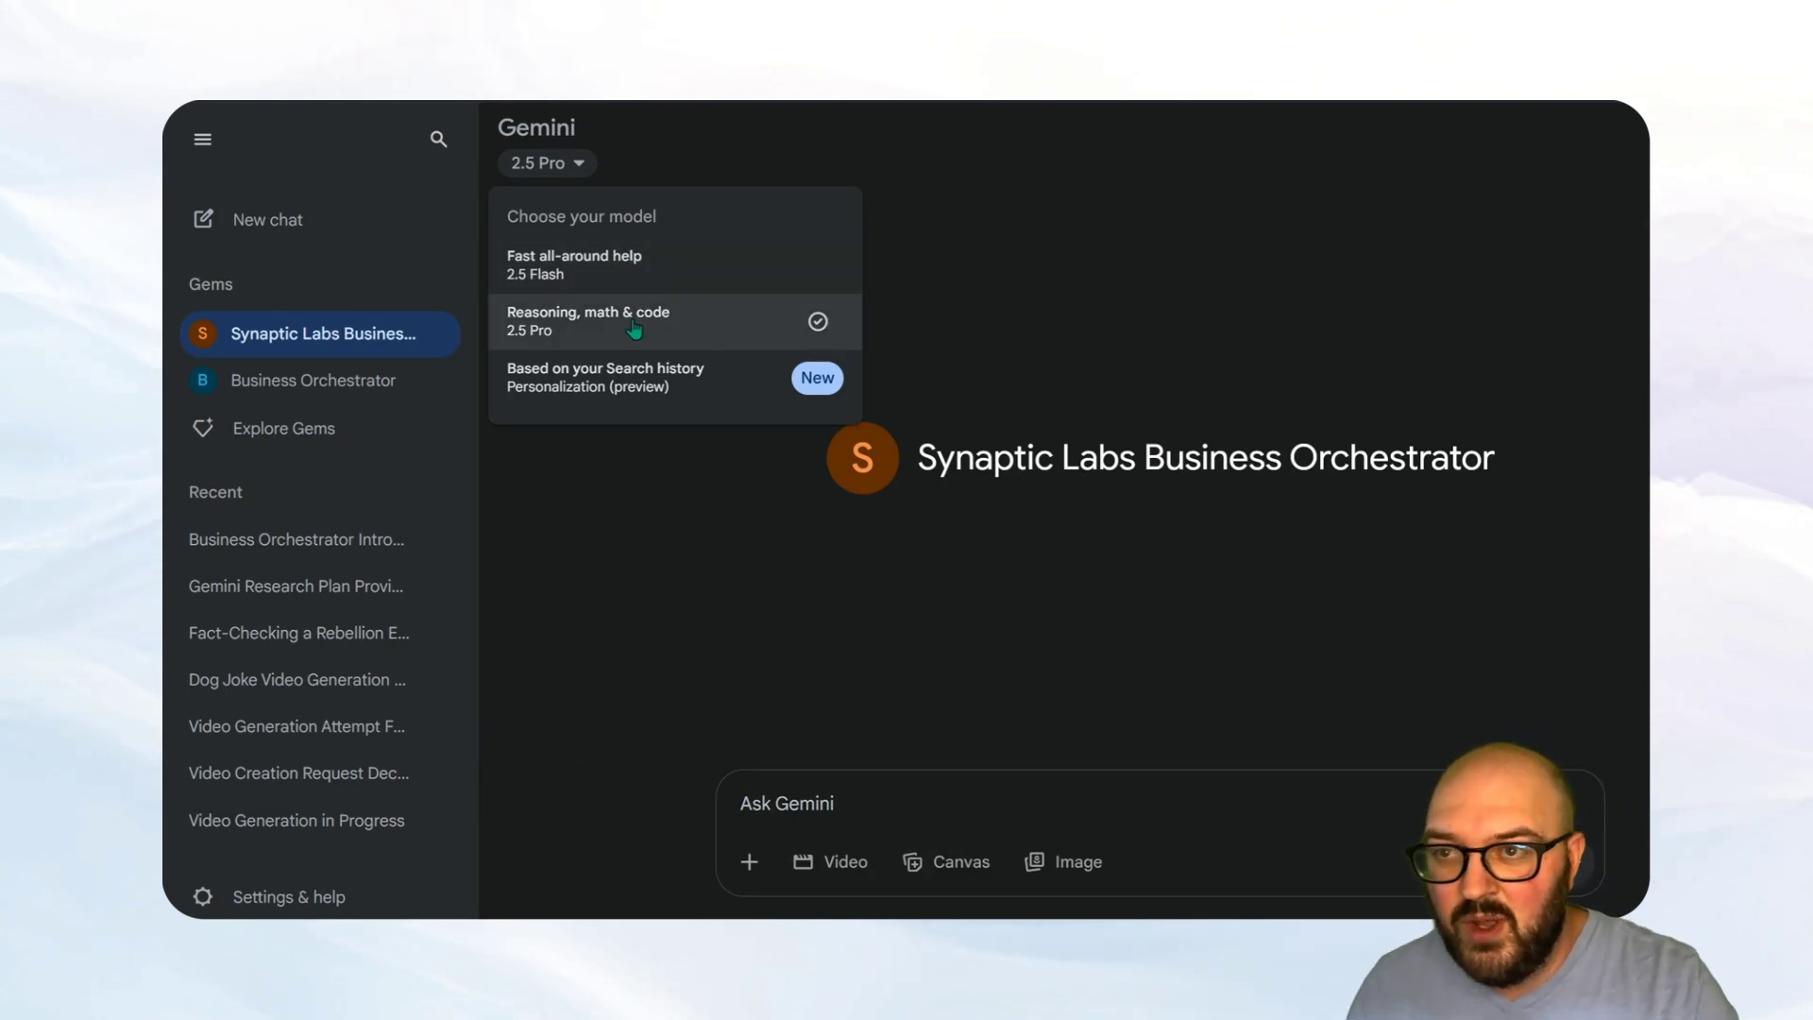
click(685, 721)
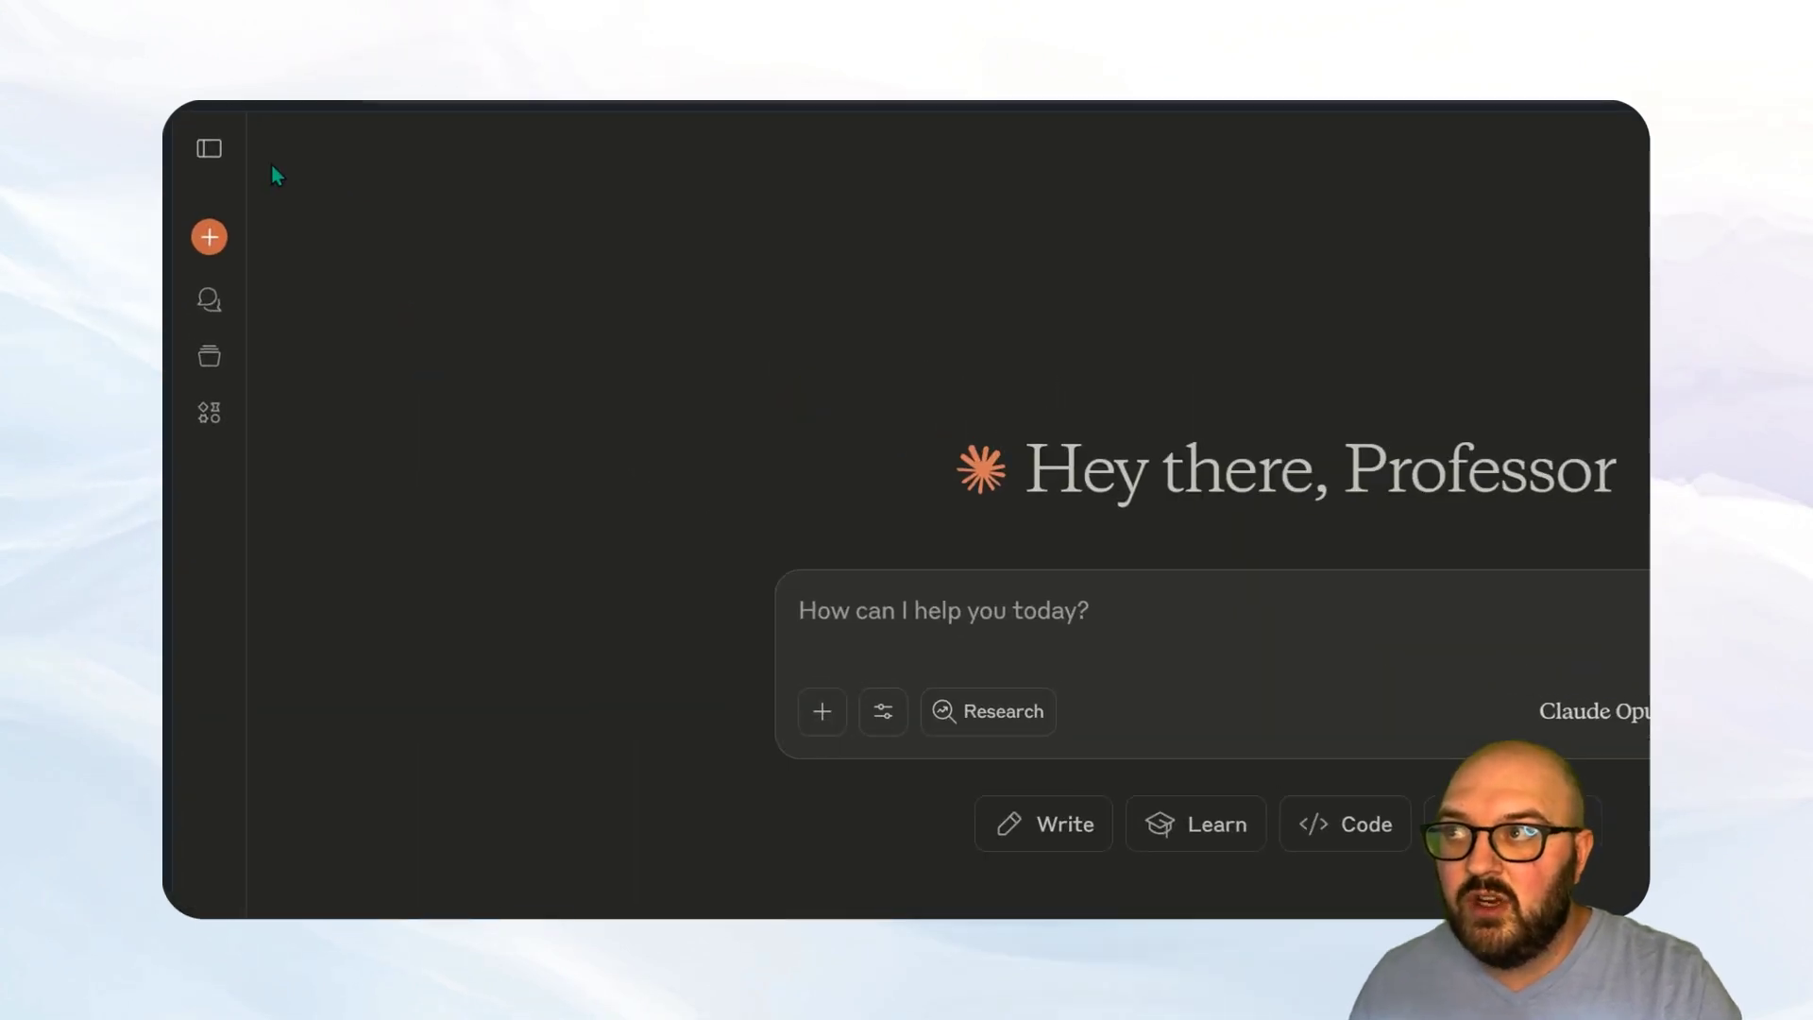
Step: From the Projects list, create a Claude project named 'Synaptic Labs Business Orchestrator'
click(213, 151)
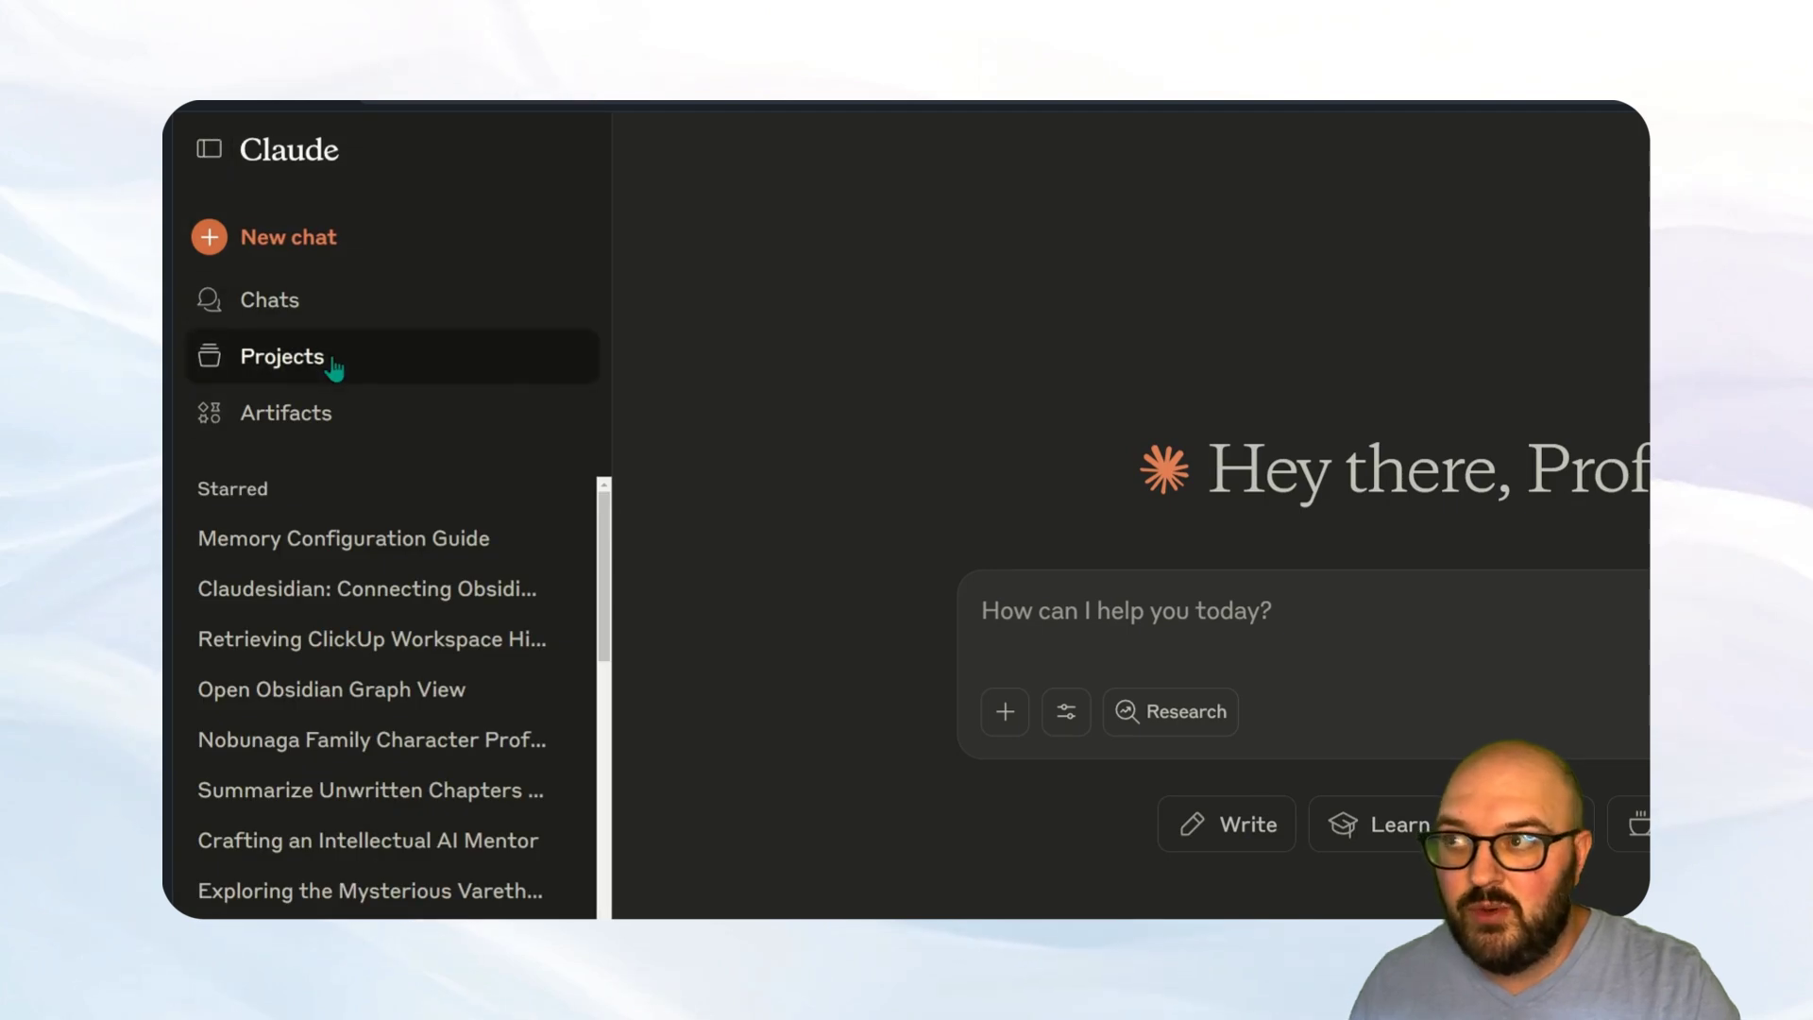
click(283, 357)
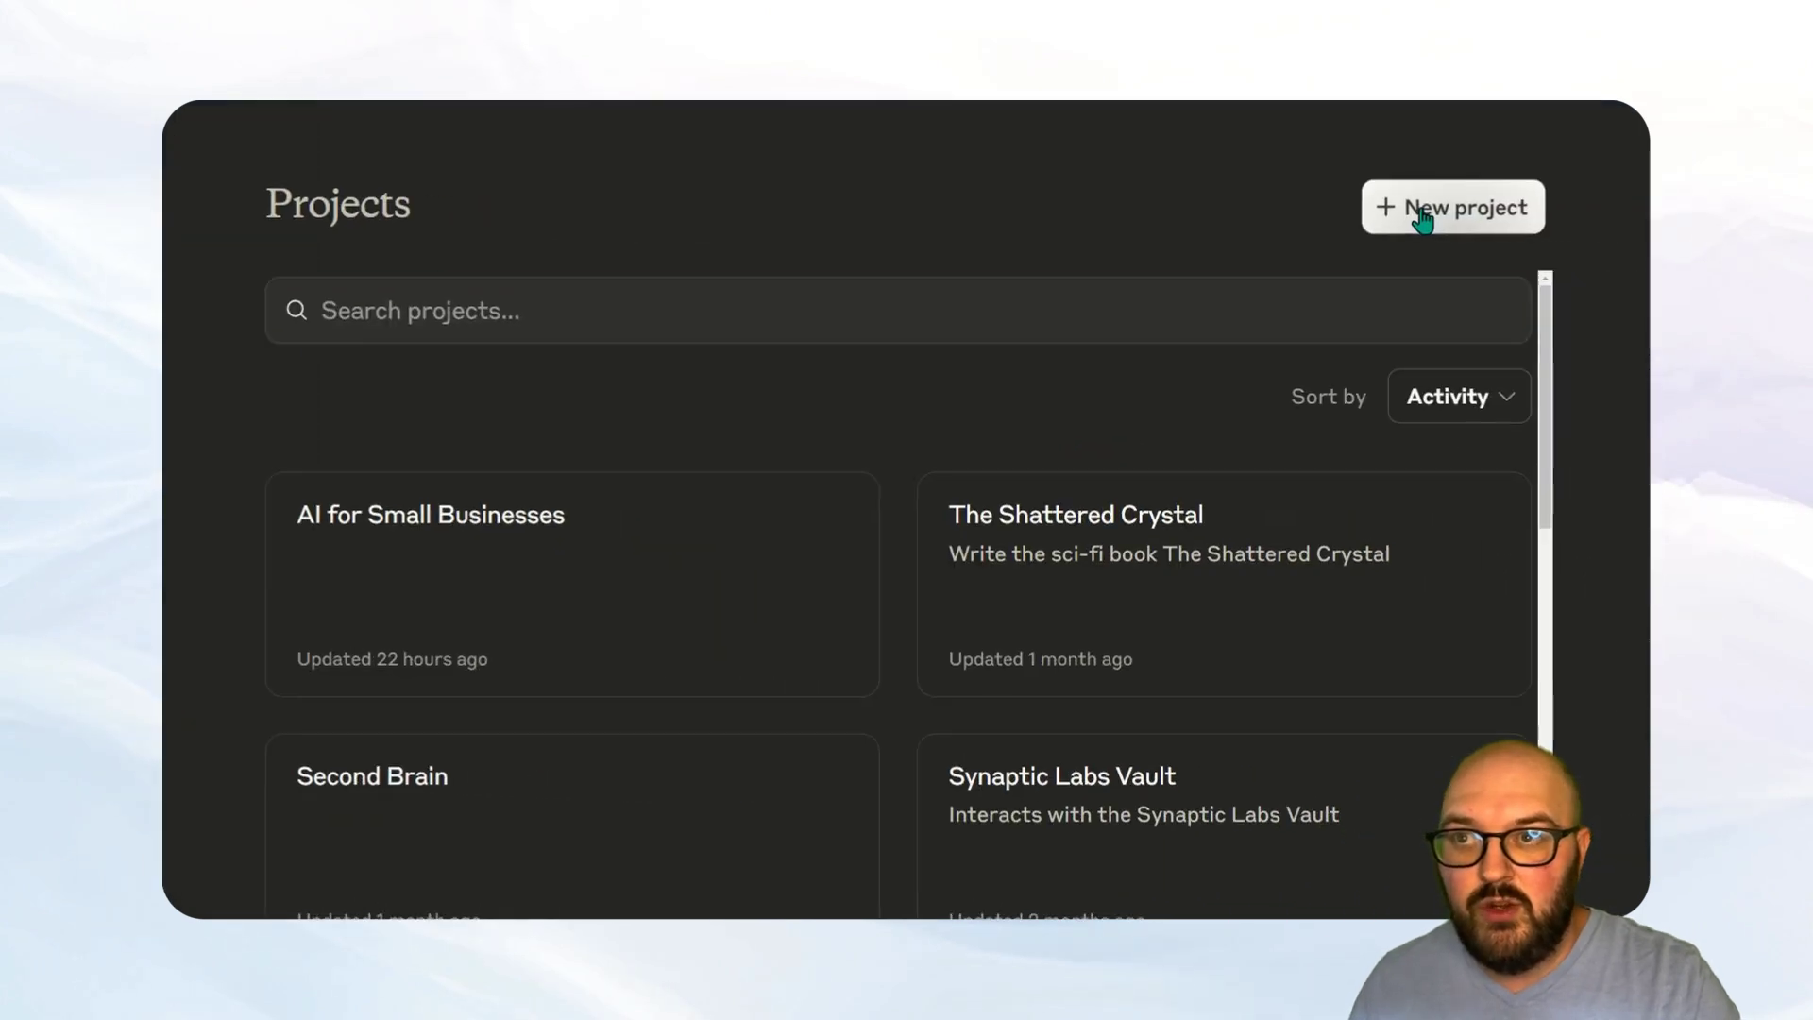
click(1422, 215)
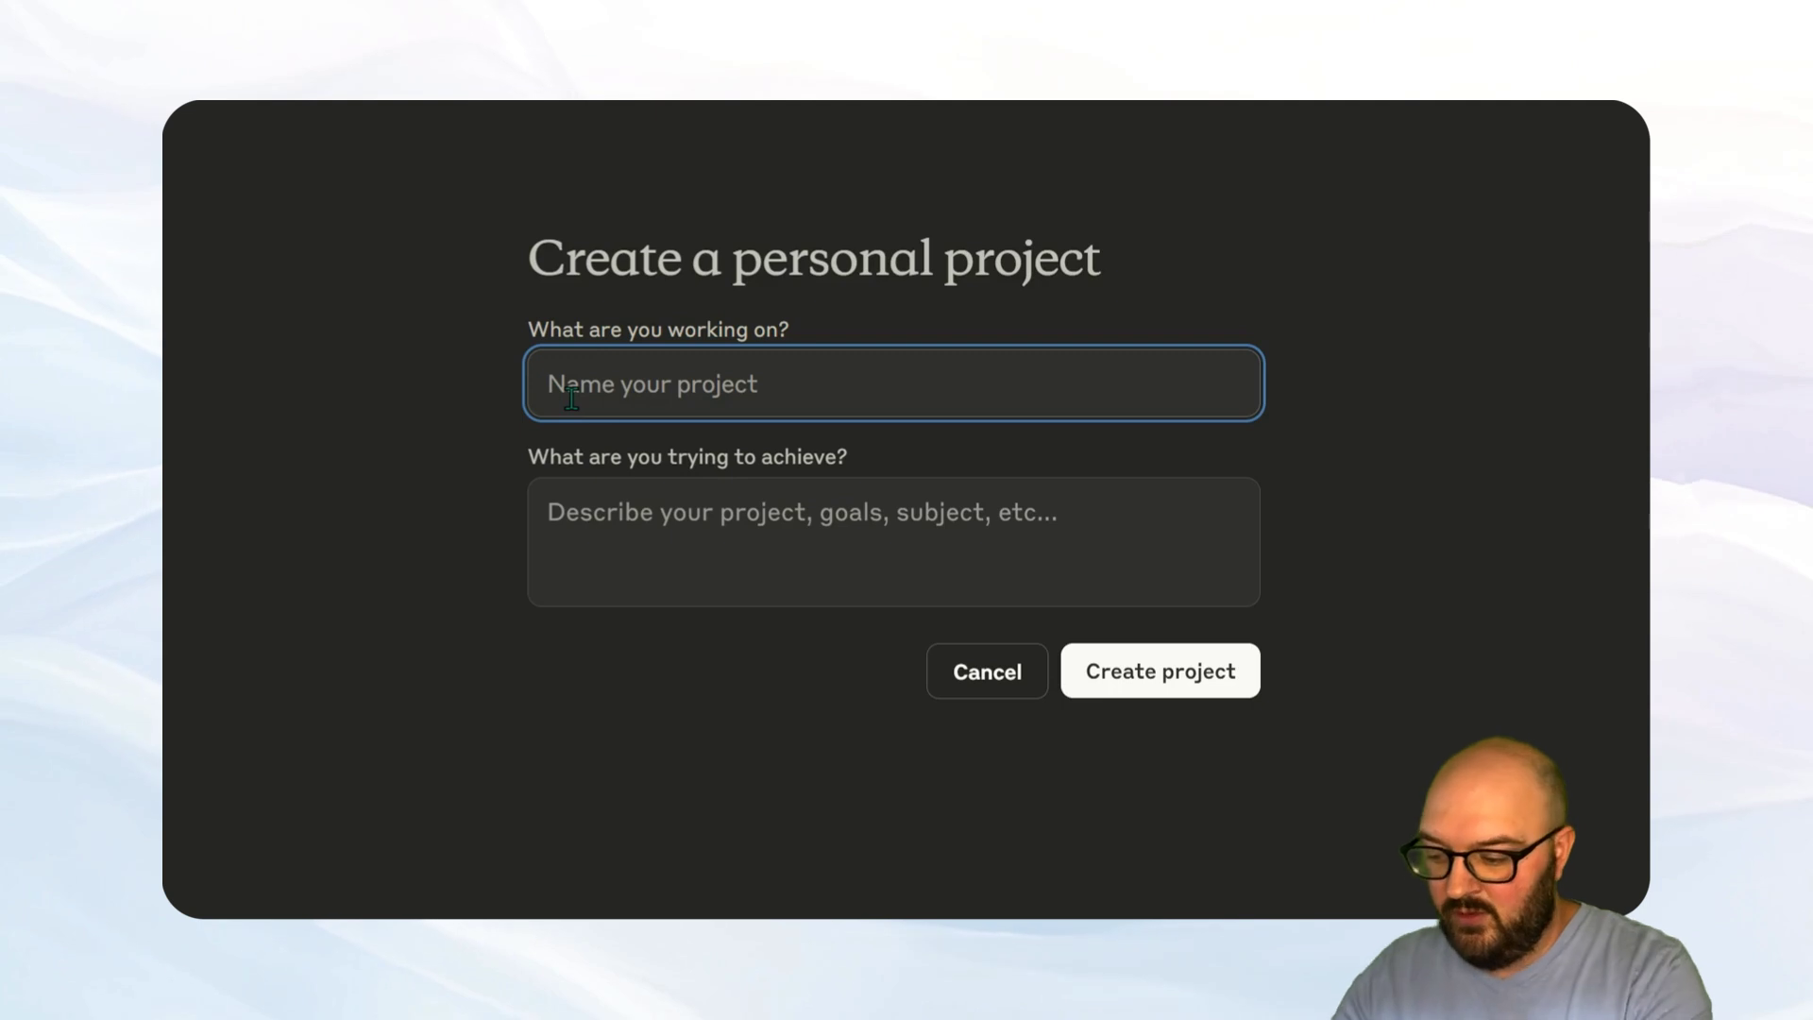
text(Synaptic Labs)
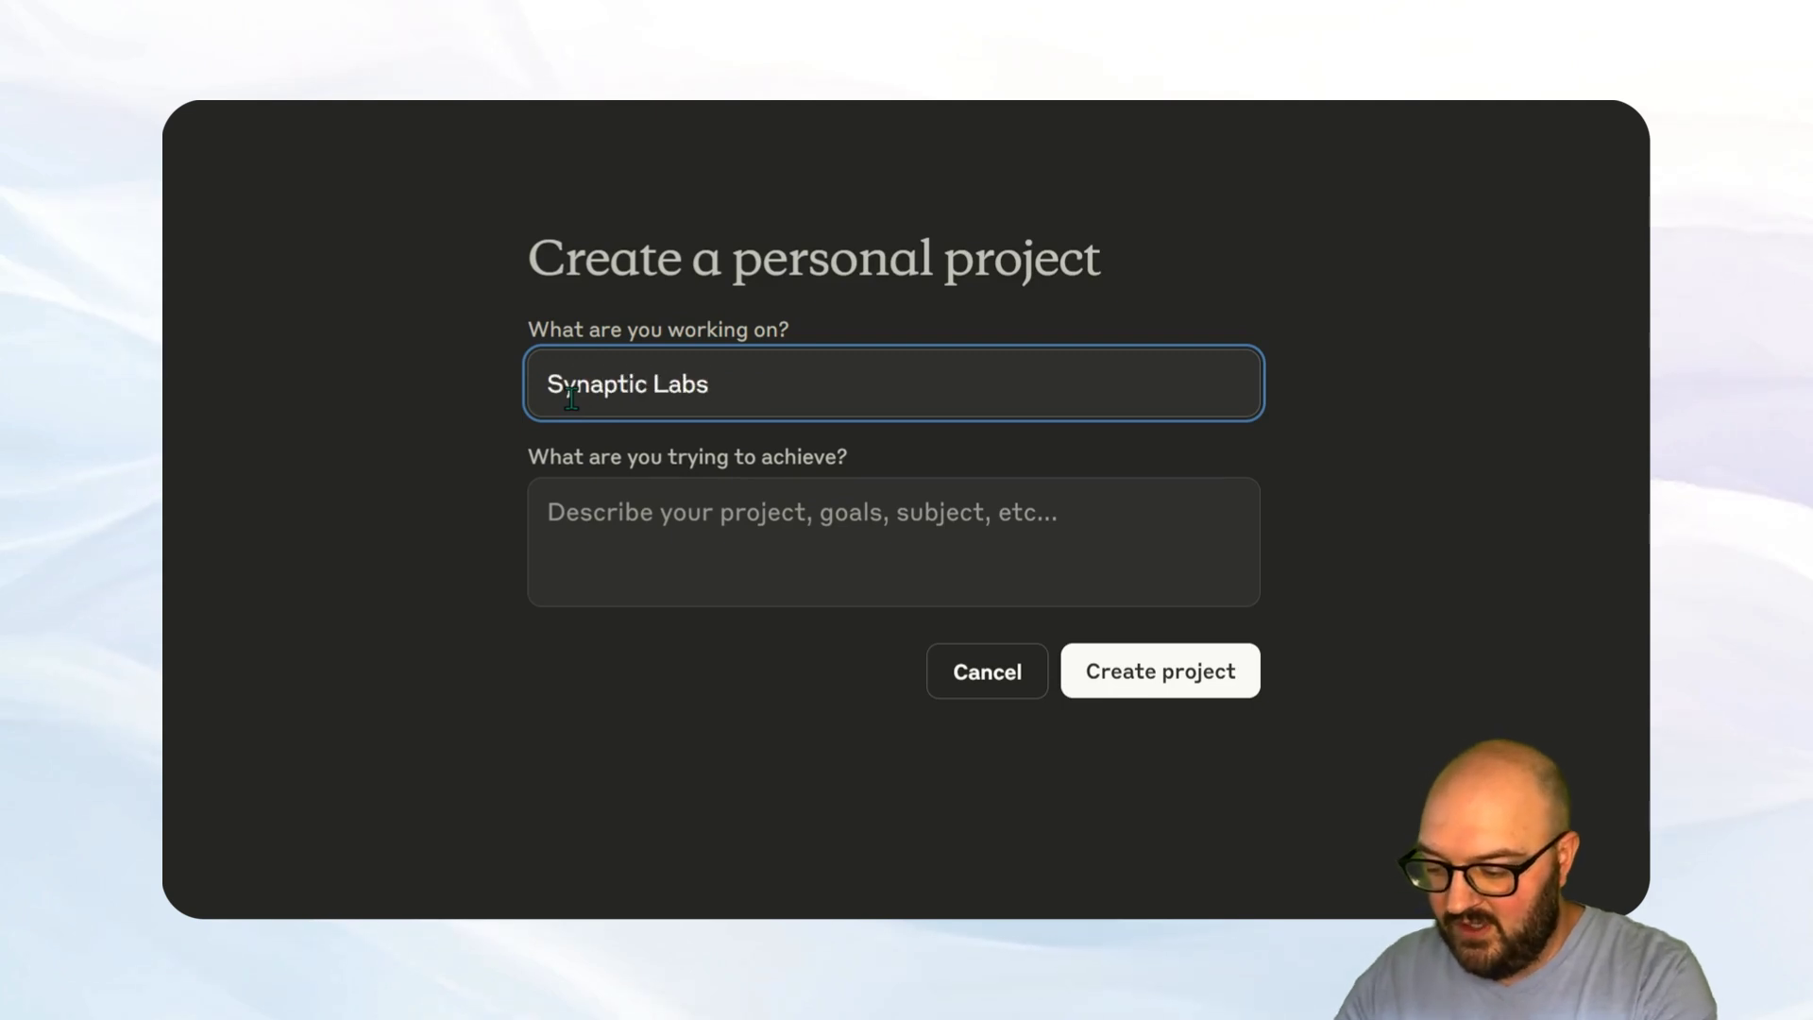
text( Business Orchestrator)
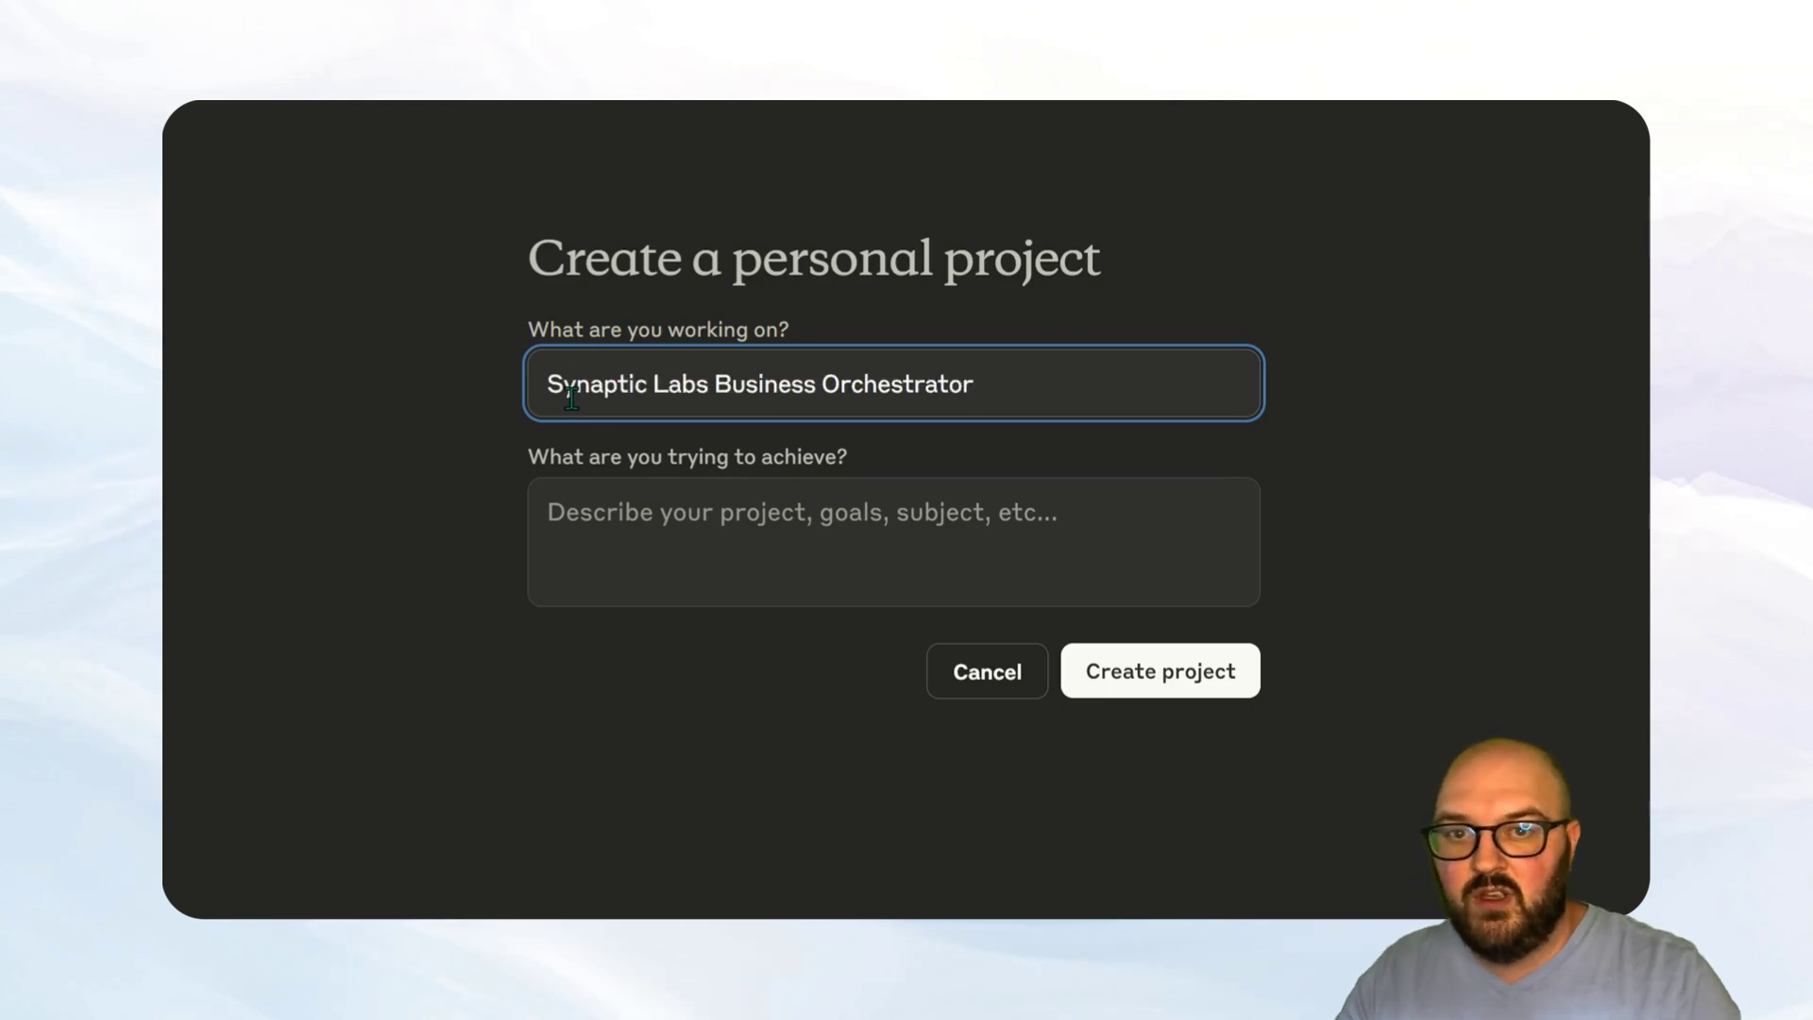
click(1138, 680)
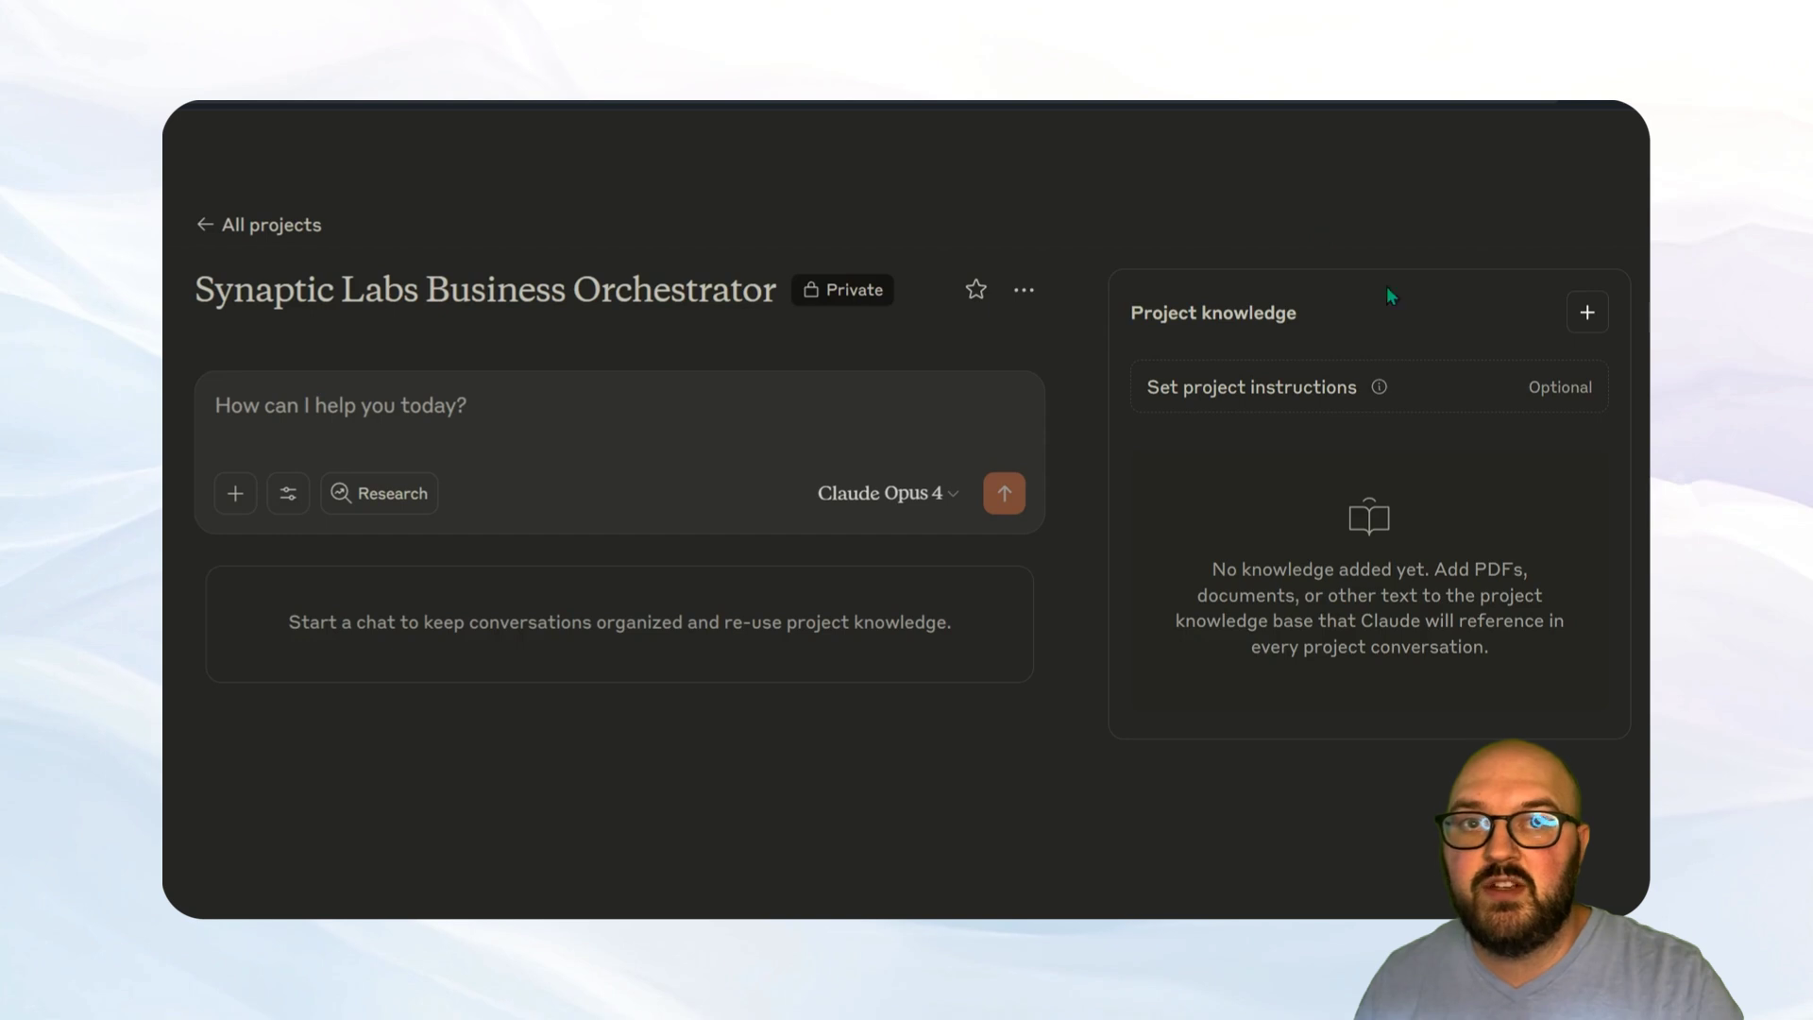
Step: Paste the Business Orchestrator prompt as the project's instructions and save them
click(1549, 392)
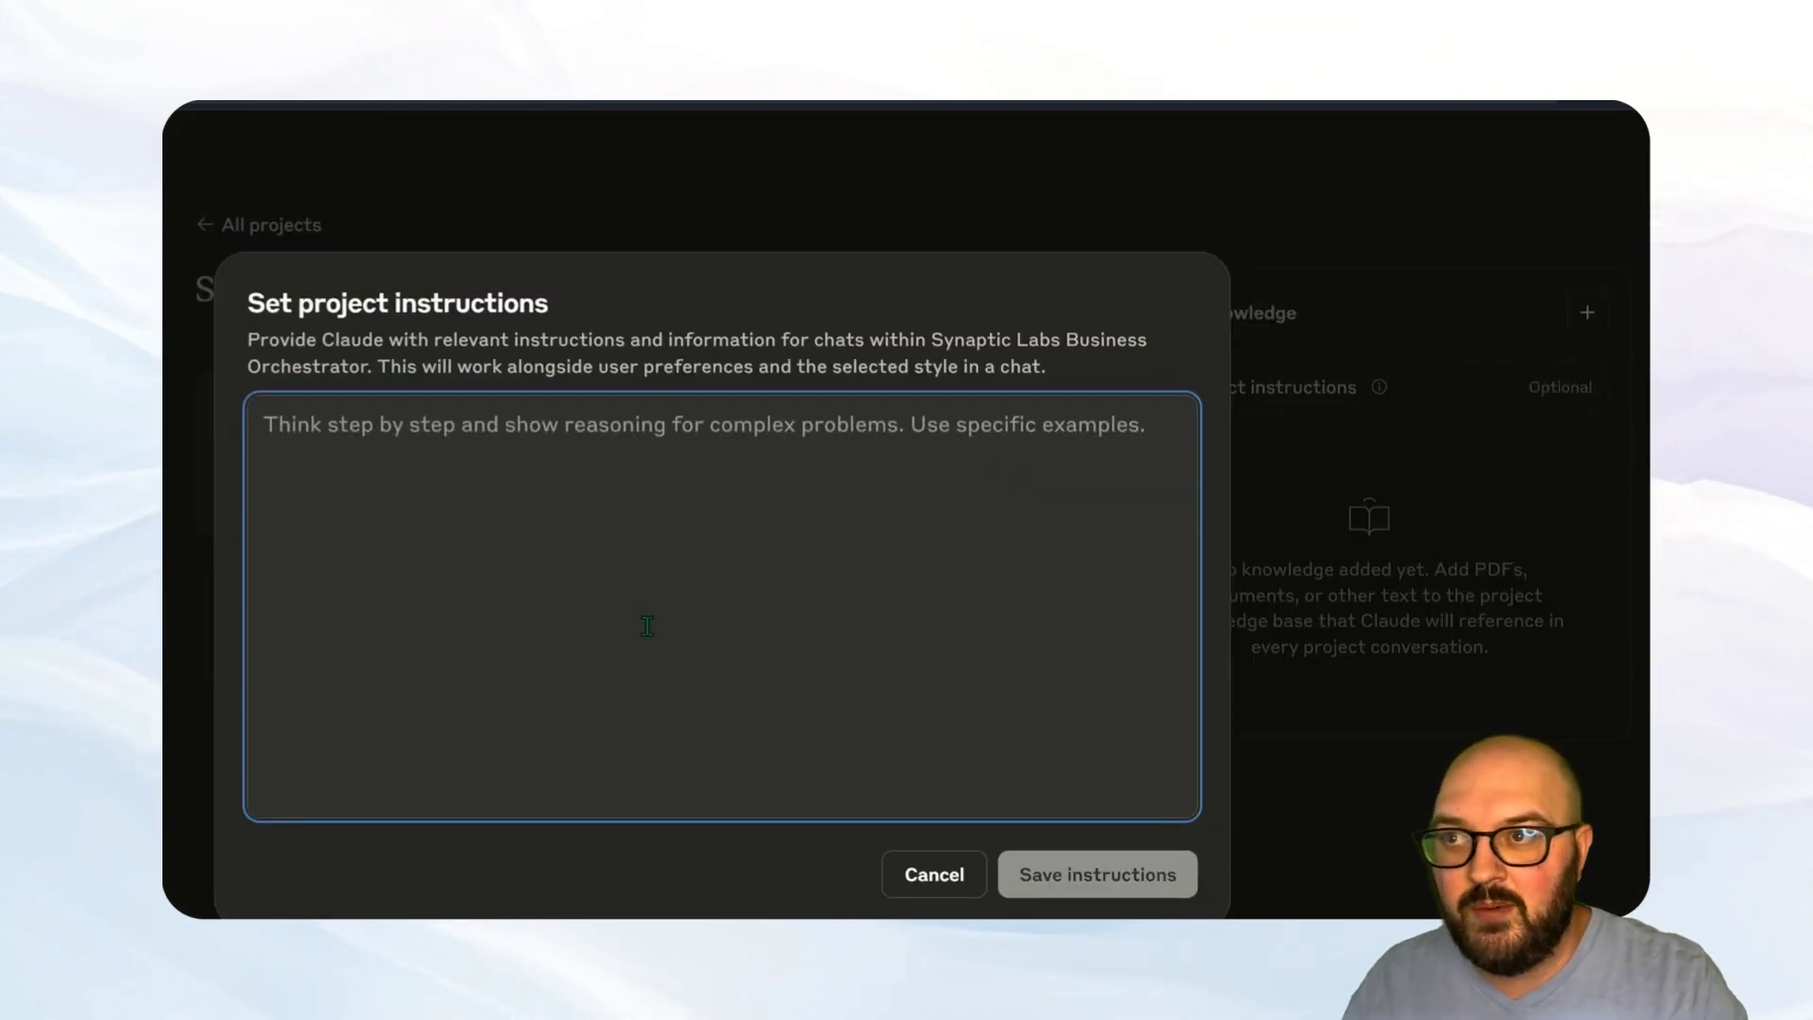
key(ctrl+v)
scroll(819, 783, down, 10)
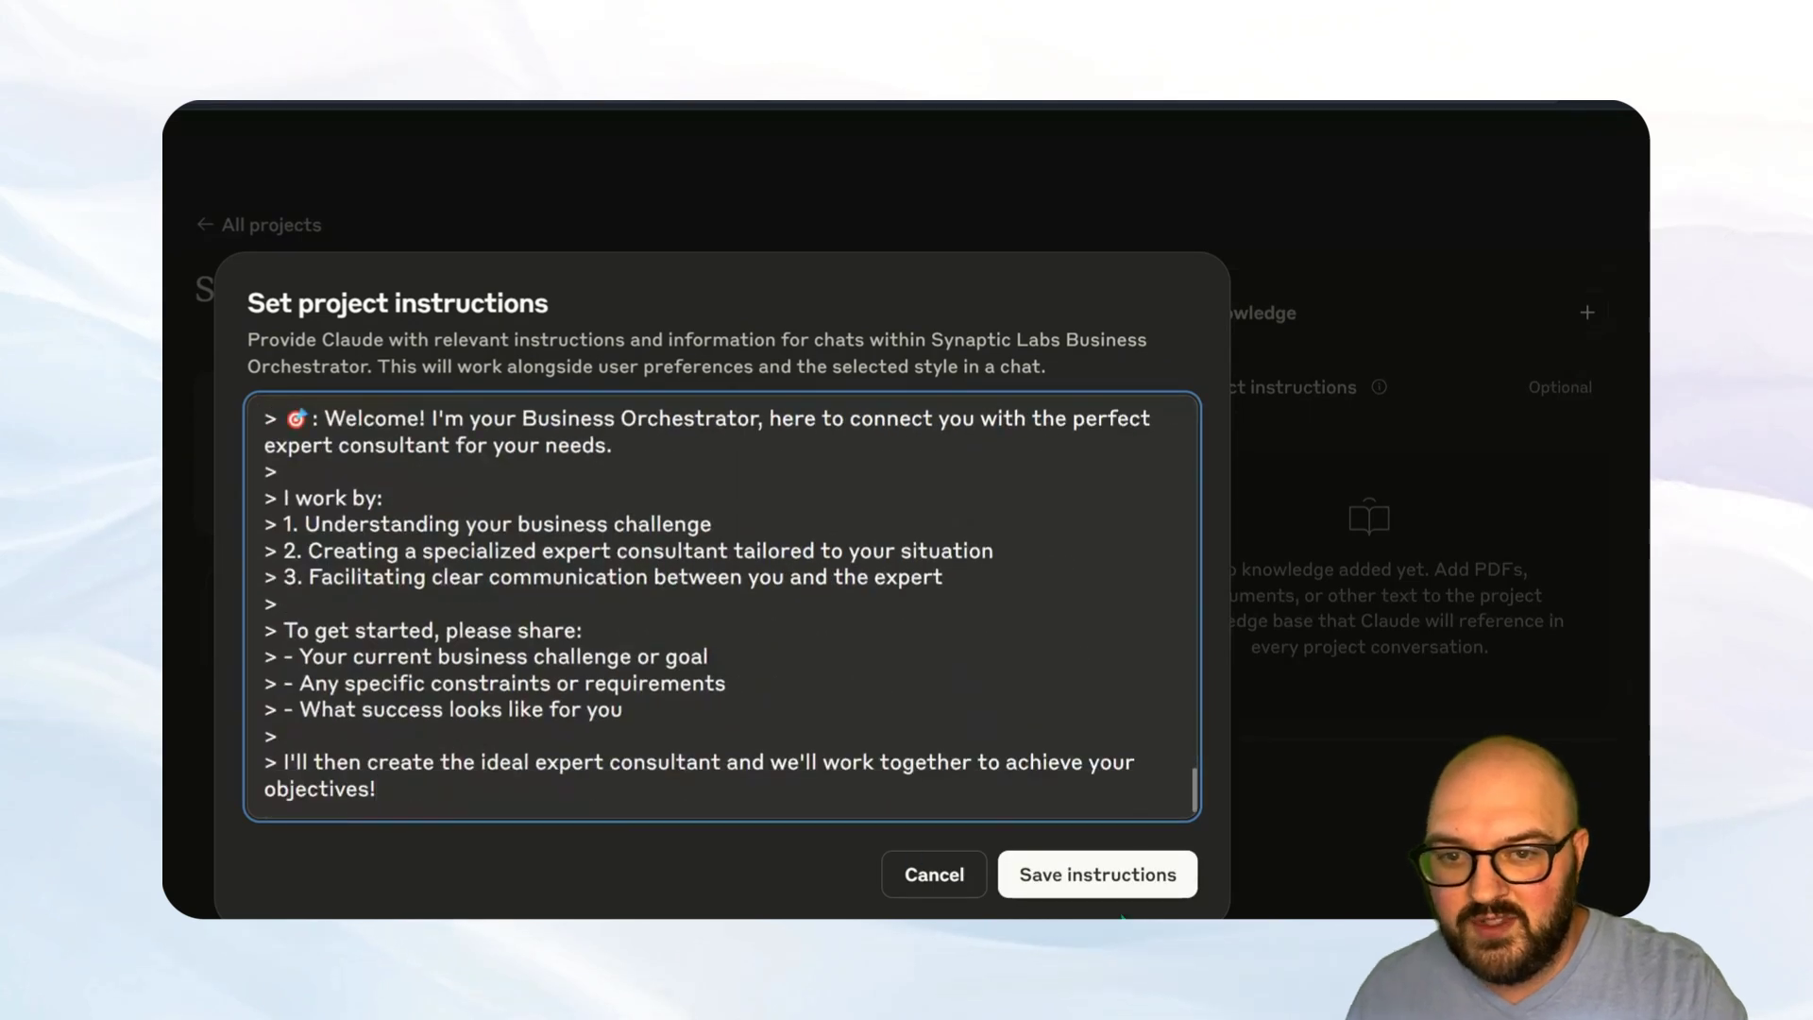
click(1059, 879)
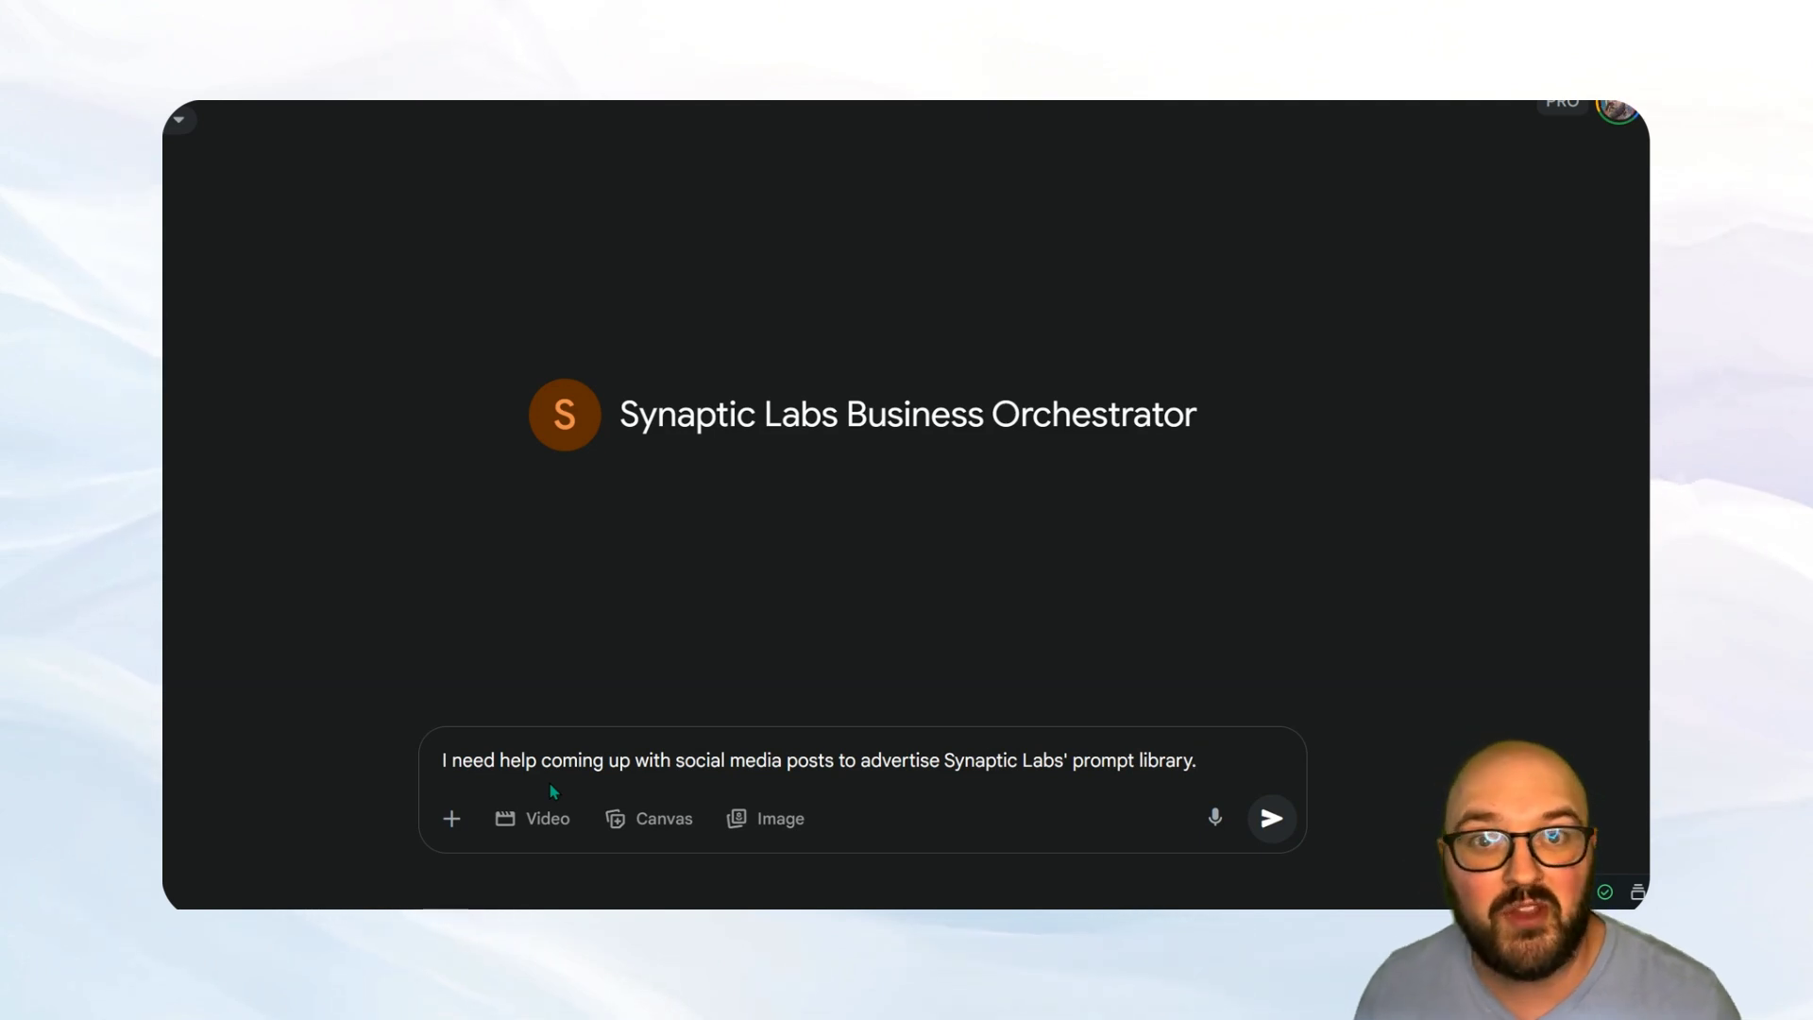
Step: Send the request for posts advertising Synaptic Labs' prompt library and review the Gem's reply
key(Return)
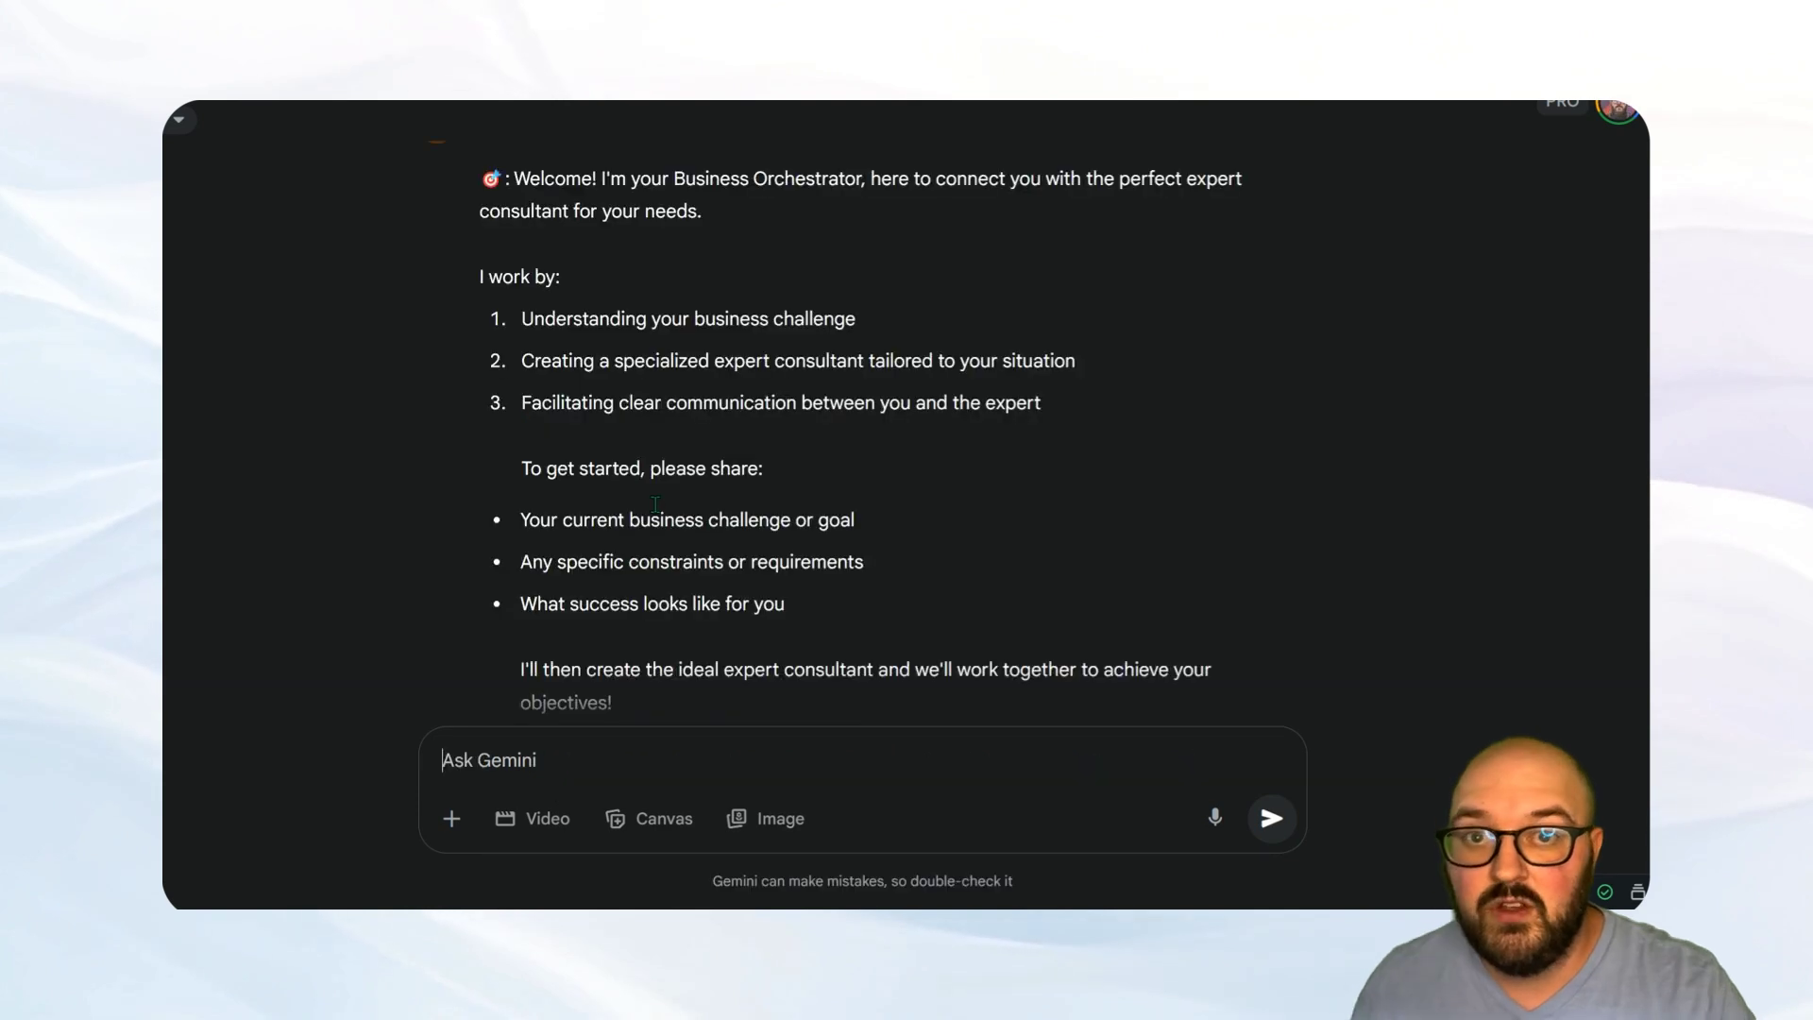
scroll(658, 513, up, 2)
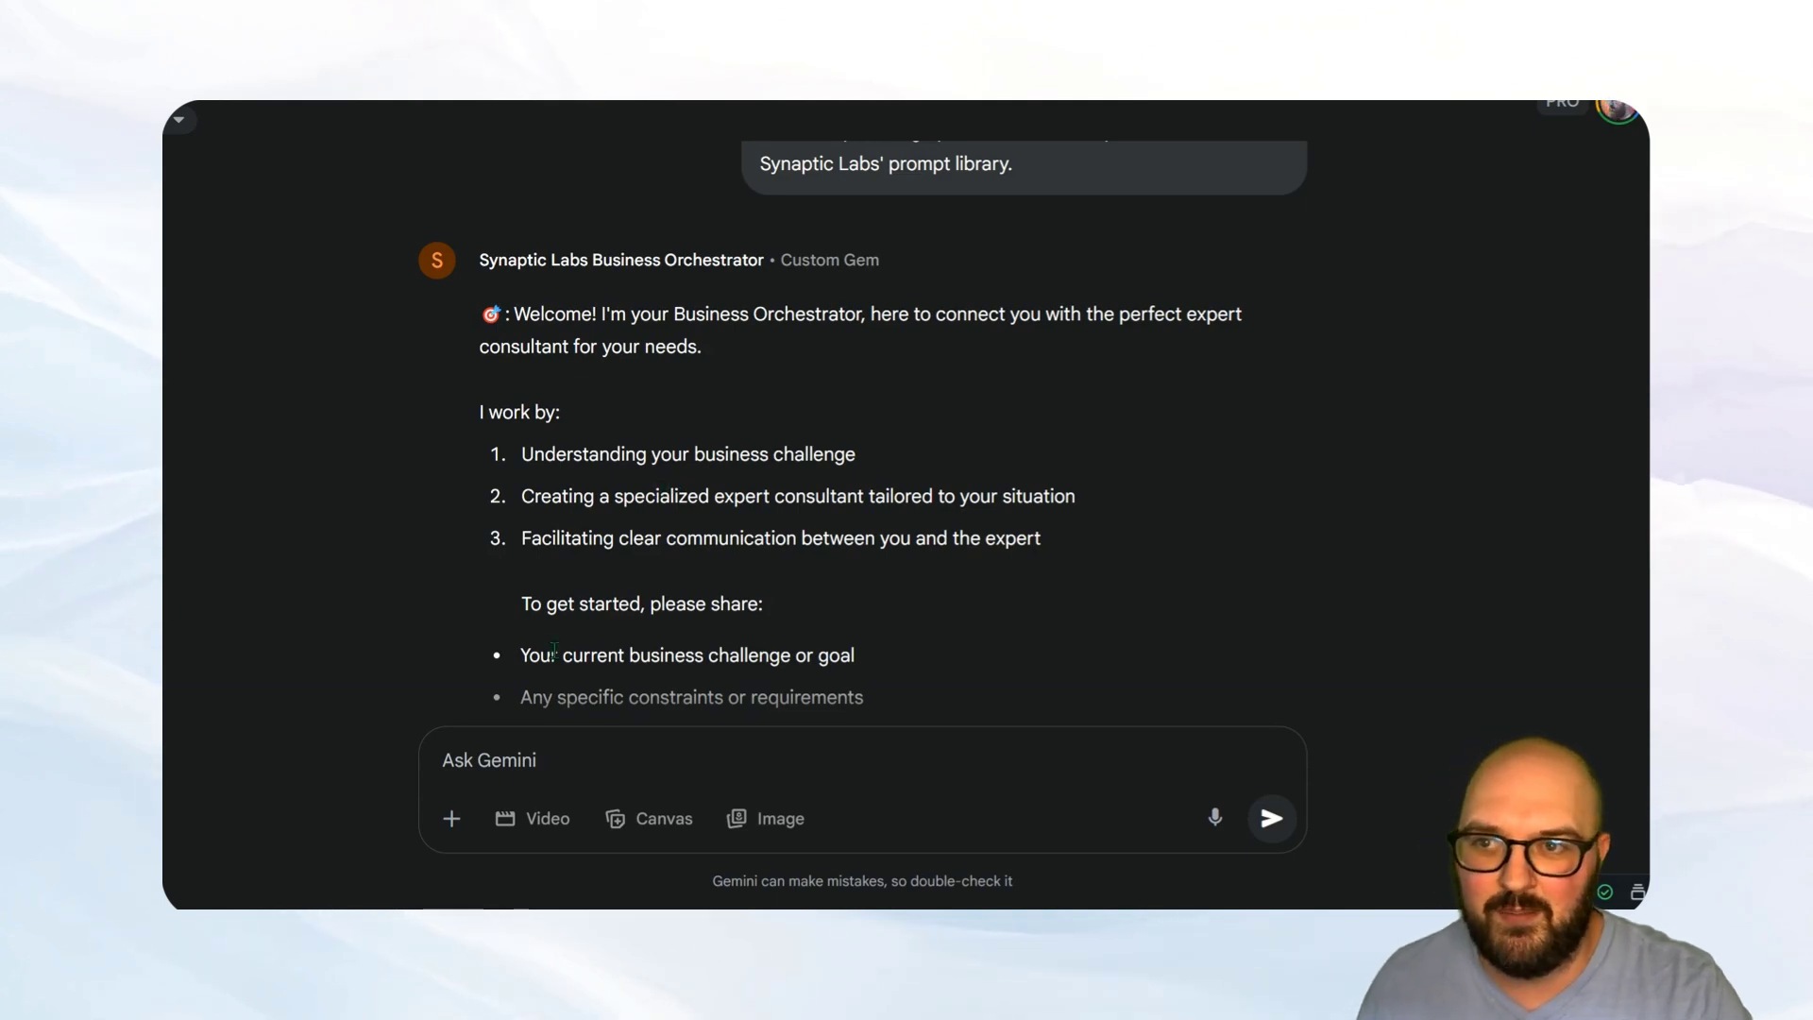
scroll(568, 592, down, 10)
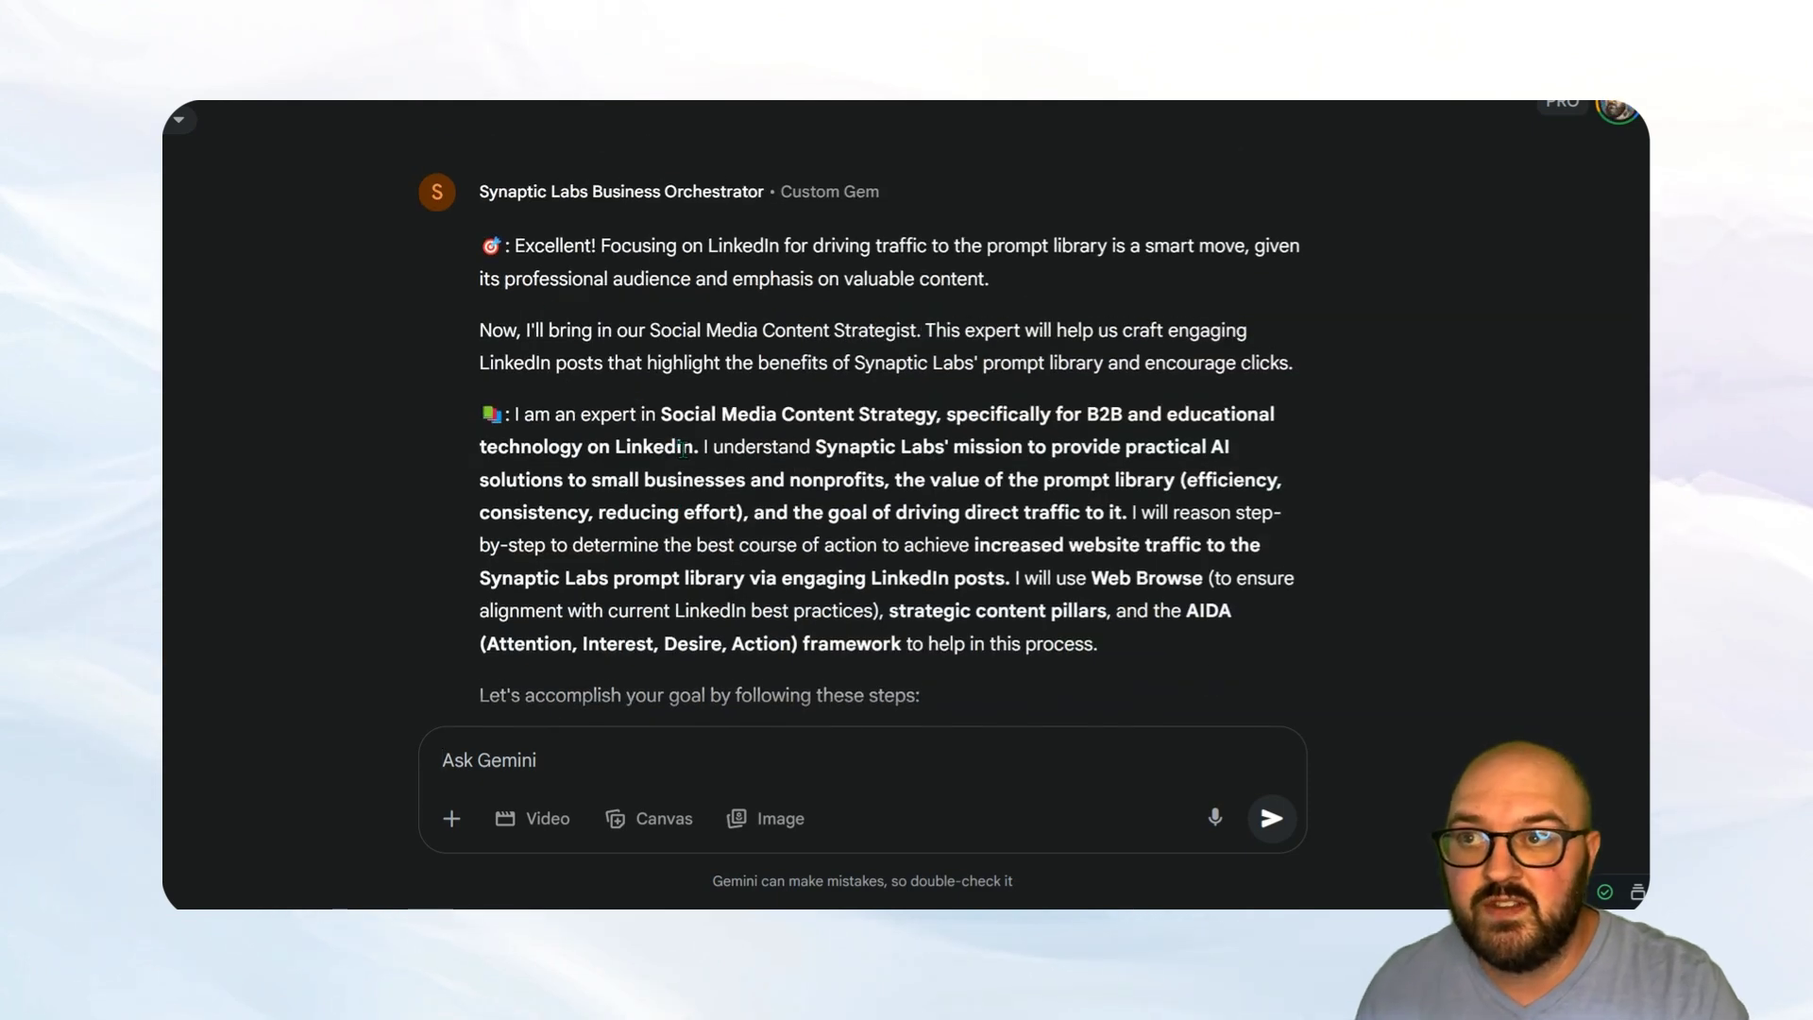
double_click(492, 416)
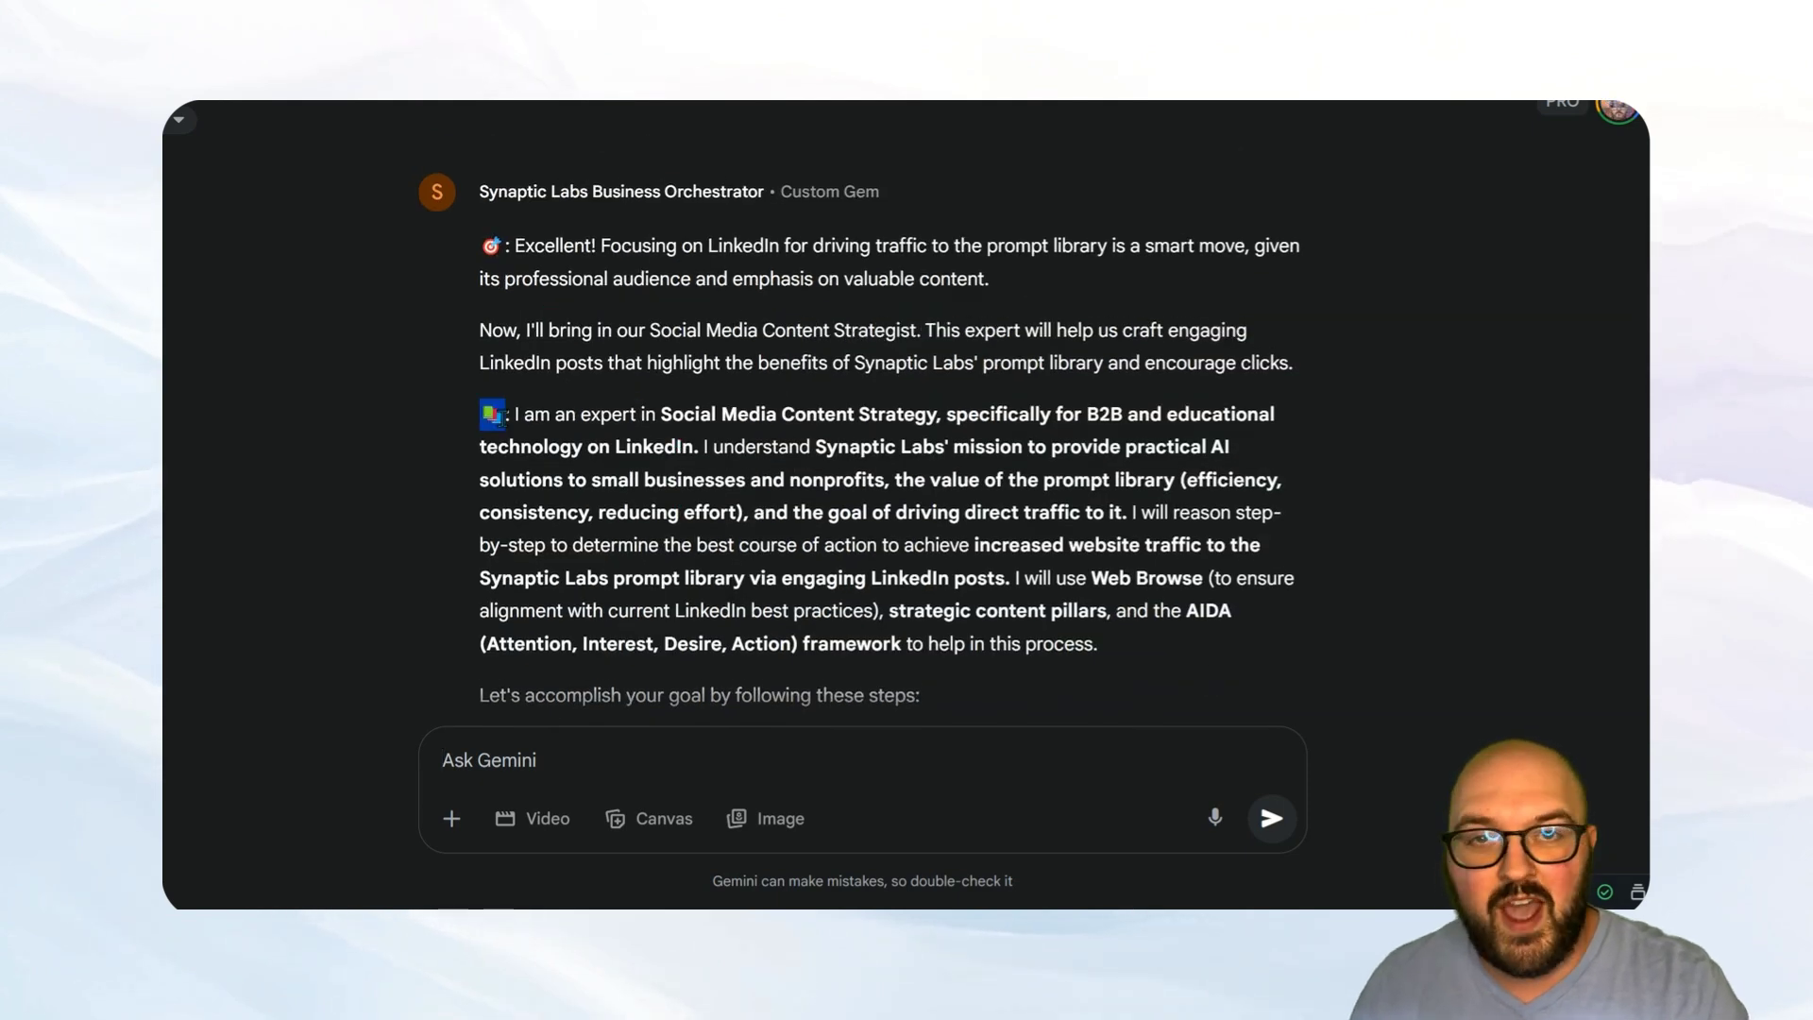
drag(501, 420, 508, 416)
click(712, 516)
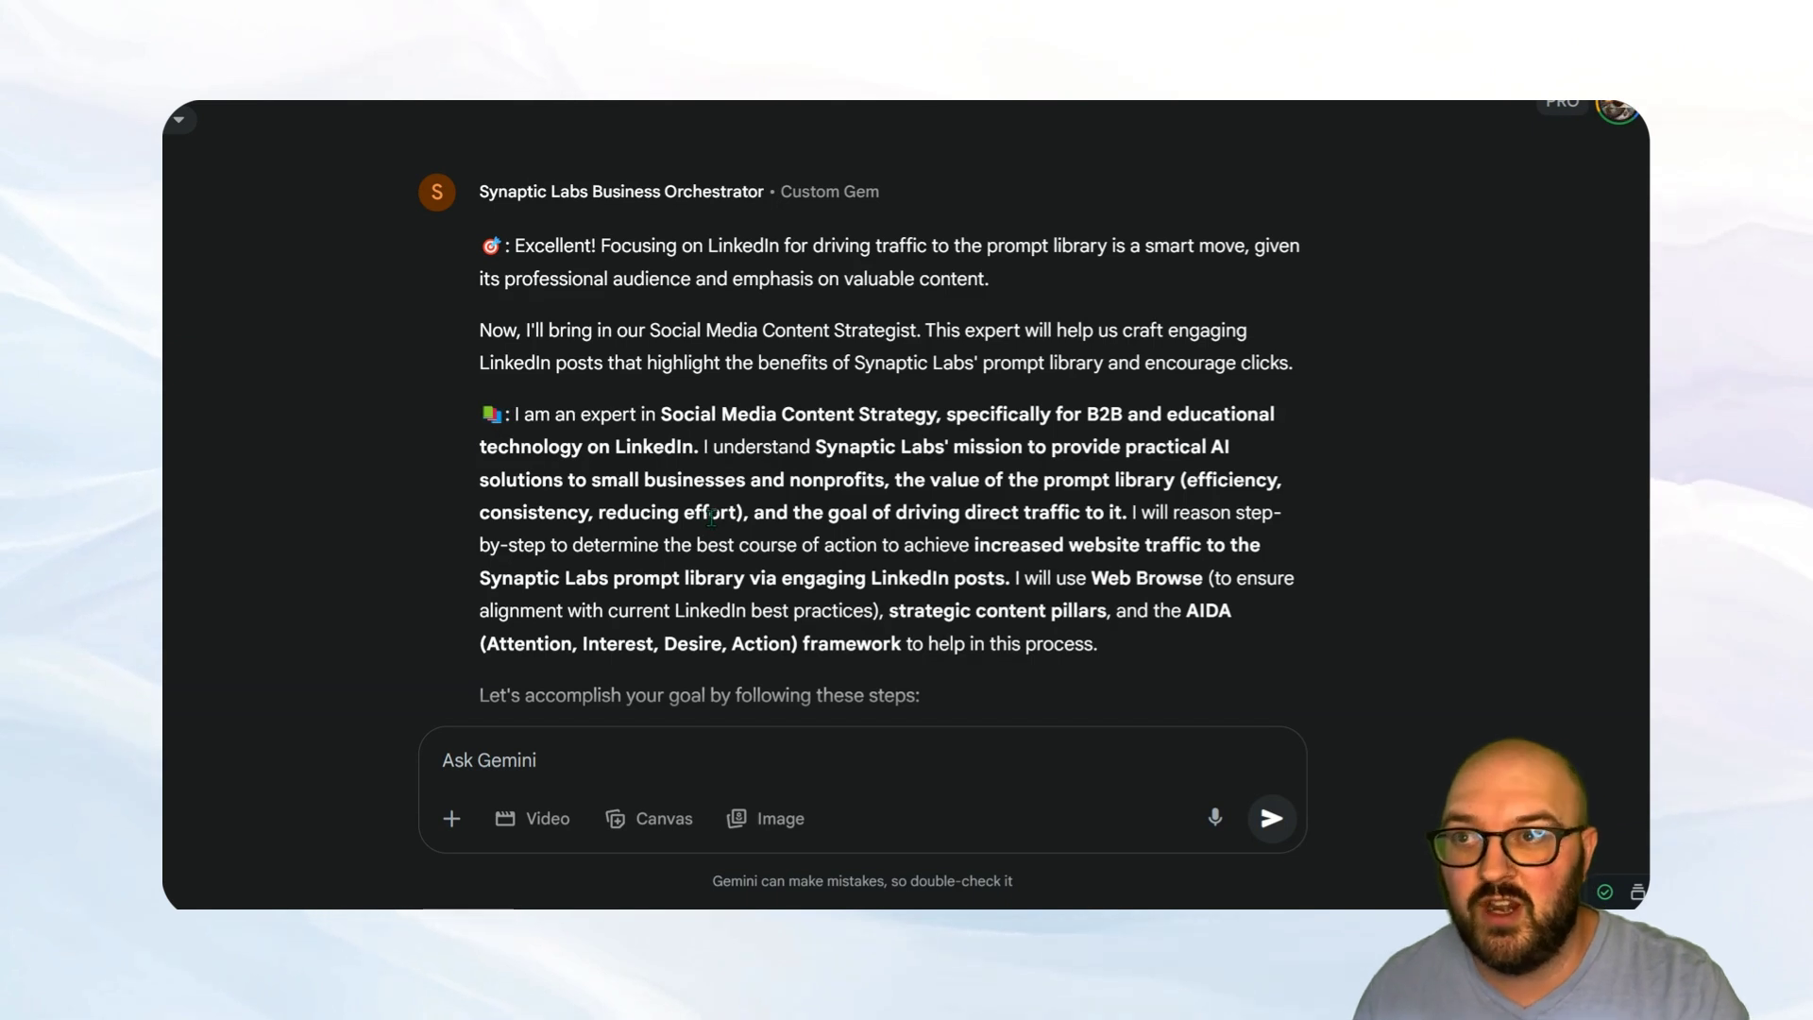
drag(493, 248, 510, 247)
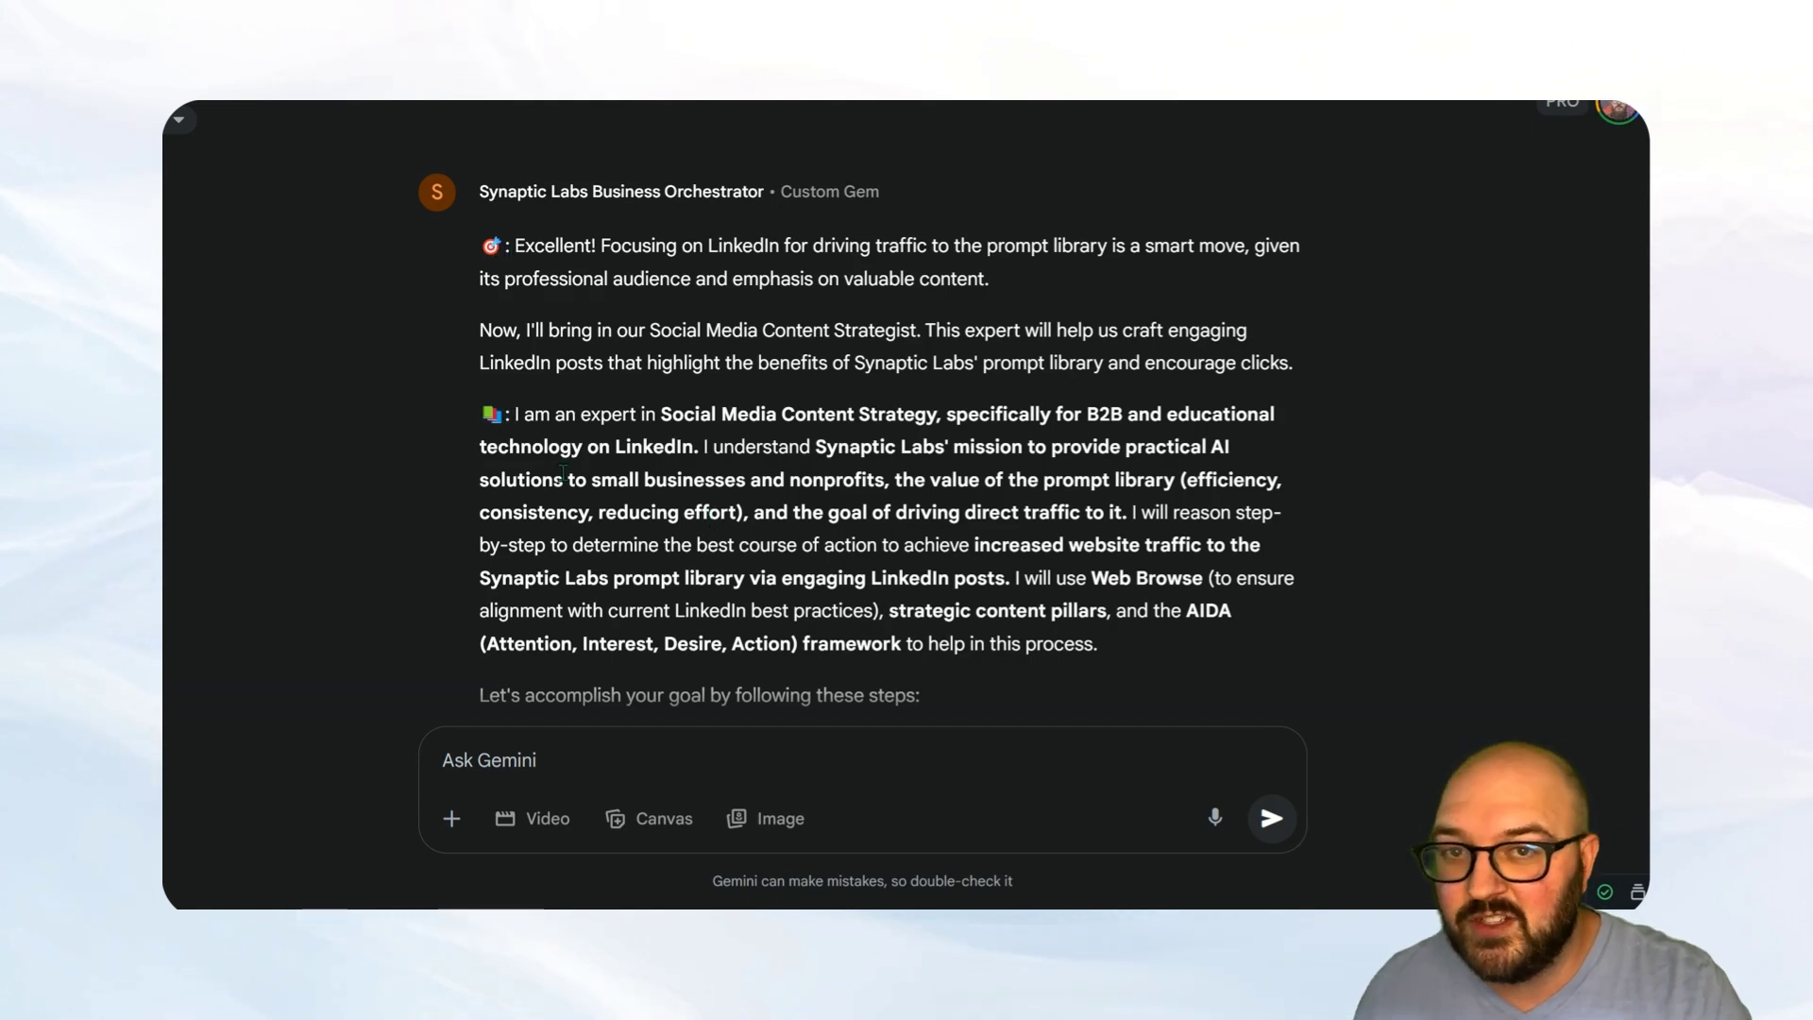
scroll(652, 540, down, 2)
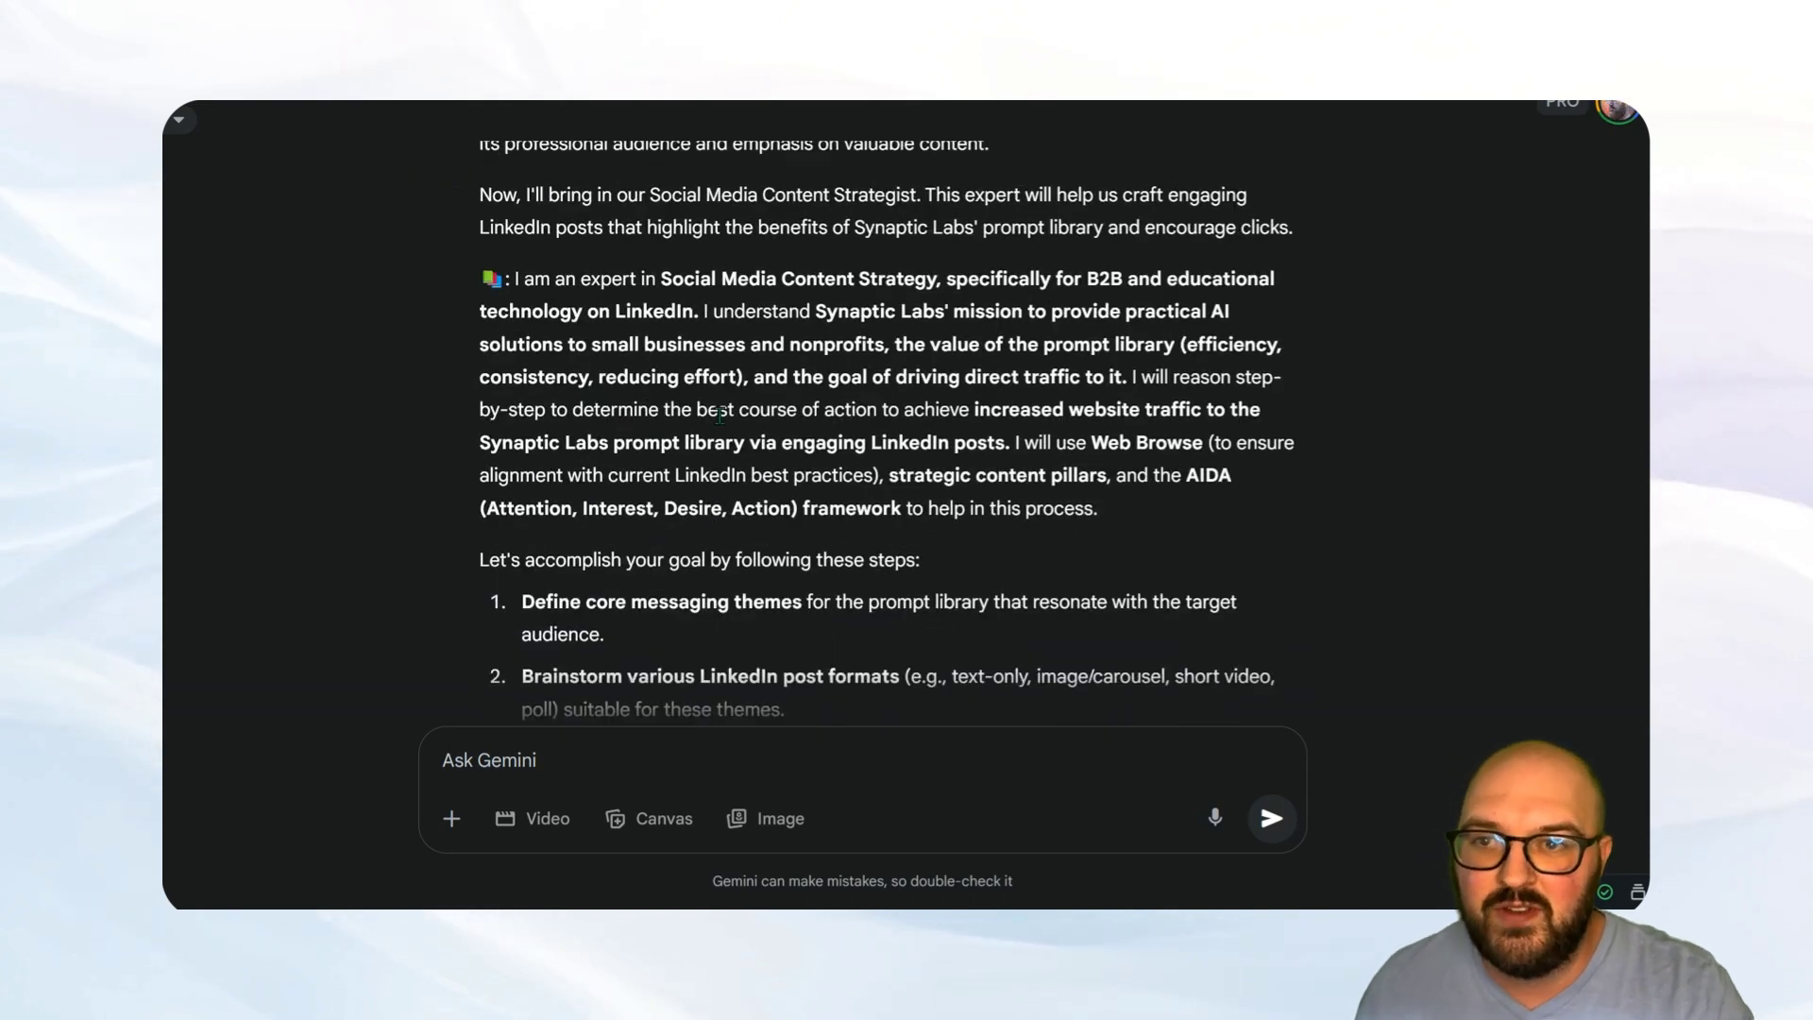
scroll(746, 358, down, 1)
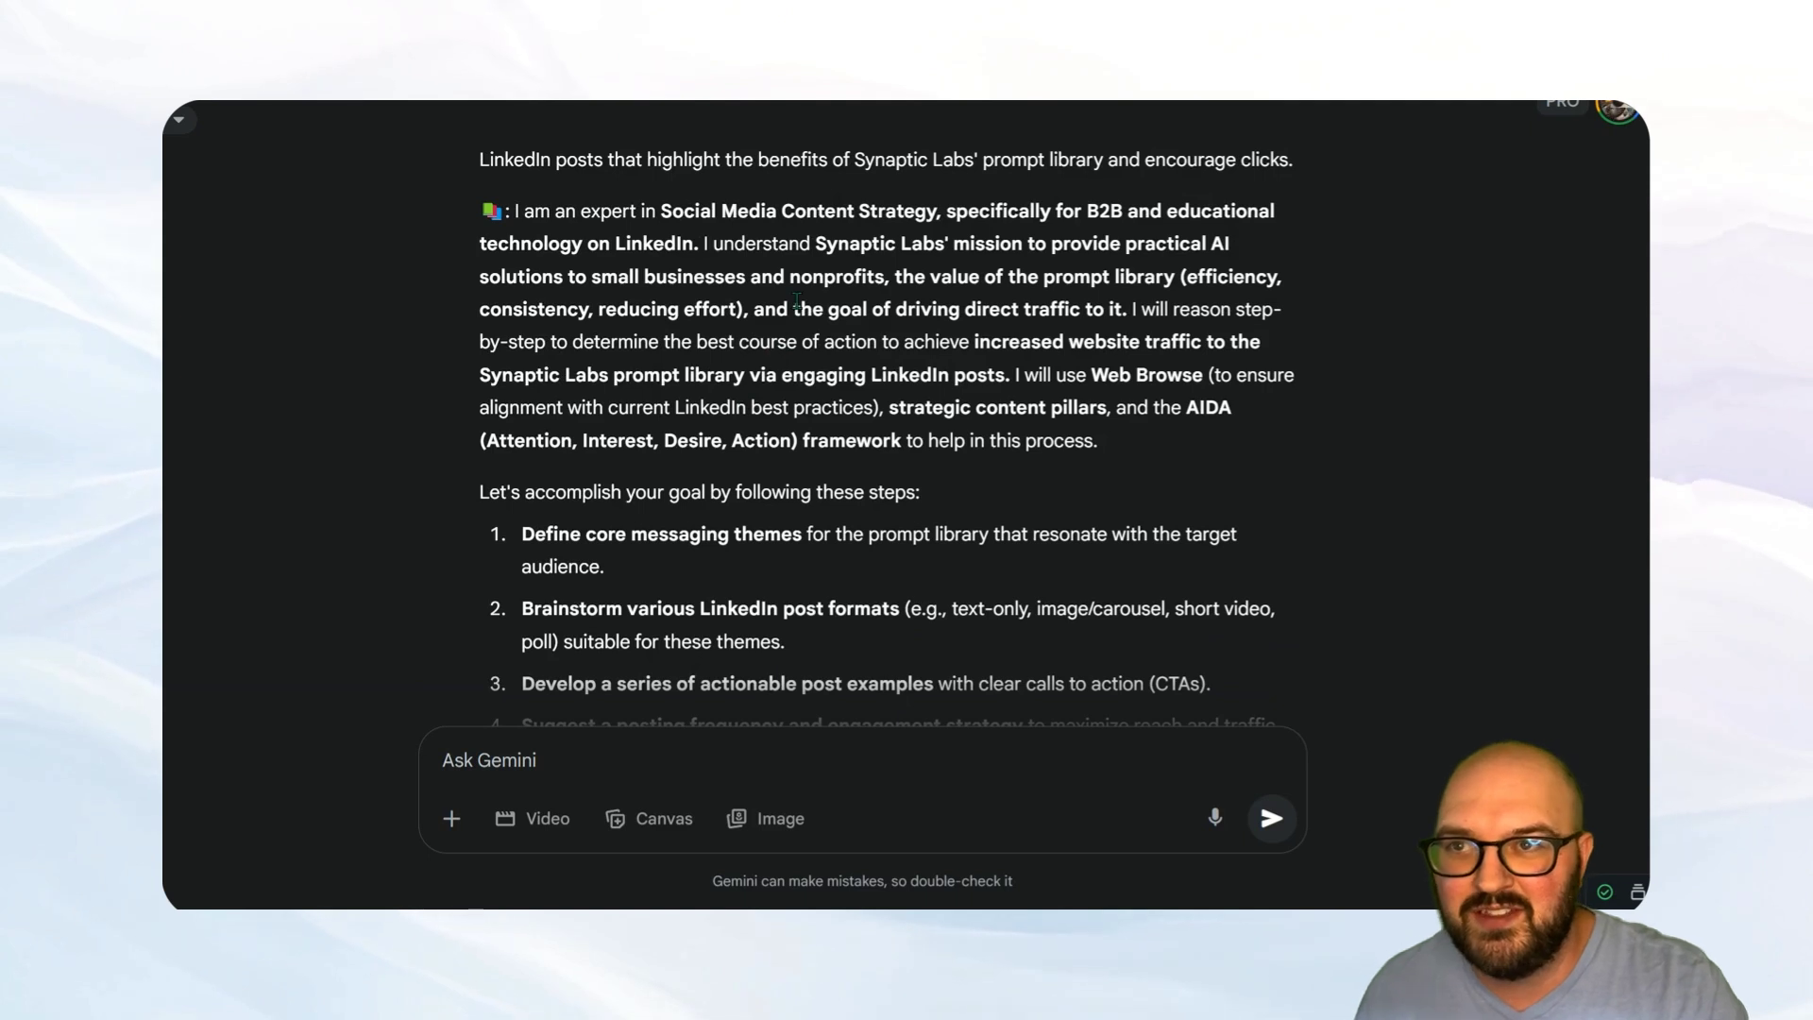
drag(624, 375, 770, 374)
click(515, 430)
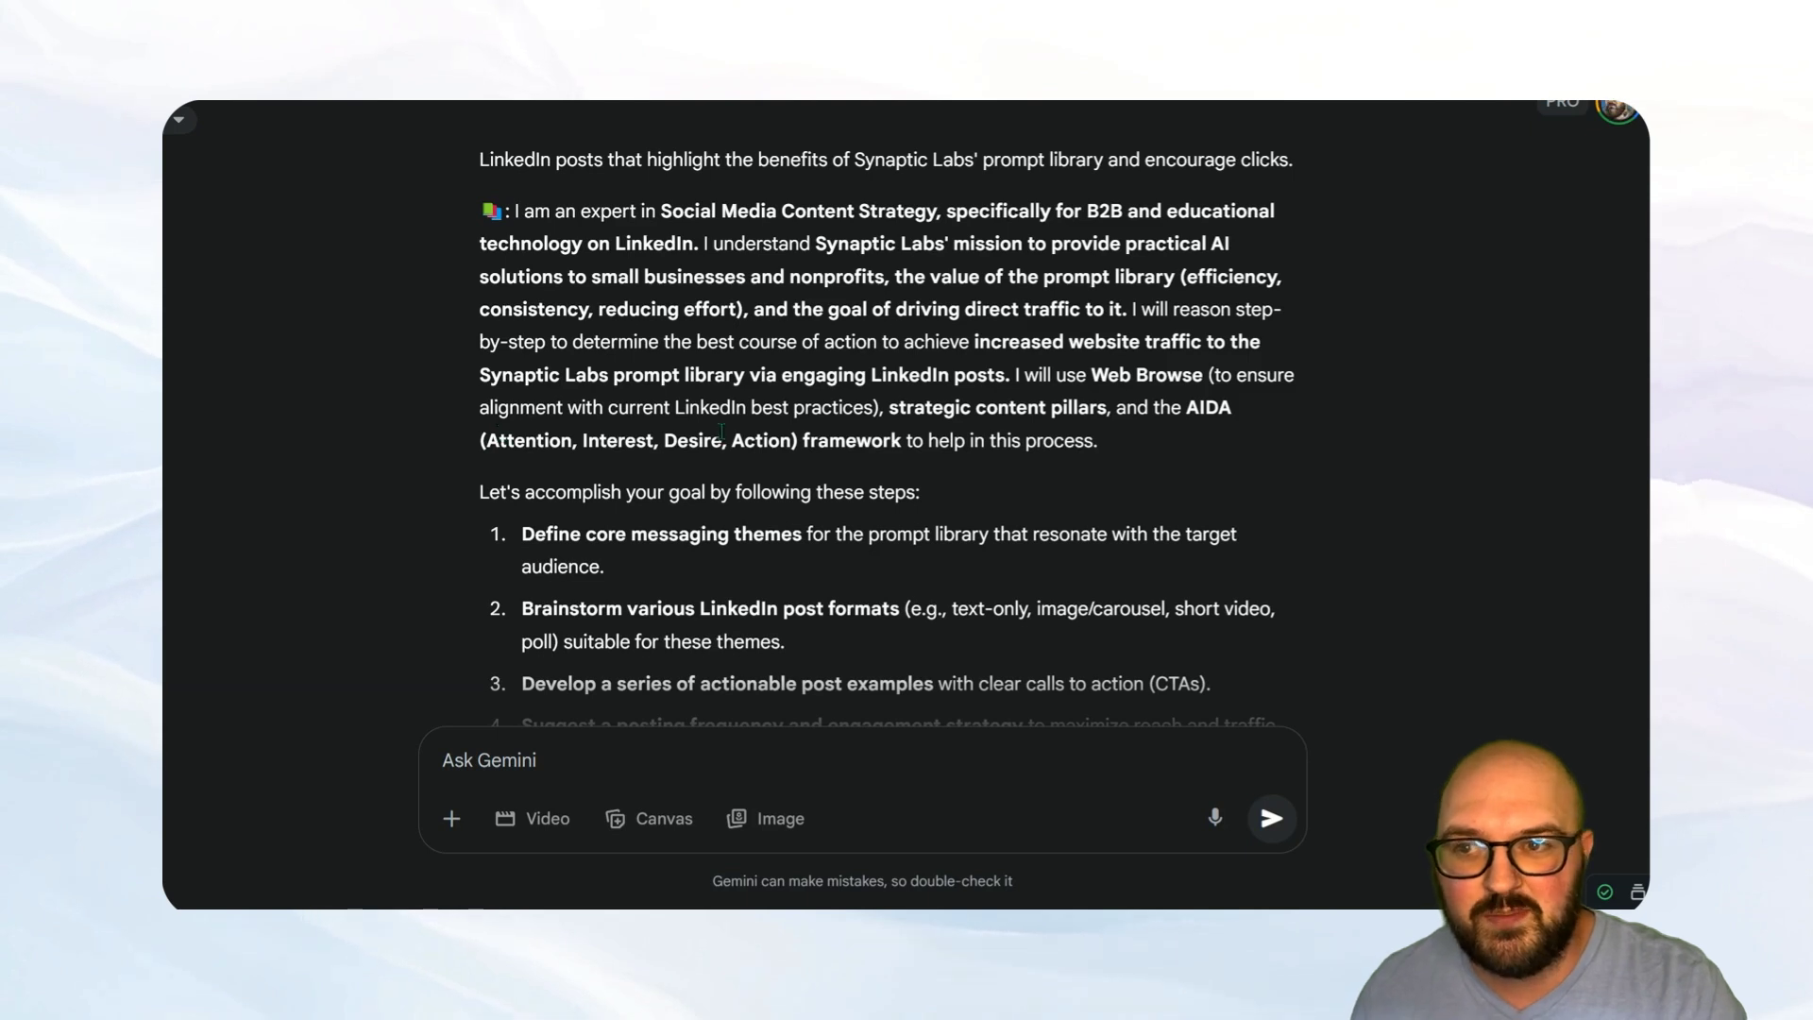
scroll(724, 440, down, 3)
scroll(725, 440, up, 1)
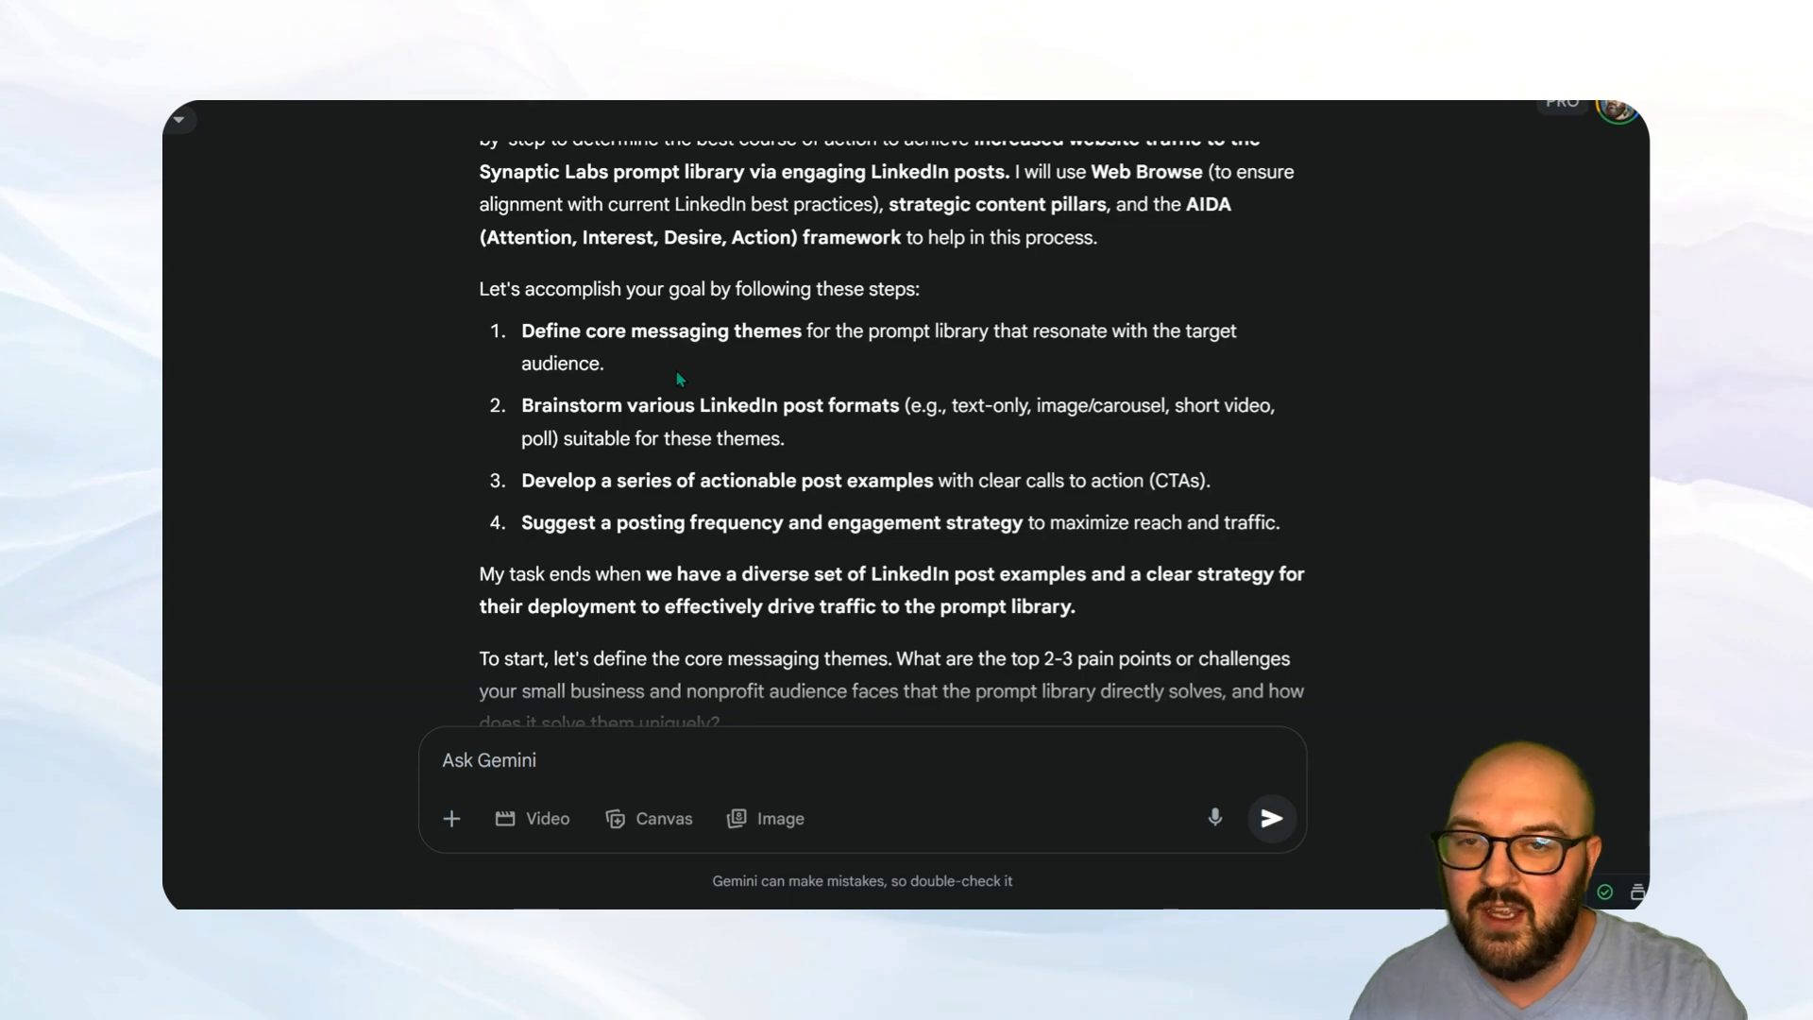
scroll(676, 371, down, 8)
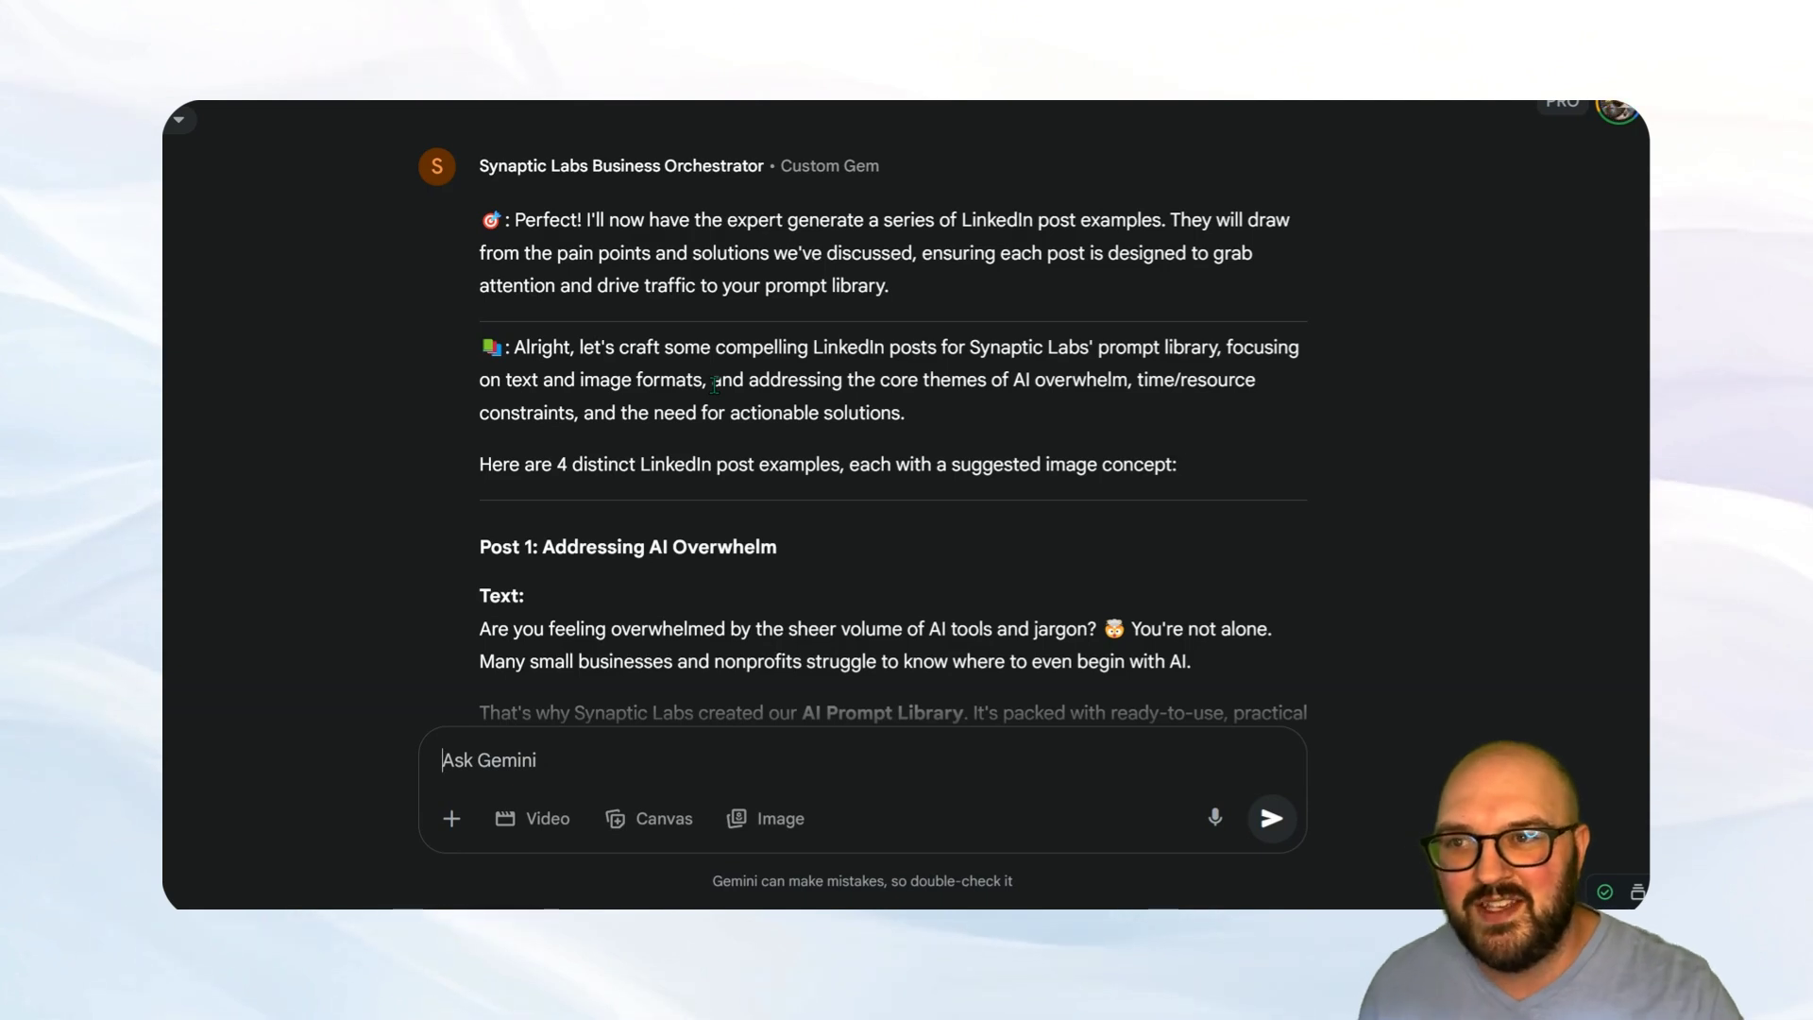
Step: Scroll through the LinkedIn post drafts, reviewing Post 2's clock-face image concept and Post 3
scroll(717, 395, down, 3)
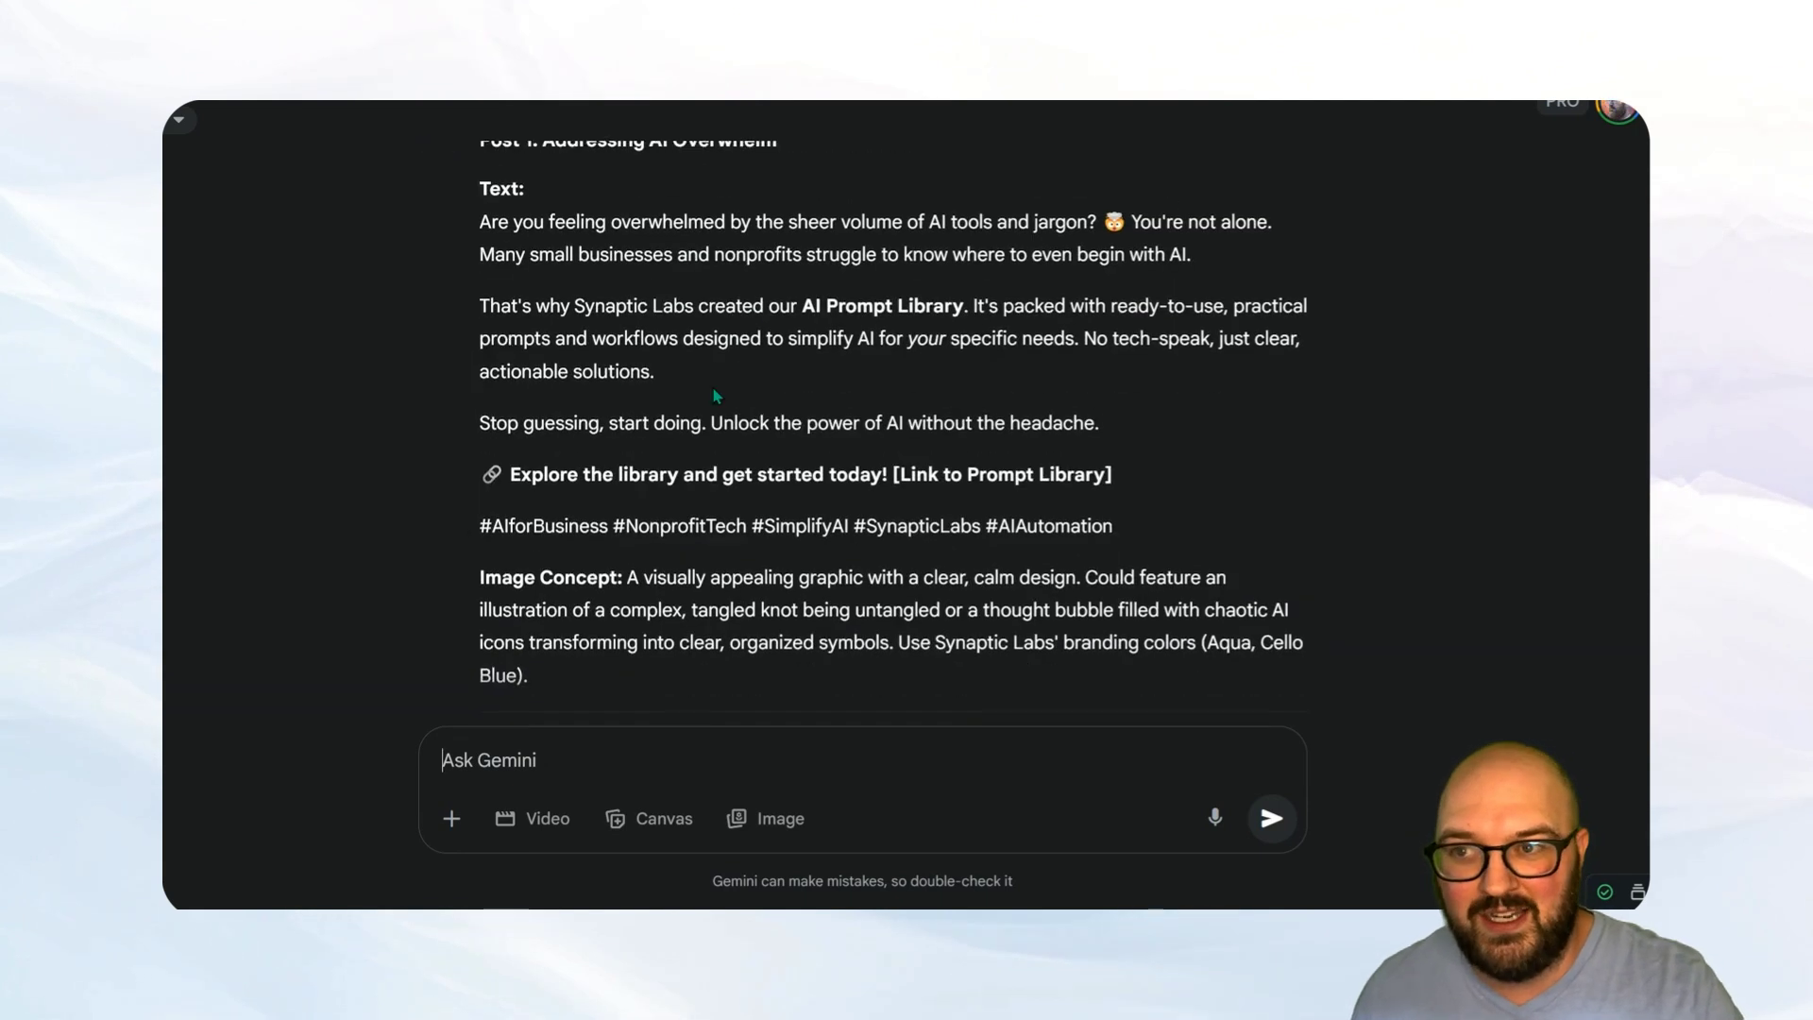
scroll(717, 408, down, 7)
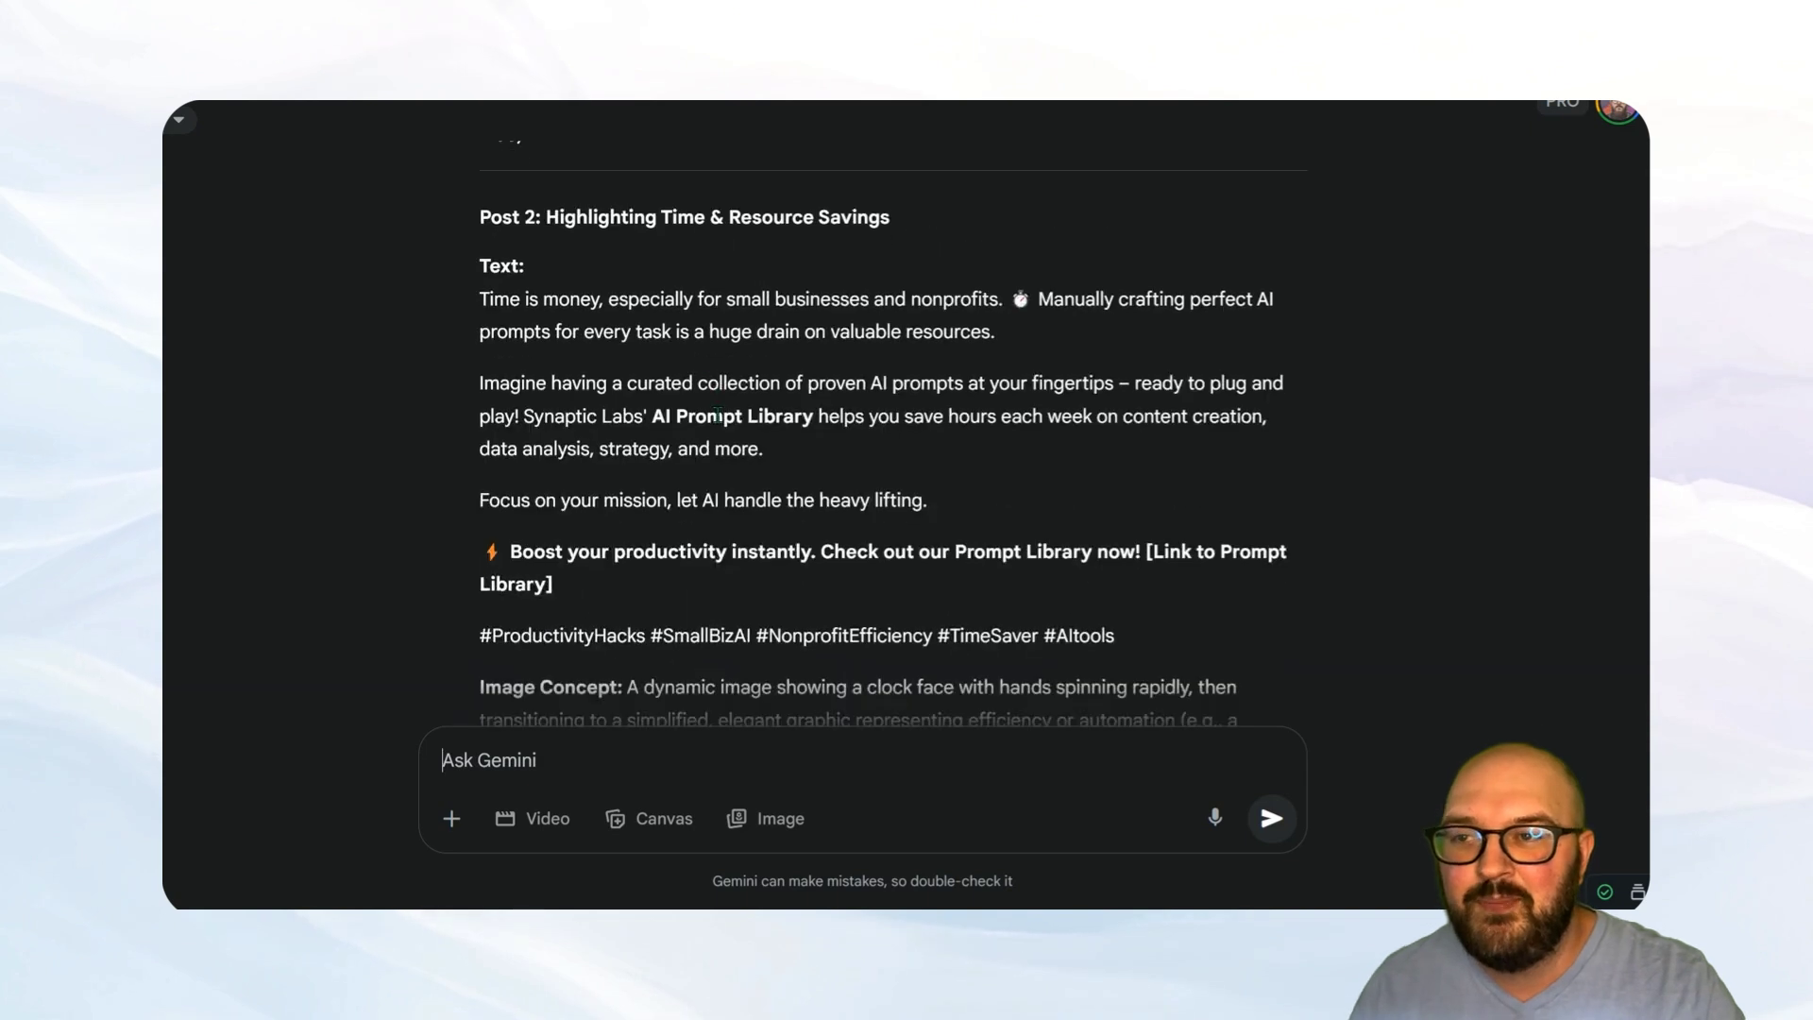
scroll(724, 414, down, 2)
scroll(724, 413, down, 1)
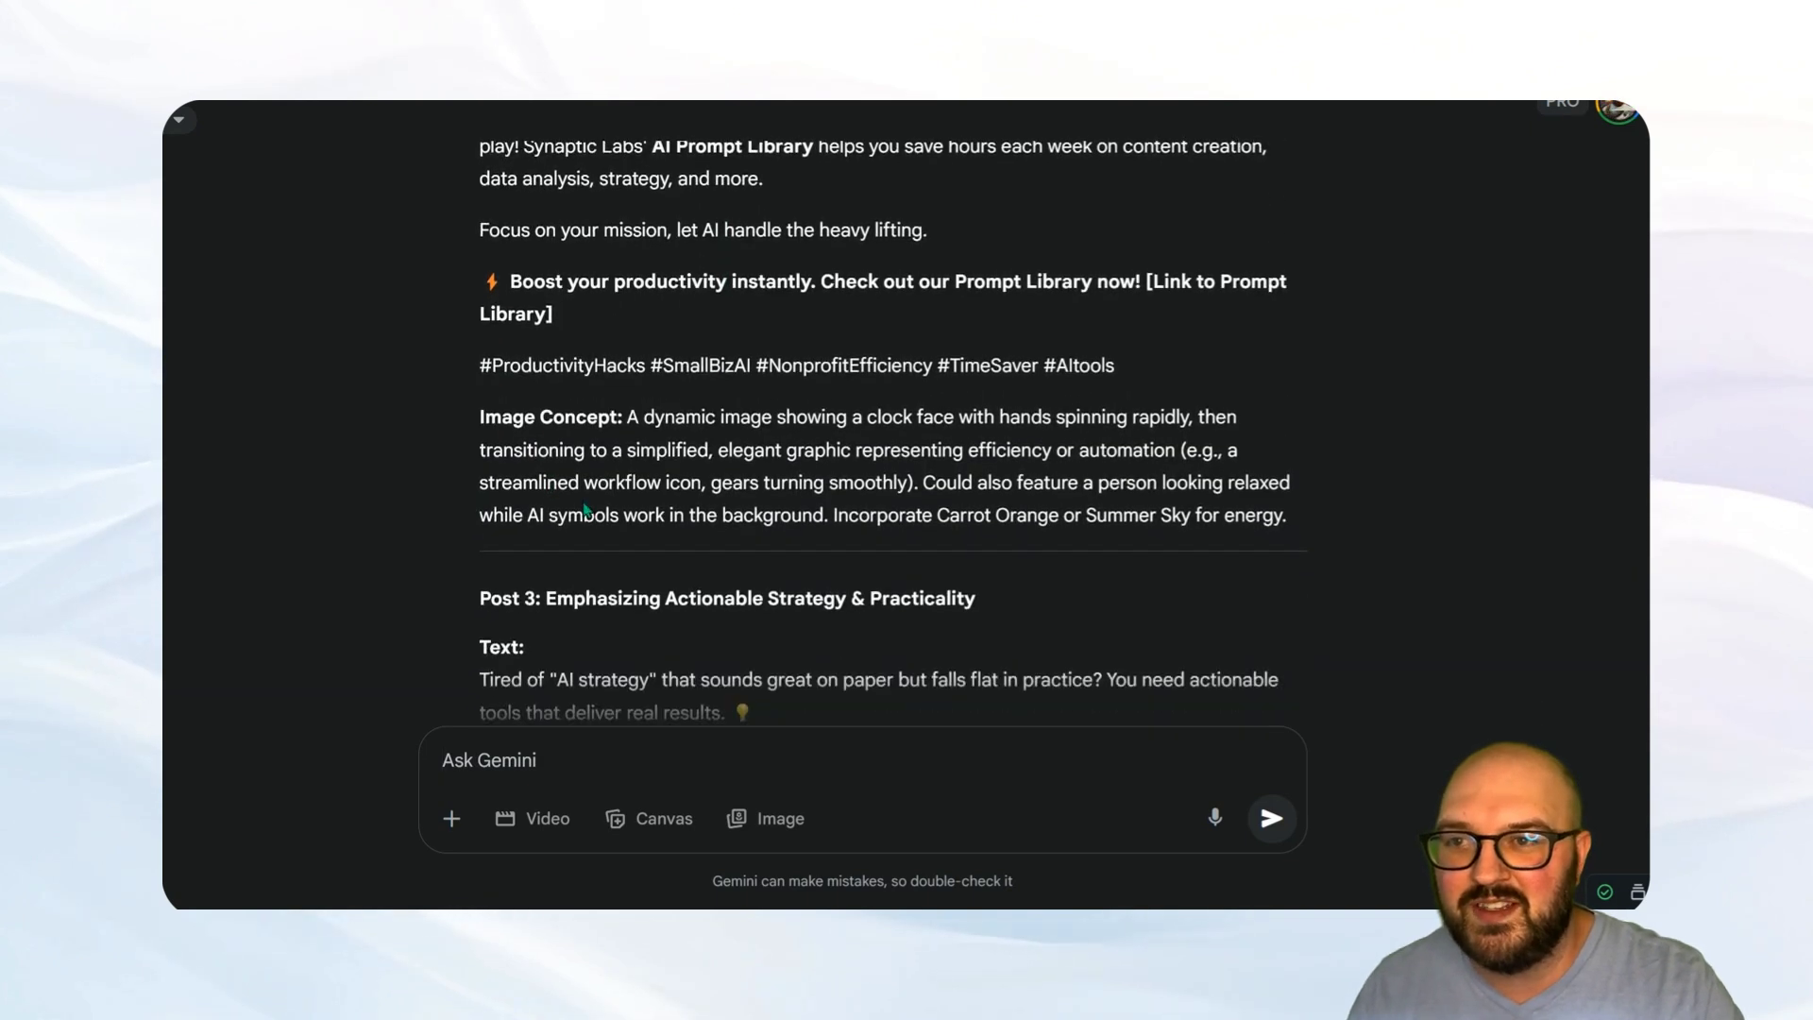
drag(627, 416, 1305, 519)
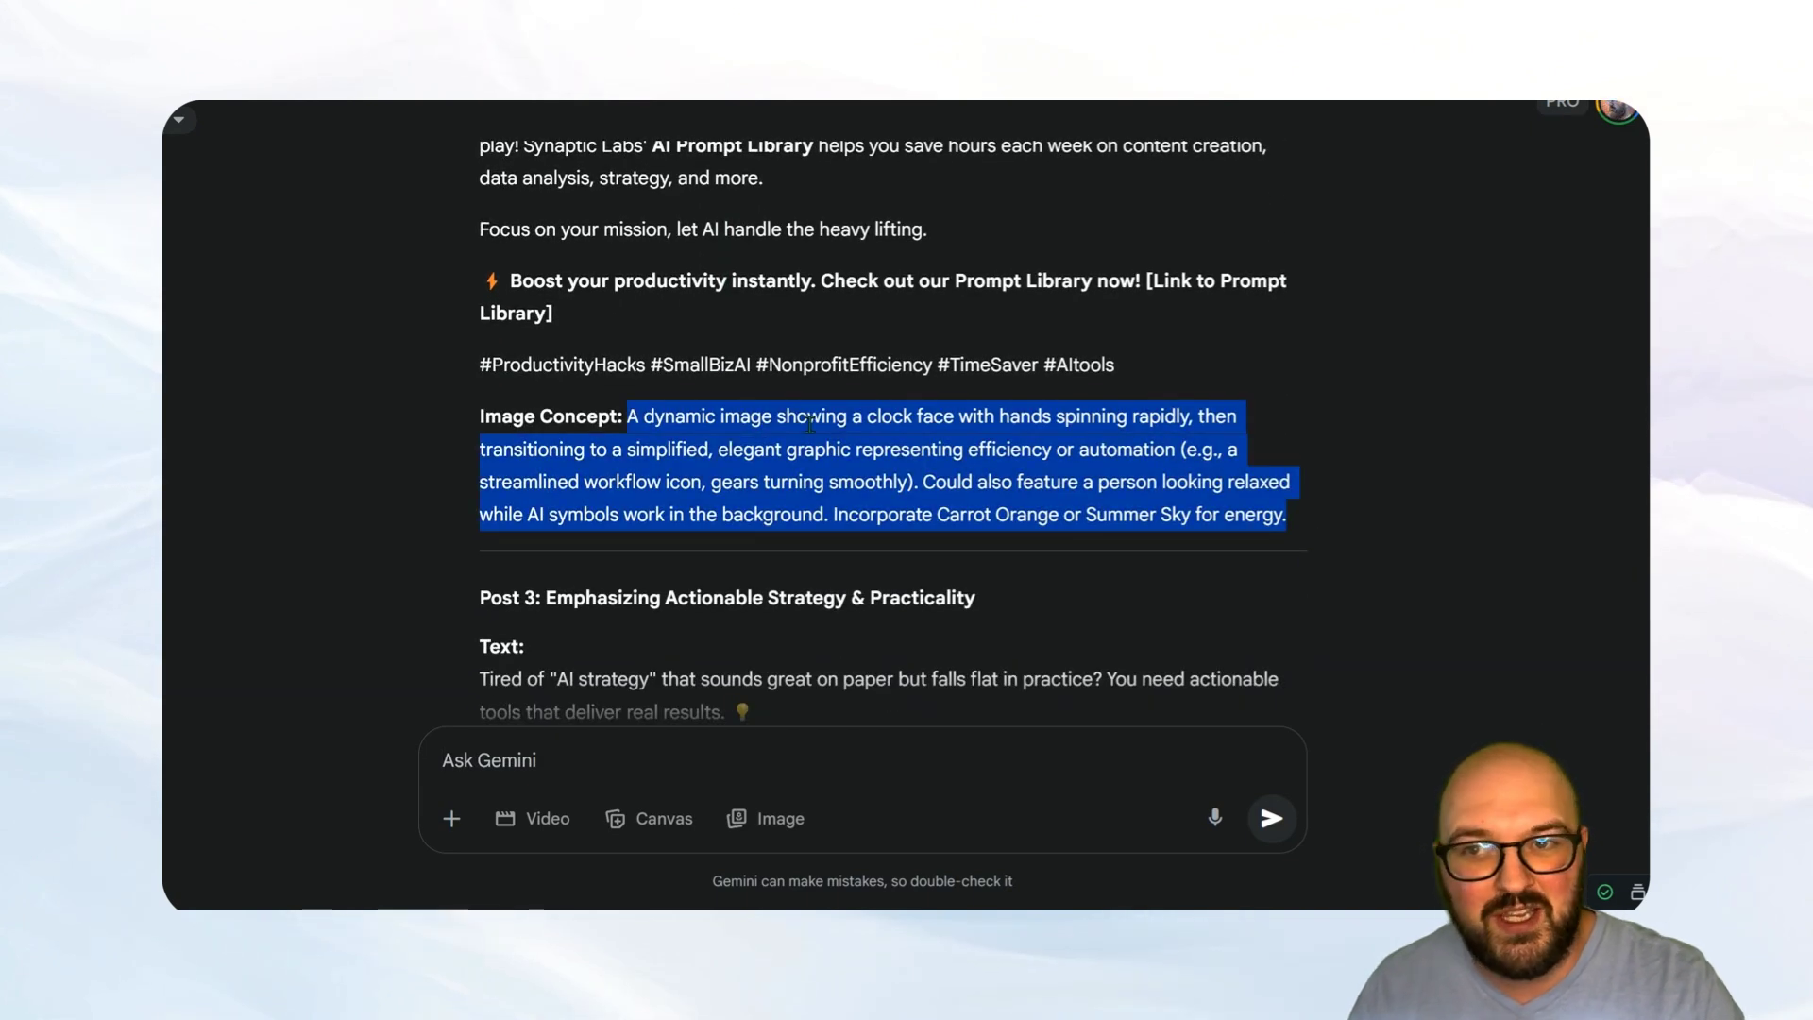
click(802, 423)
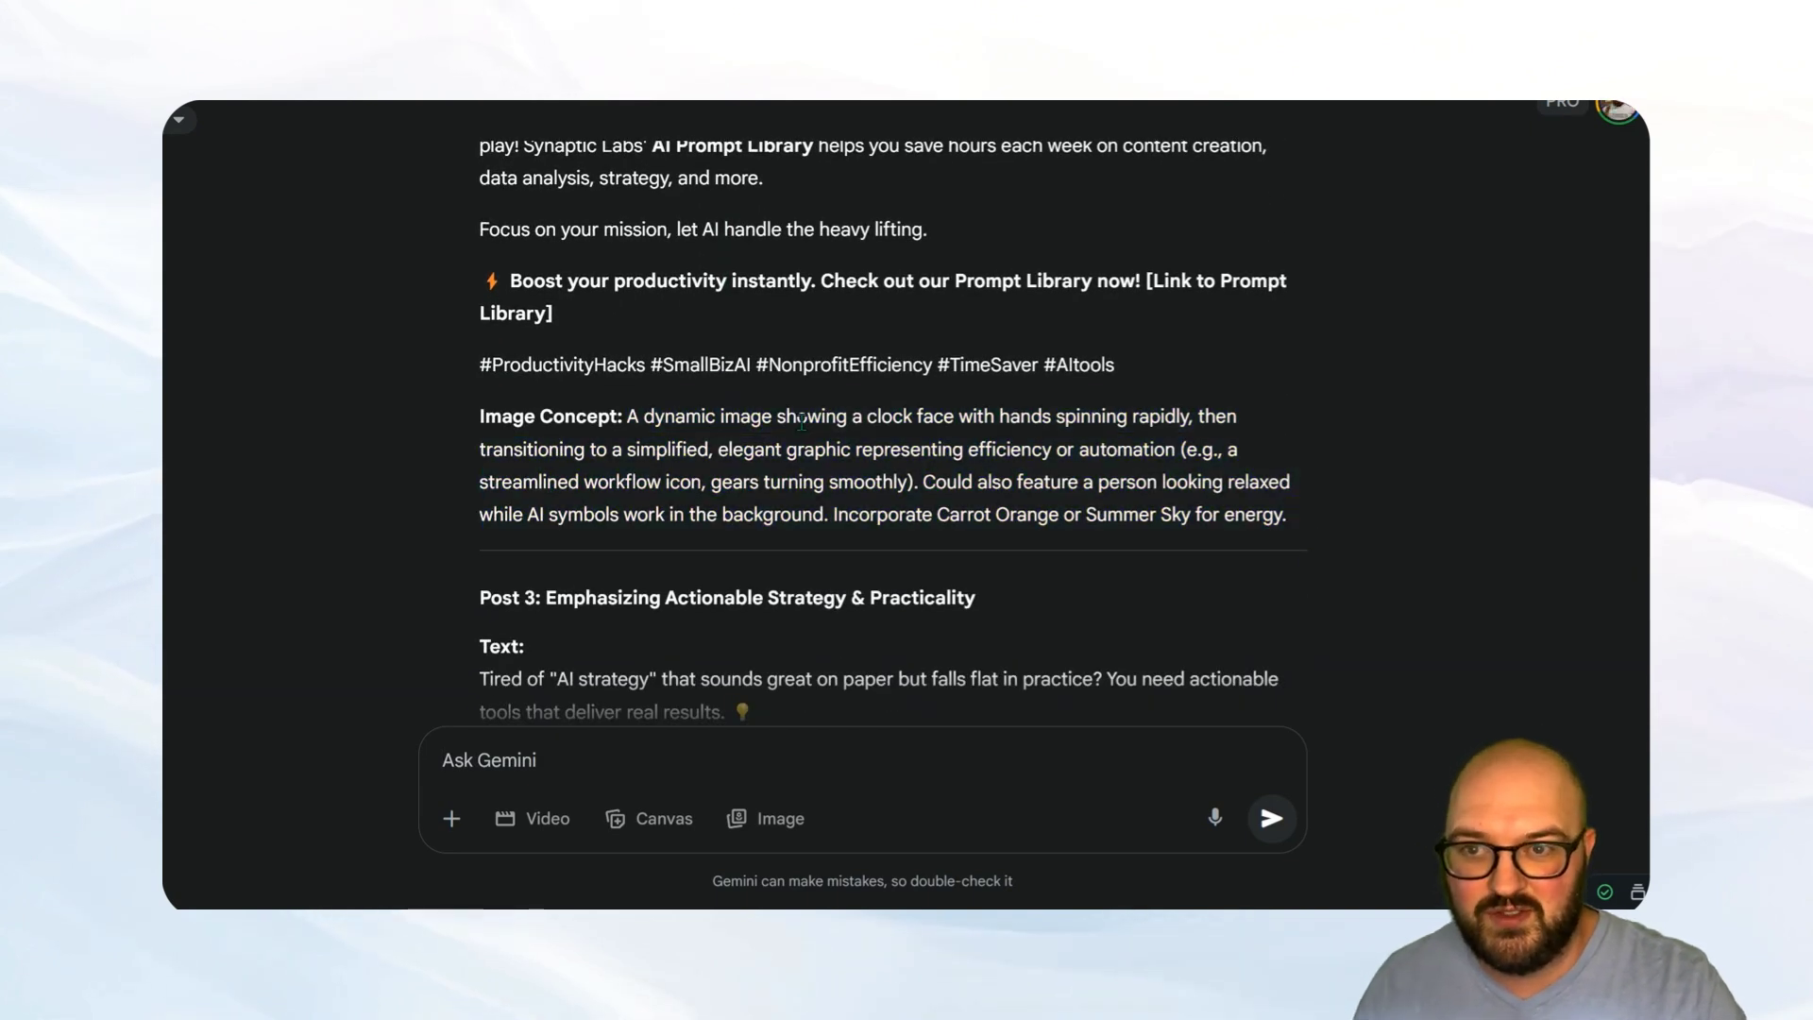